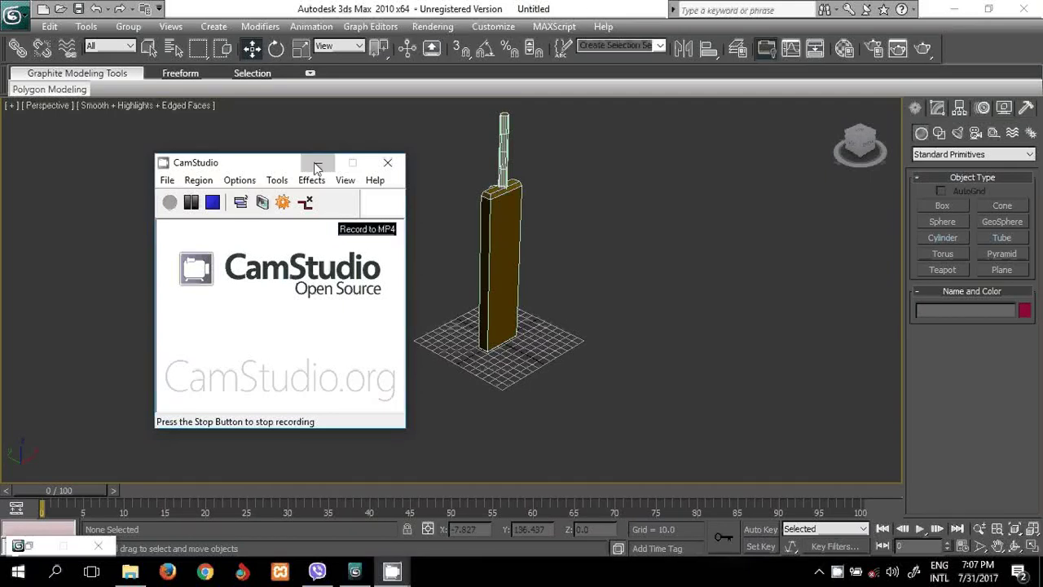
Move the recorder window aside and orbit the view to see the bat from above
click(318, 163)
mouse_move(848, 145)
mouse_down()
mouse_move(60, 166)
mouse_move(89, 153)
mouse_move(101, 163)
mouse_move(834, 135)
mouse_move(820, 150)
mouse_move(743, 175)
mouse_up()
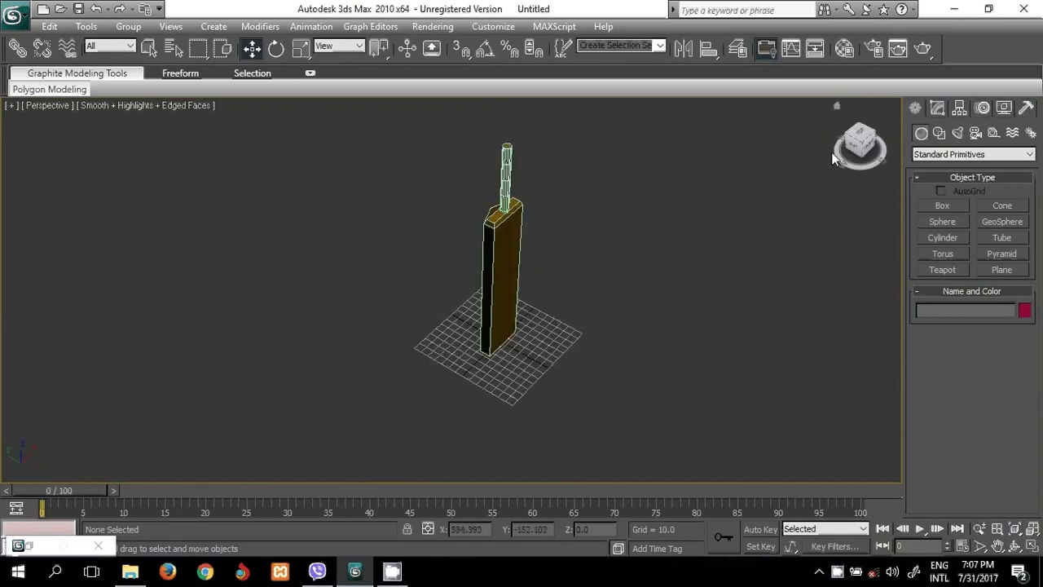
mouse_move(860, 143)
mouse_down()
mouse_move(894, 118)
mouse_move(53, 114)
mouse_move(80, 122)
mouse_move(28, 105)
mouse_move(871, 113)
mouse_up()
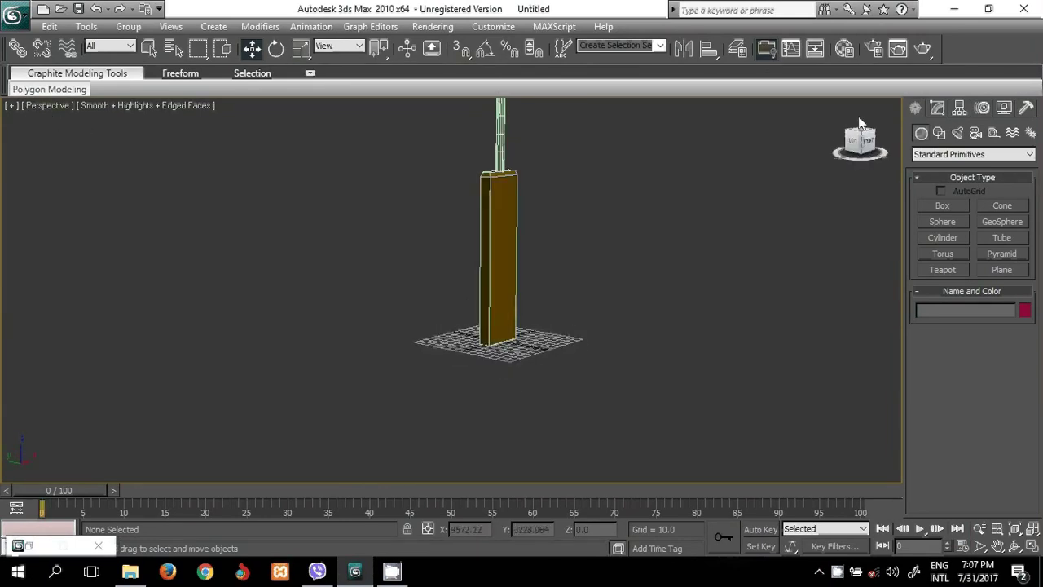
mouse_move(602, 272)
middle_down()
mouse_move(602, 315)
mouse_move(615, 330)
middle_up()
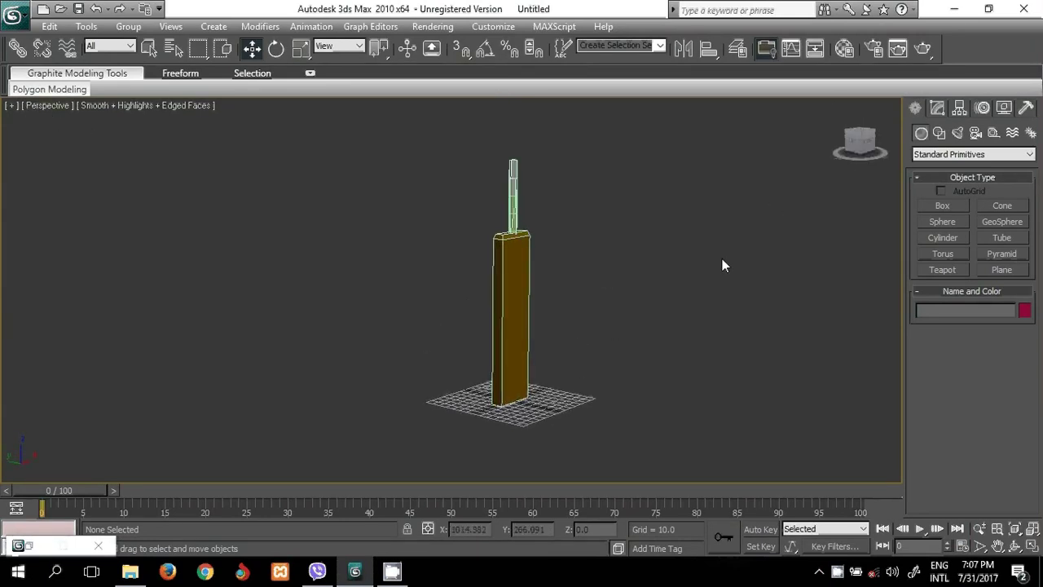
mouse_move(856, 143)
mouse_down()
mouse_move(876, 161)
mouse_move(19, 152)
mouse_up()
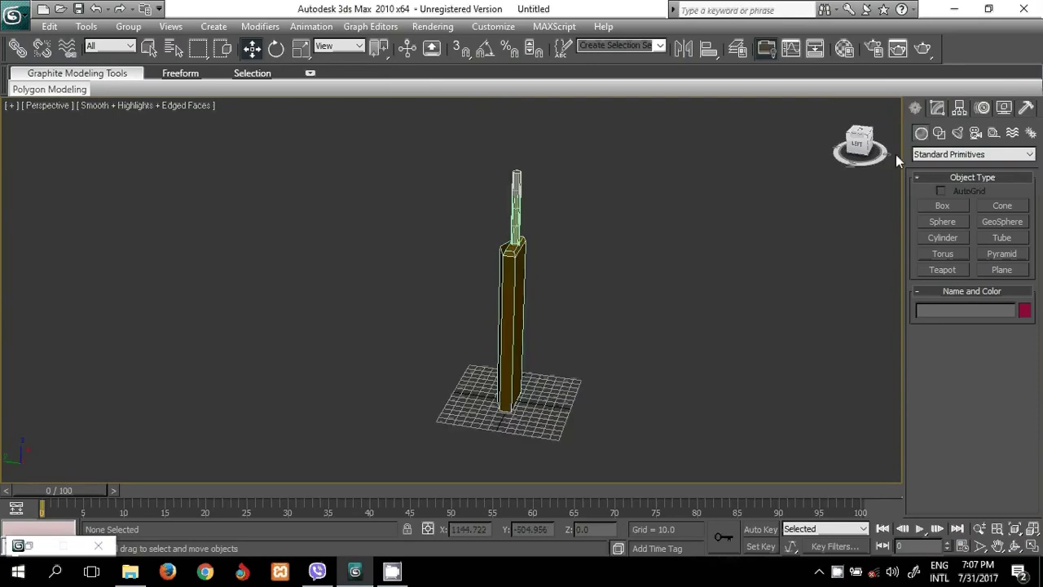
Select the bat object, Box01, with a selection window
click(556, 221)
click(472, 171)
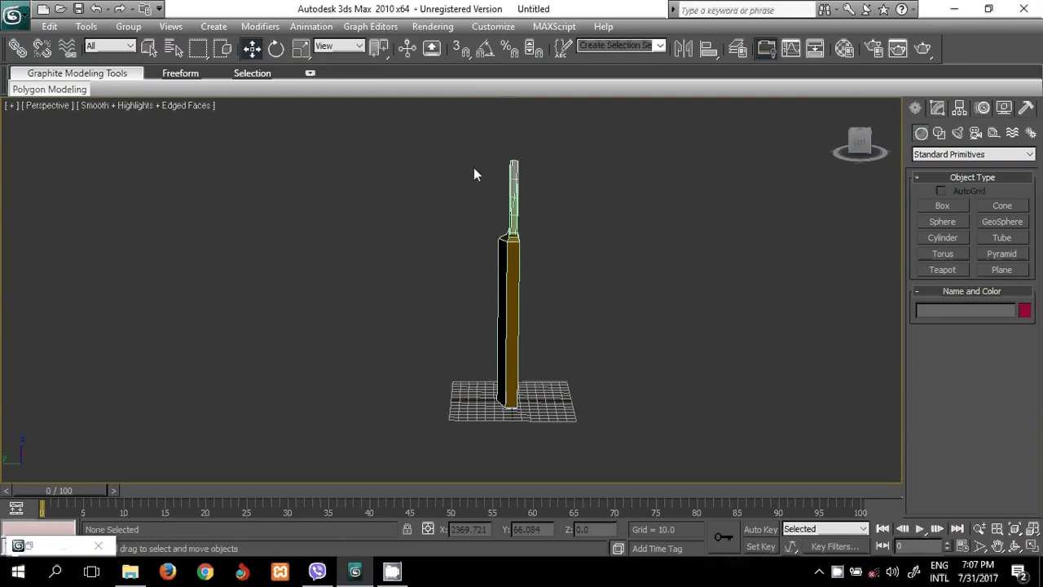
drag(477, 155, 562, 216)
Enter Polygon mode and select all of the bat handle's polygons
click(937, 108)
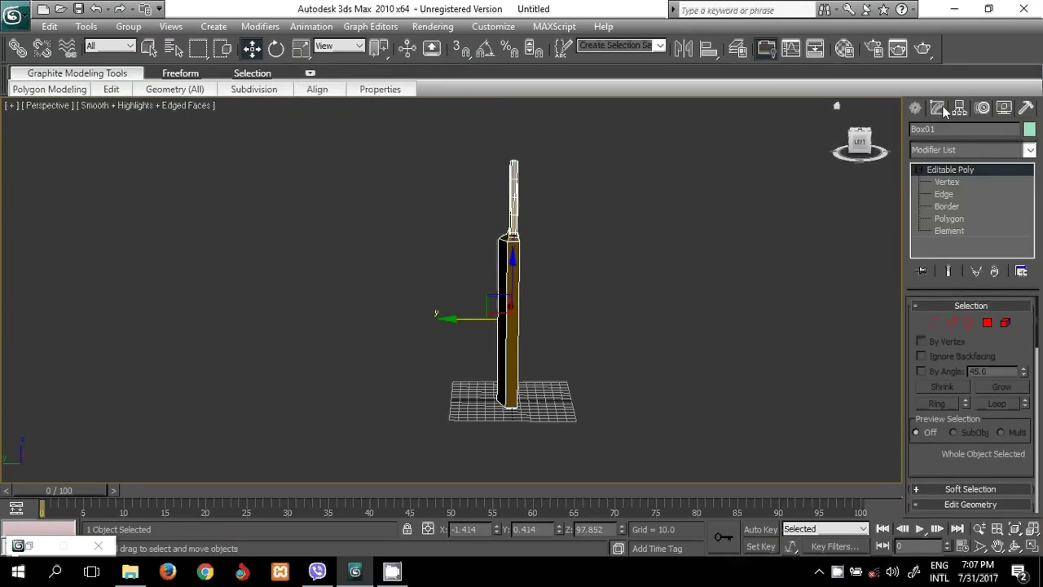
click(986, 323)
drag(448, 145, 571, 226)
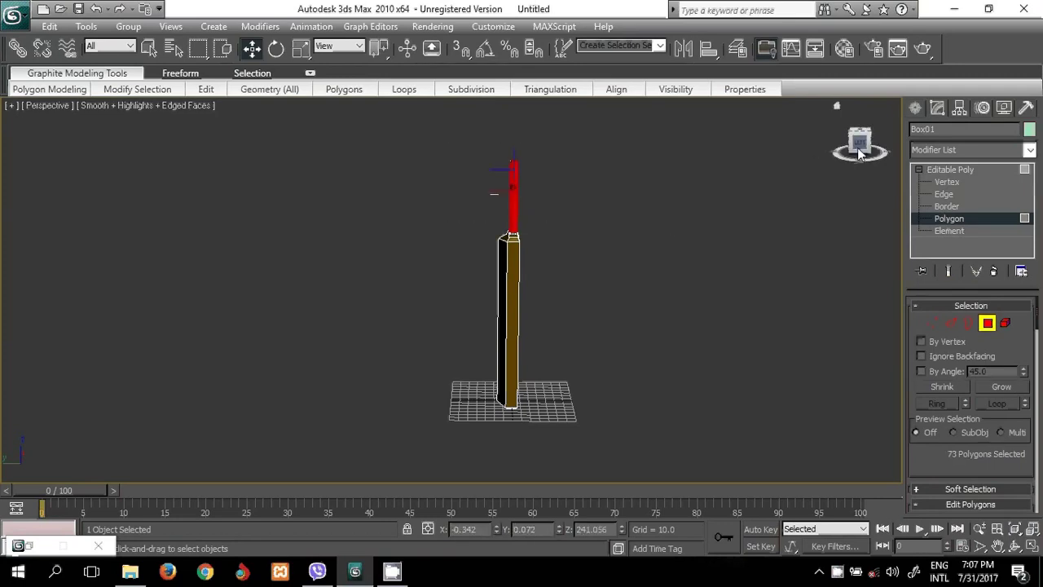
mouse_move(860, 145)
mouse_down()
mouse_move(601, 184)
mouse_move(589, 348)
mouse_up()
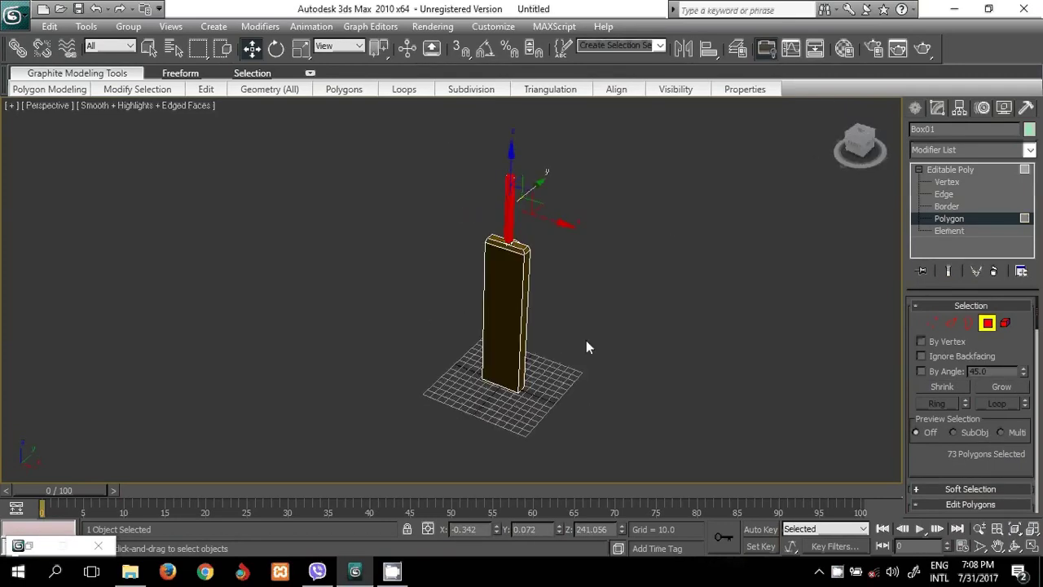
Make material slot 2 an Arch & Design material with white diffuse and Reflectivity 0
click(24, 547)
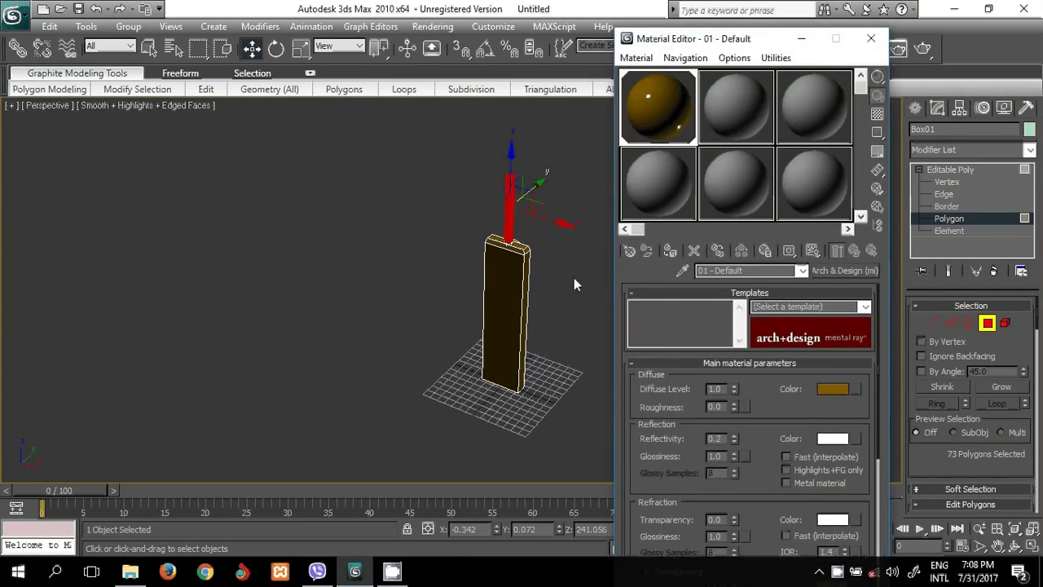
click(732, 99)
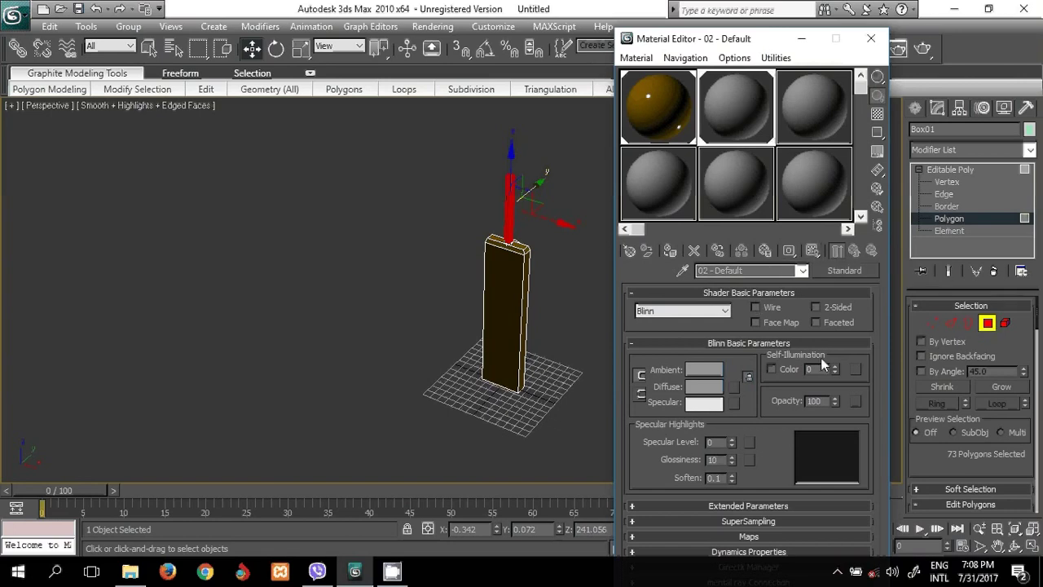
click(843, 271)
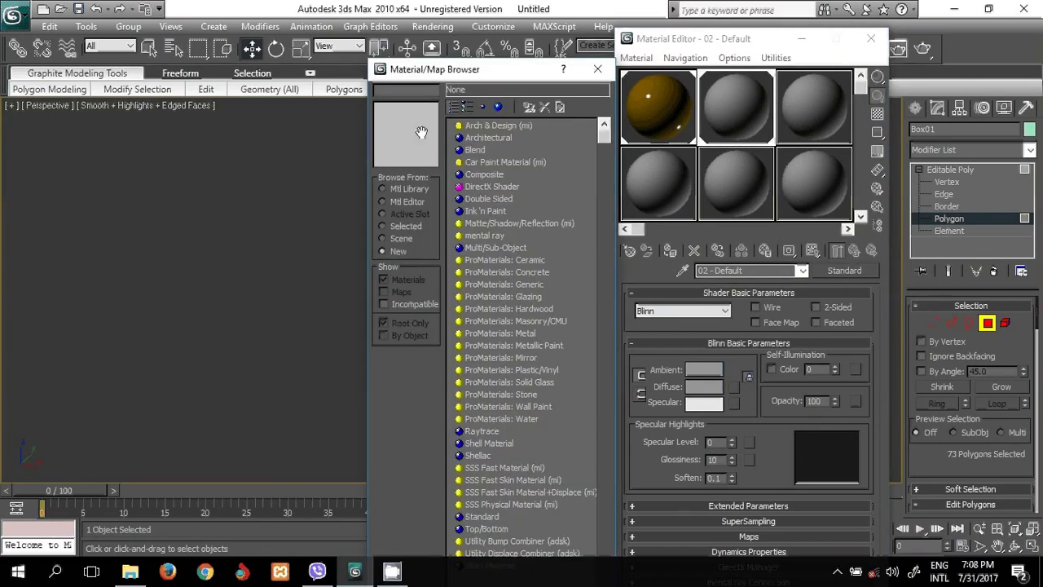
double_click(477, 125)
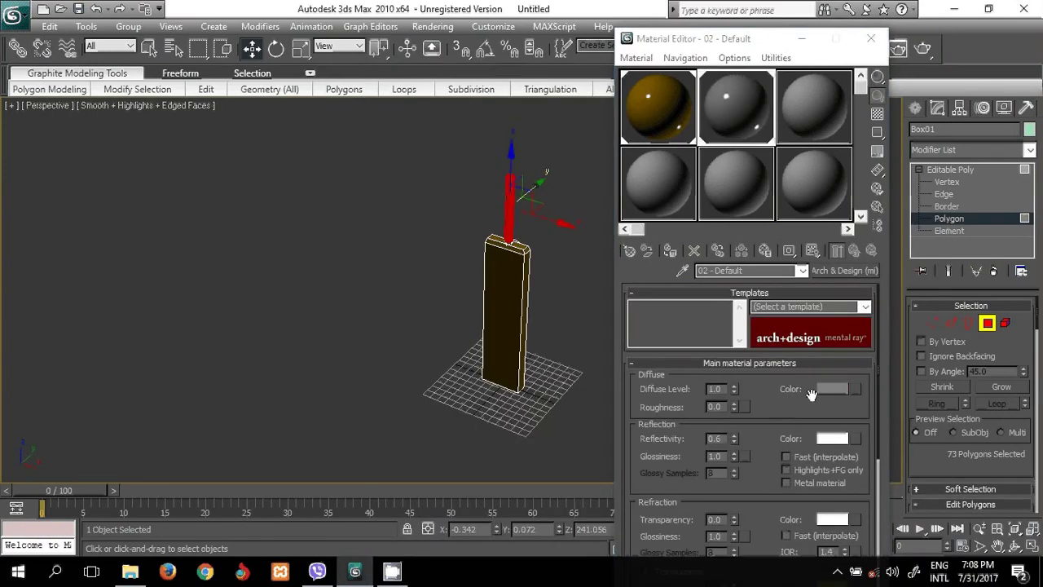
click(830, 391)
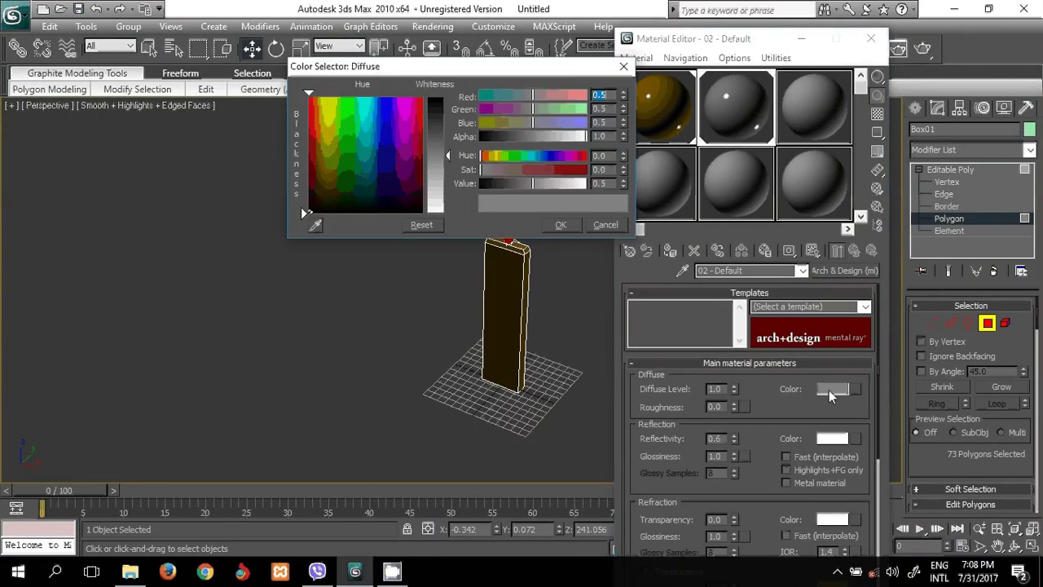
drag(446, 158, 456, 214)
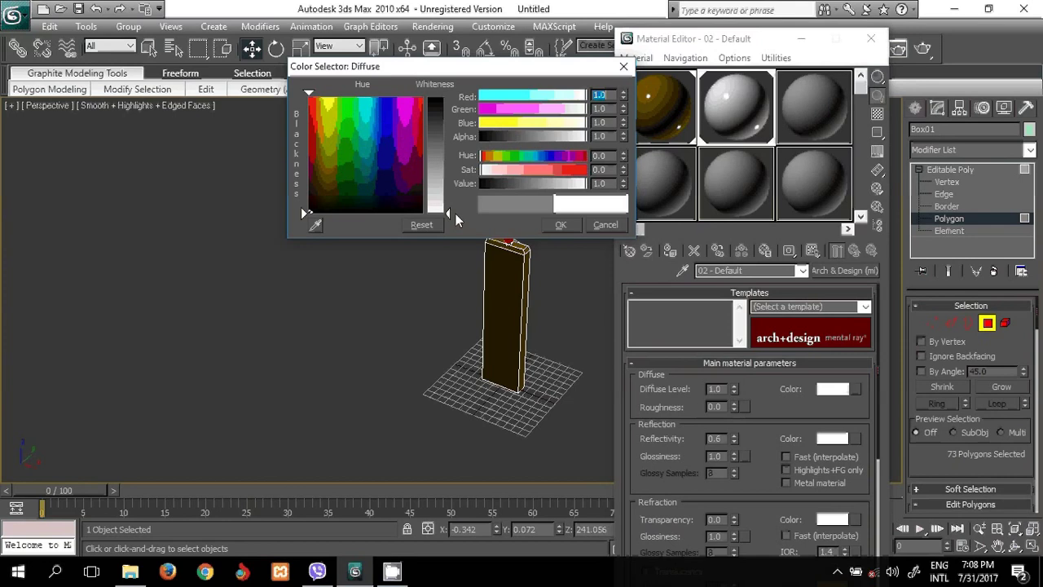
click(563, 226)
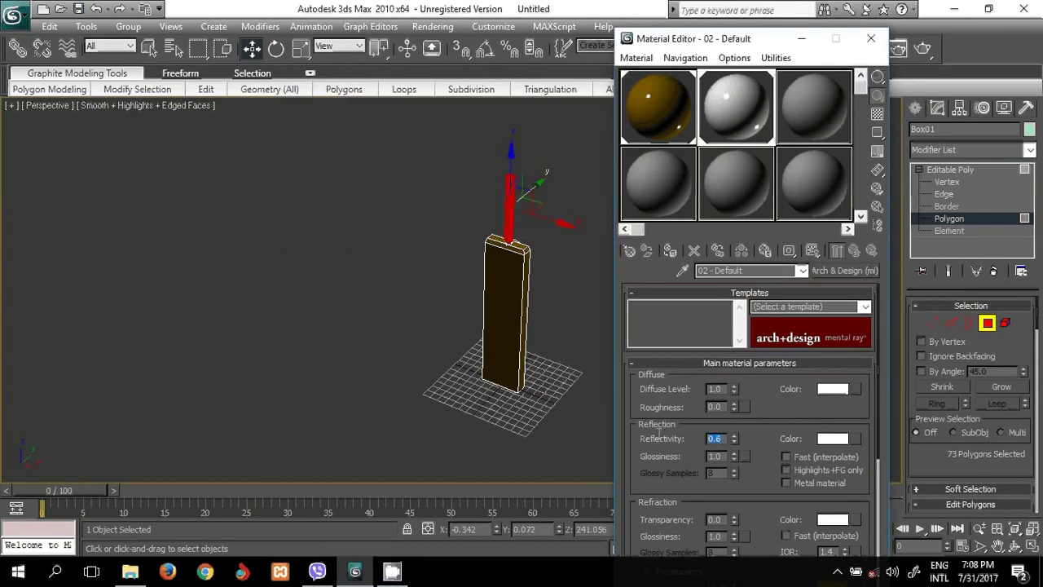
text(0)
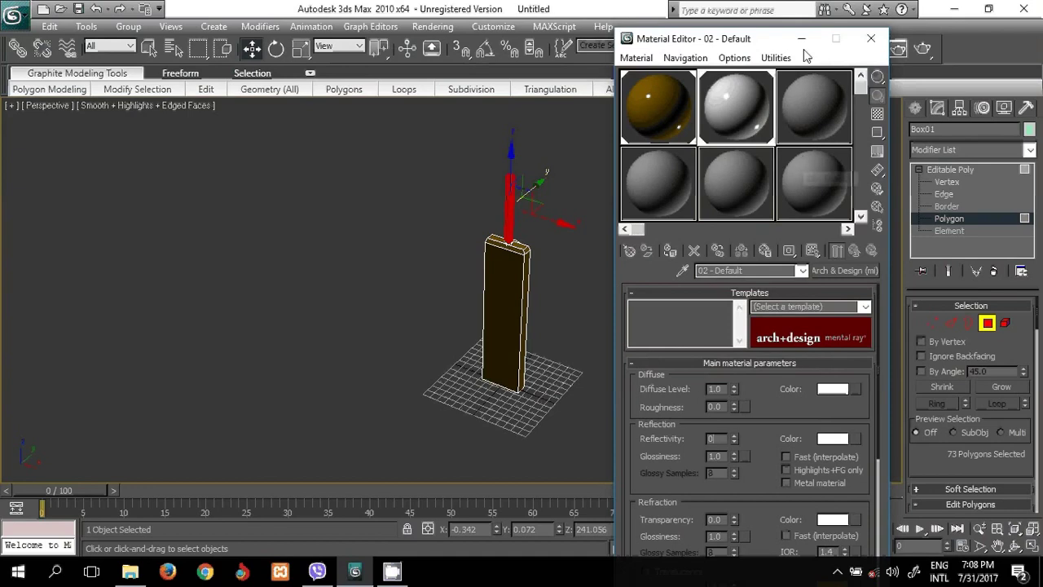
key(Return)
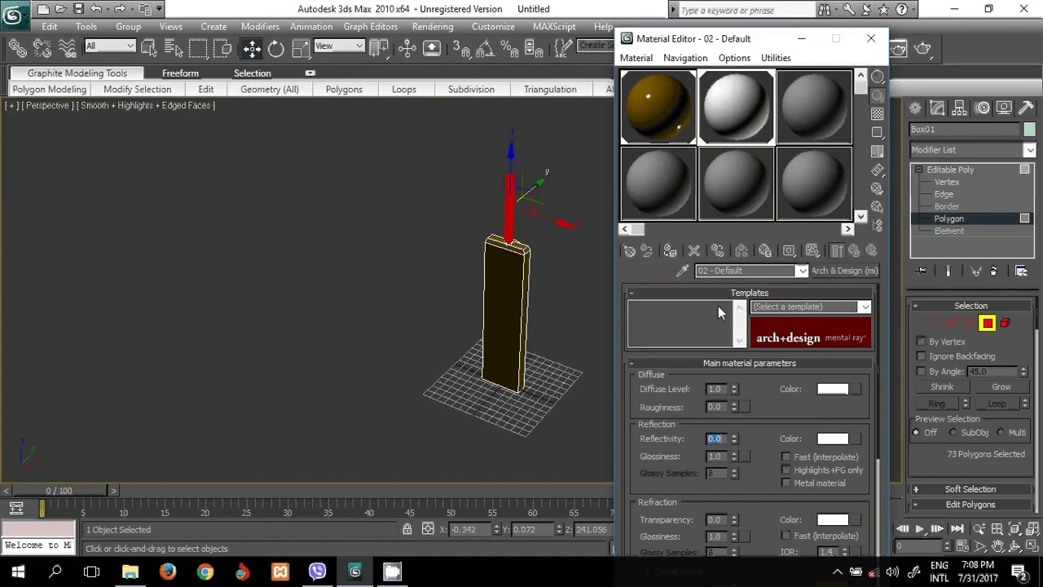
click(803, 39)
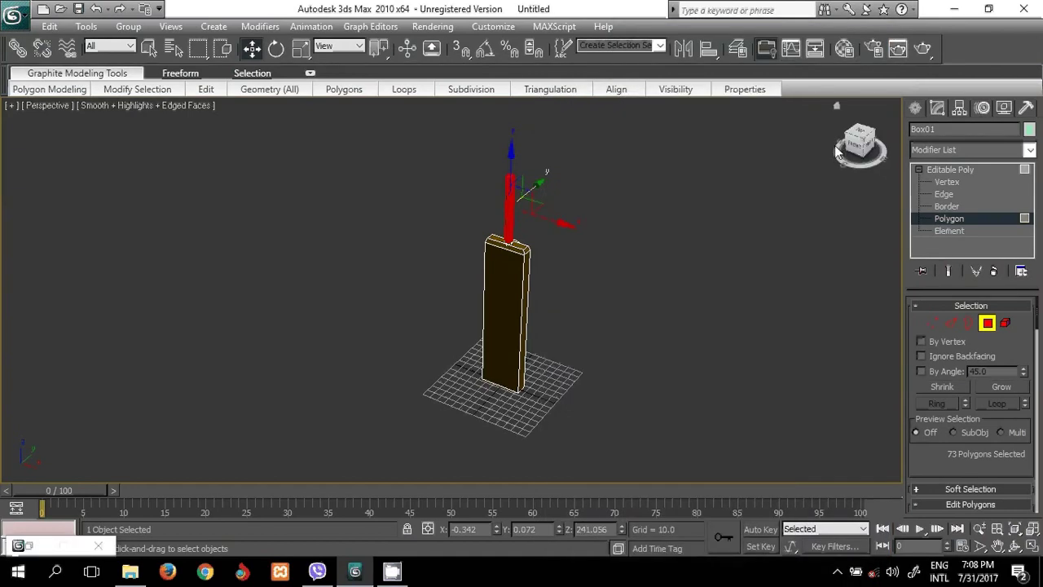
Zoom onto the bat, render the perspective view, and close the rendered frame
scroll(582, 260, up, 2)
scroll(581, 260, up, 2)
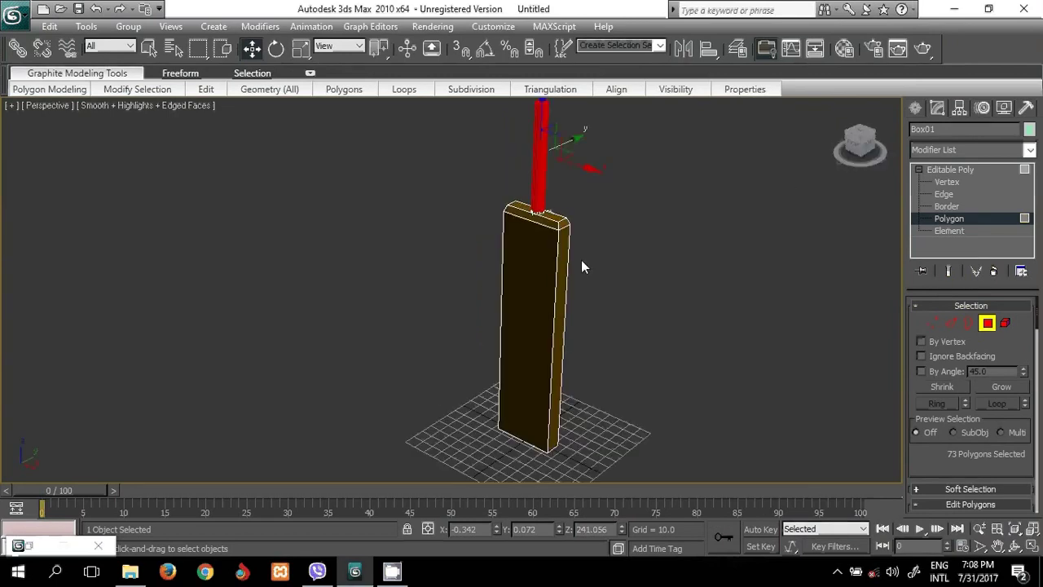
middle_drag(594, 242, 610, 278)
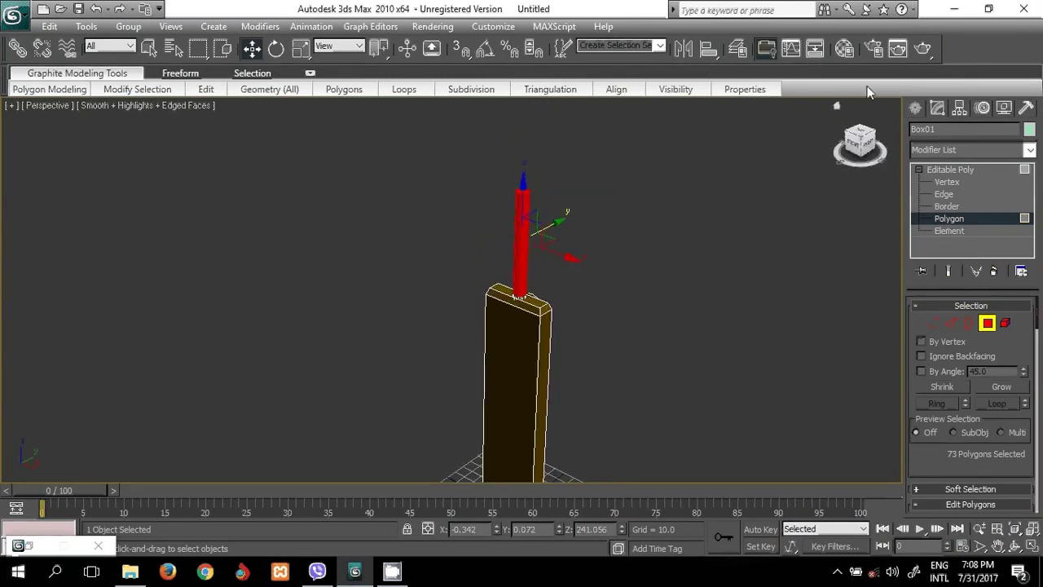
click(922, 48)
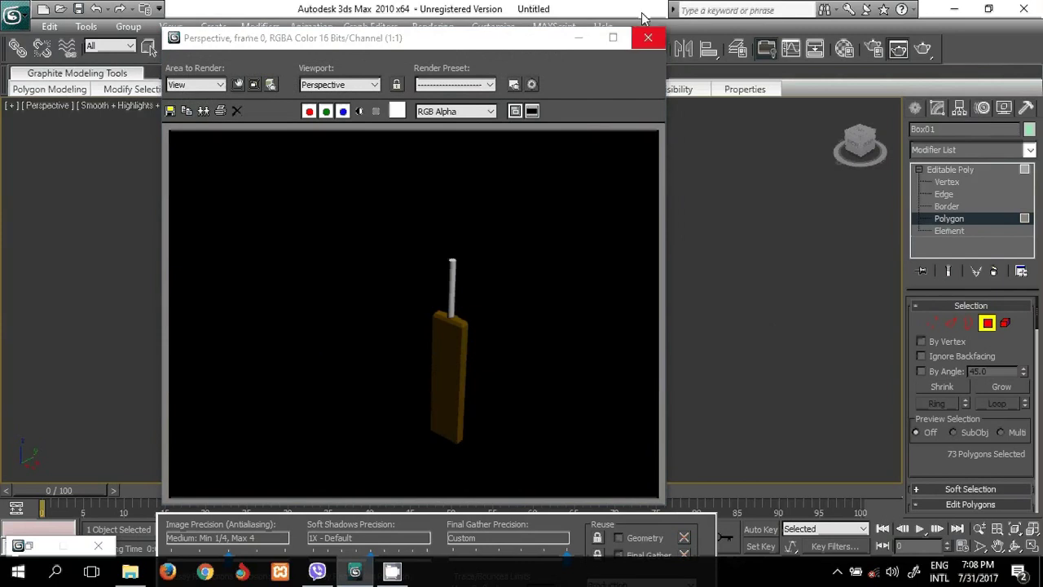
click(647, 47)
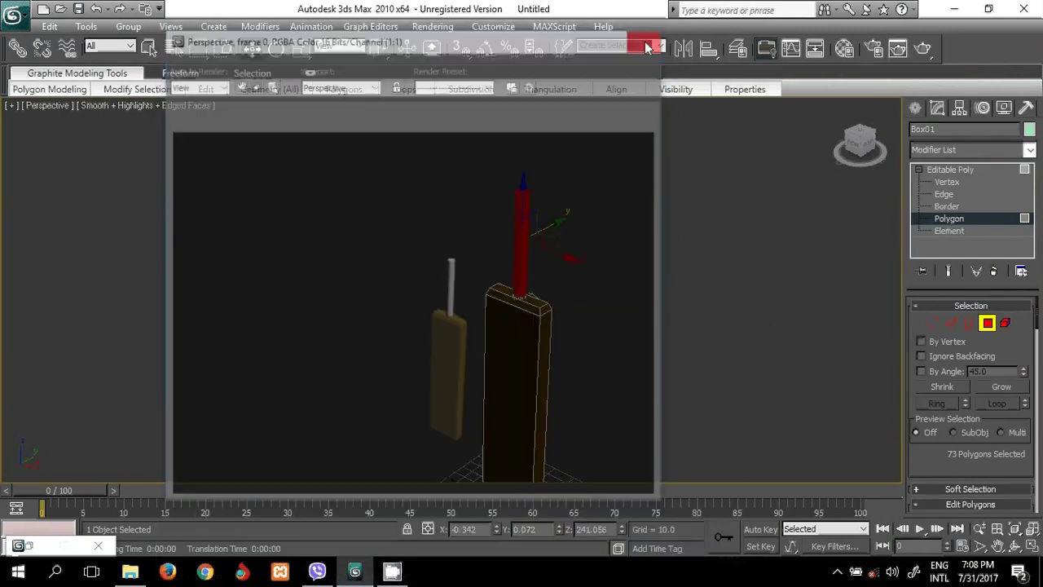
click(916, 109)
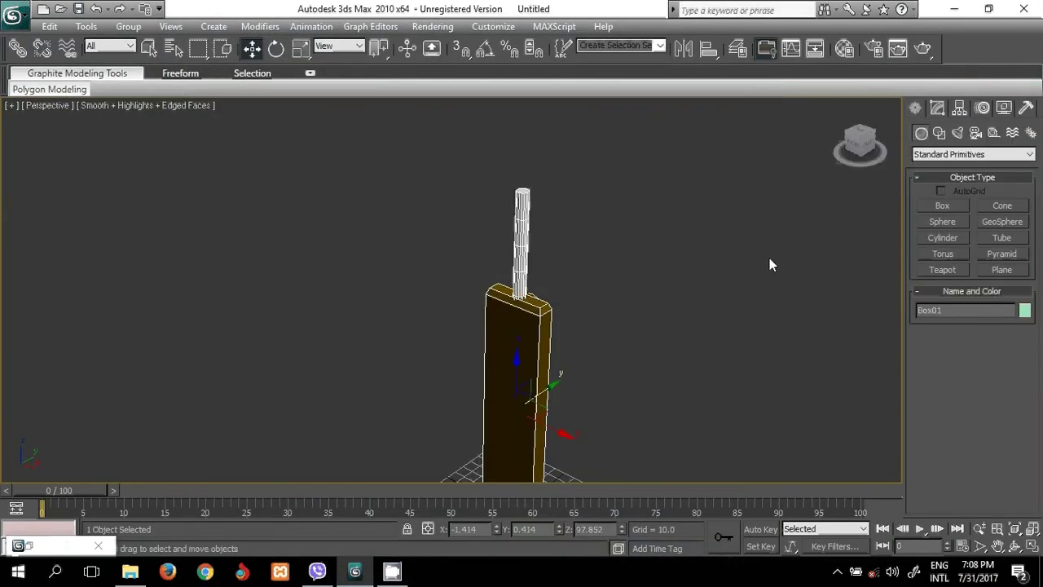
Select the bat, nudge it along X and lift it up off the grid
click(698, 340)
mouse_move(699, 339)
middle_down()
mouse_move(713, 310)
mouse_move(708, 317)
middle_up()
scroll(702, 319, down, 3)
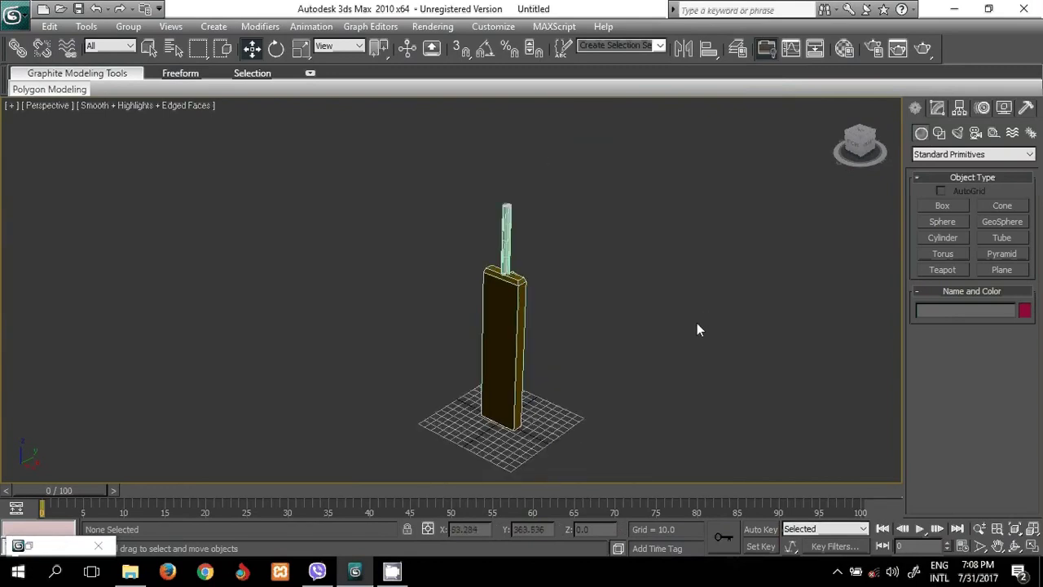
scroll(701, 308, down, 2)
click(514, 352)
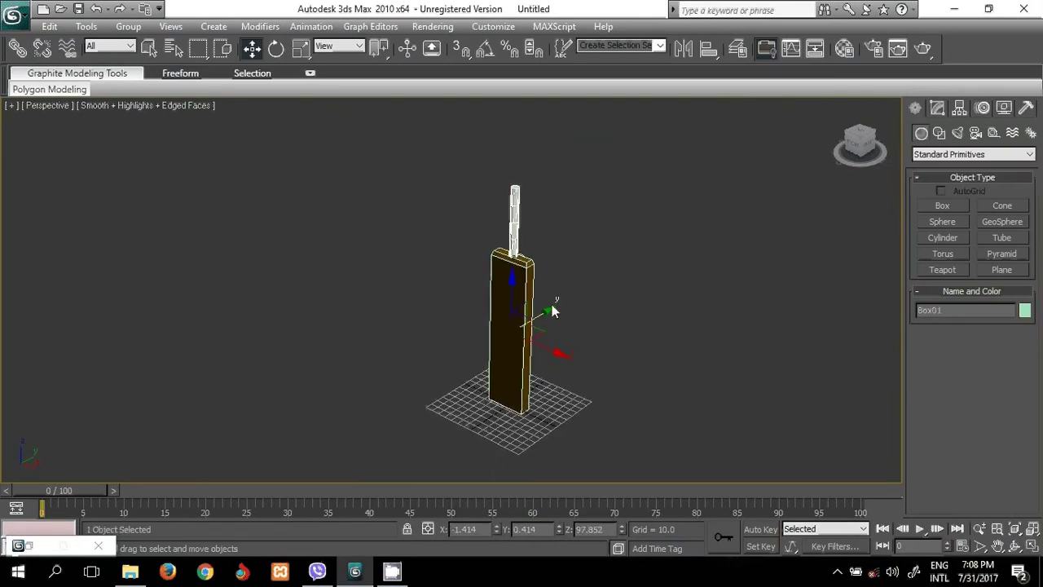
drag(550, 350, 552, 360)
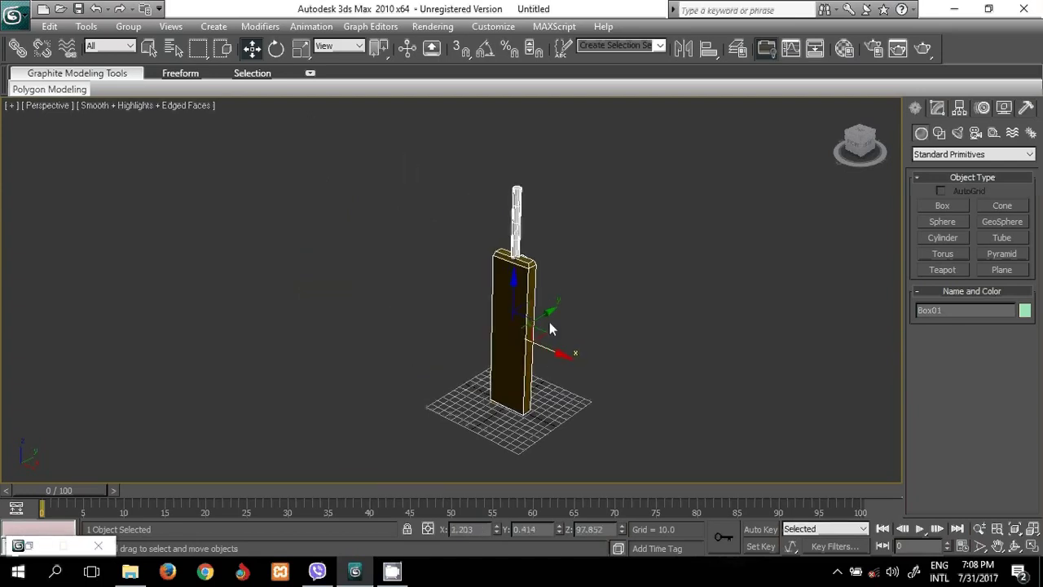
drag(546, 315, 705, 210)
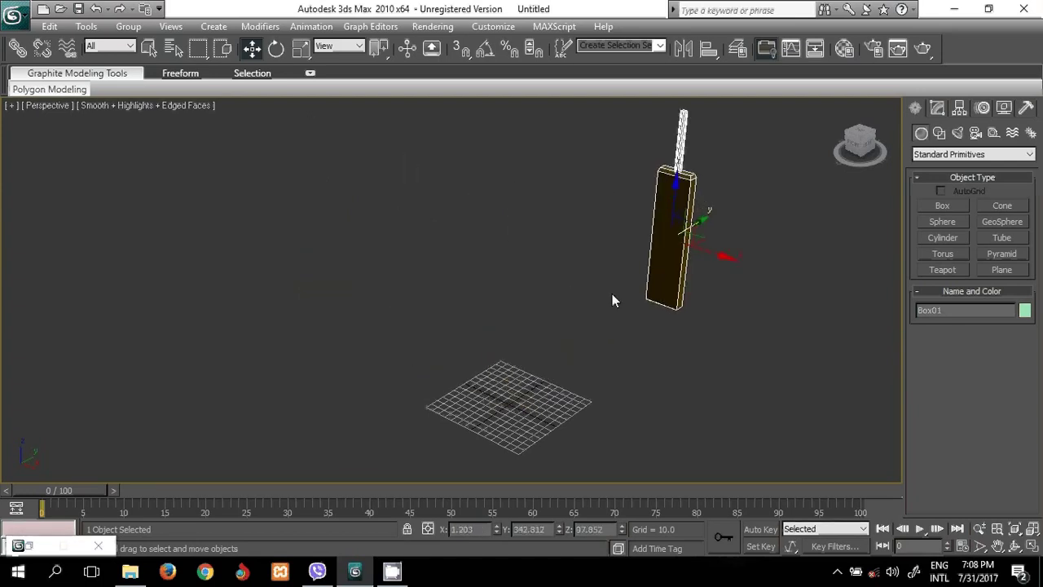
scroll(610, 298, down, 3)
scroll(587, 324, down, 3)
middle_drag(572, 354, 650, 296)
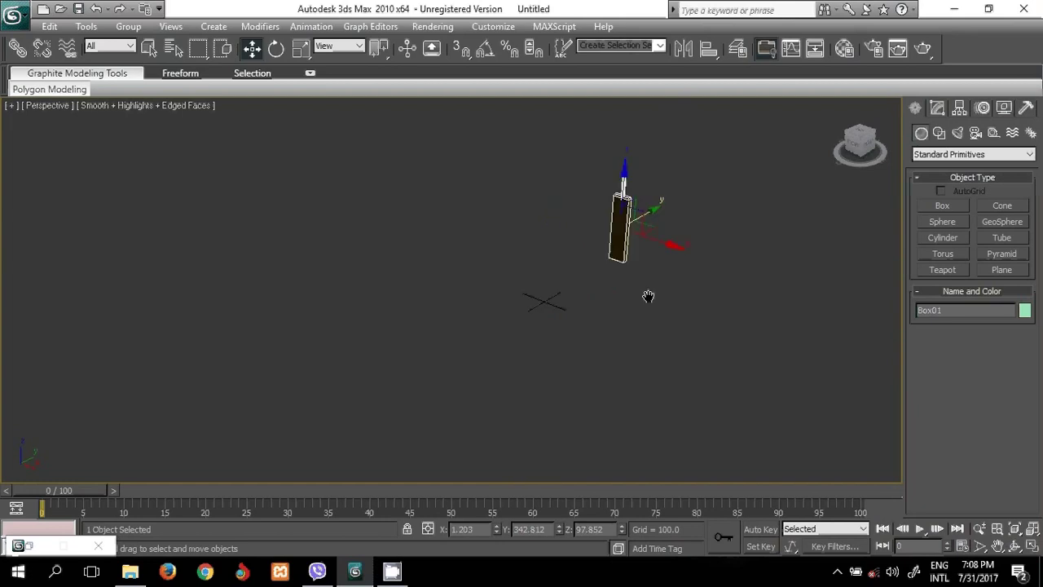
scroll(619, 339, up, 3)
middle_drag(619, 338, 578, 350)
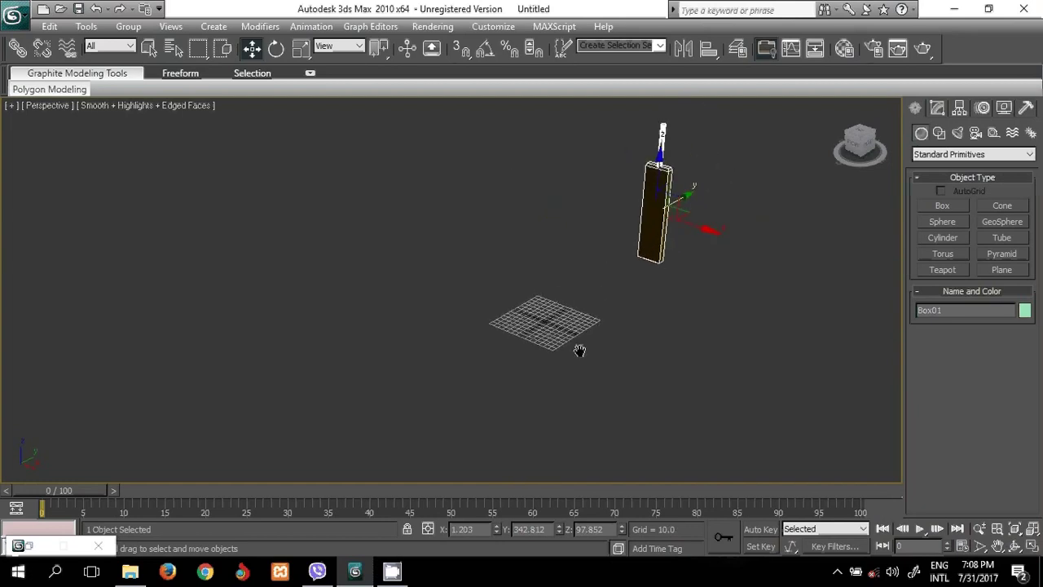
Rotate the bat about -34.6° on its Y axis, then deselect it
click(277, 49)
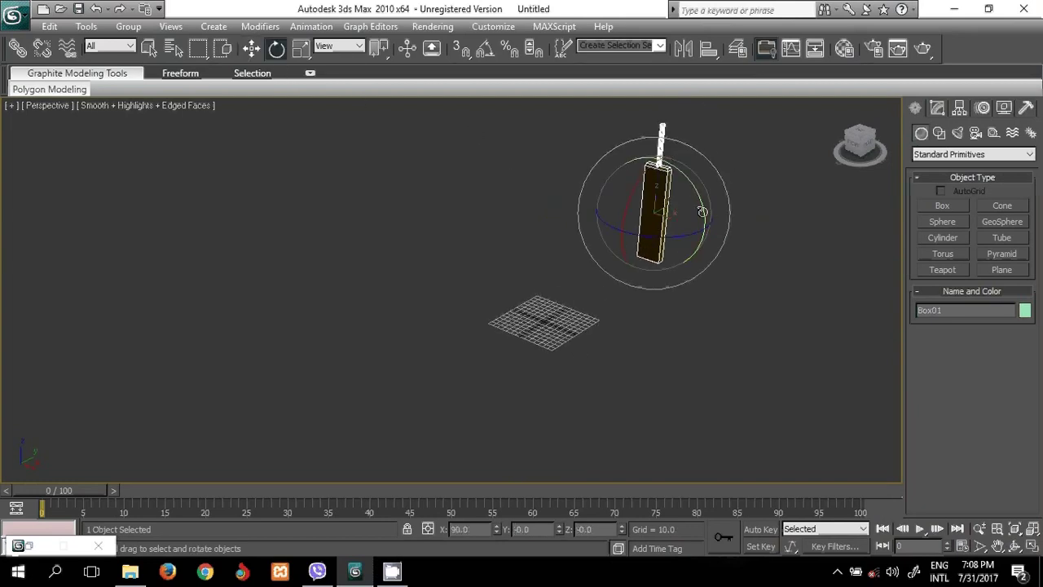
drag(702, 208, 675, 349)
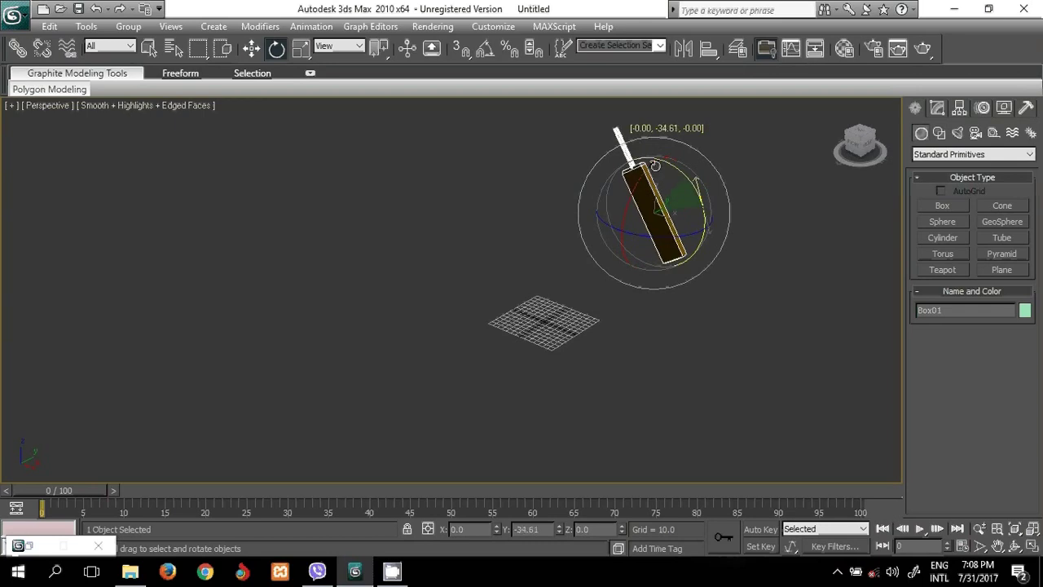
click(677, 351)
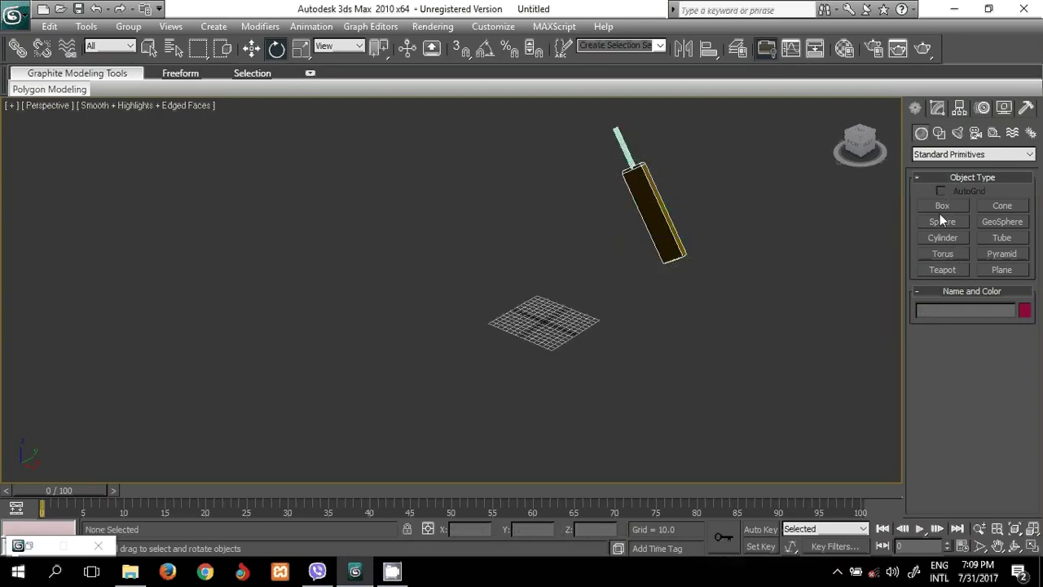
Draw a plane about 785 × 241 in the Top view of the four-view layout
click(1005, 270)
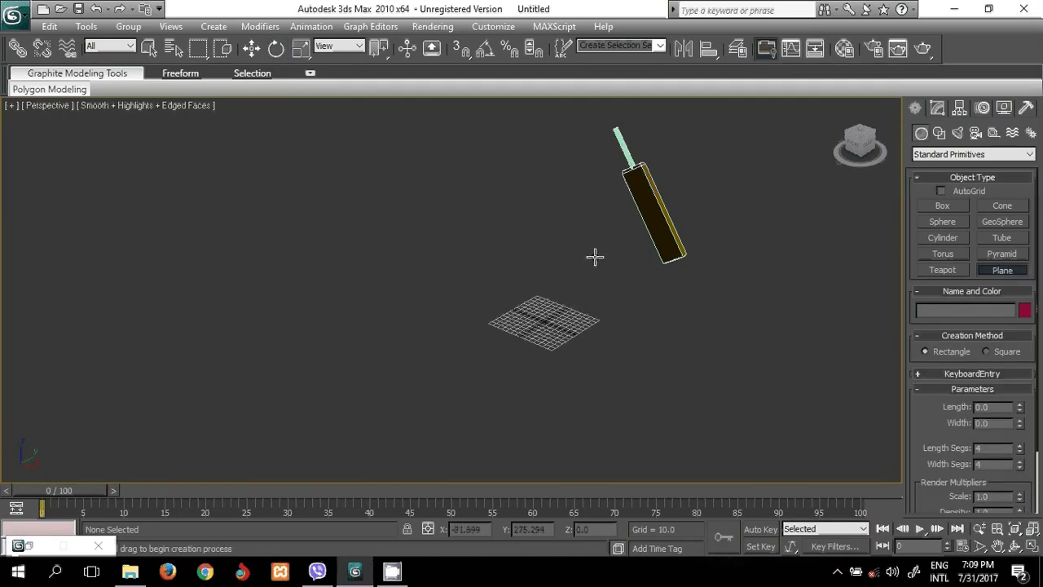
click(1033, 548)
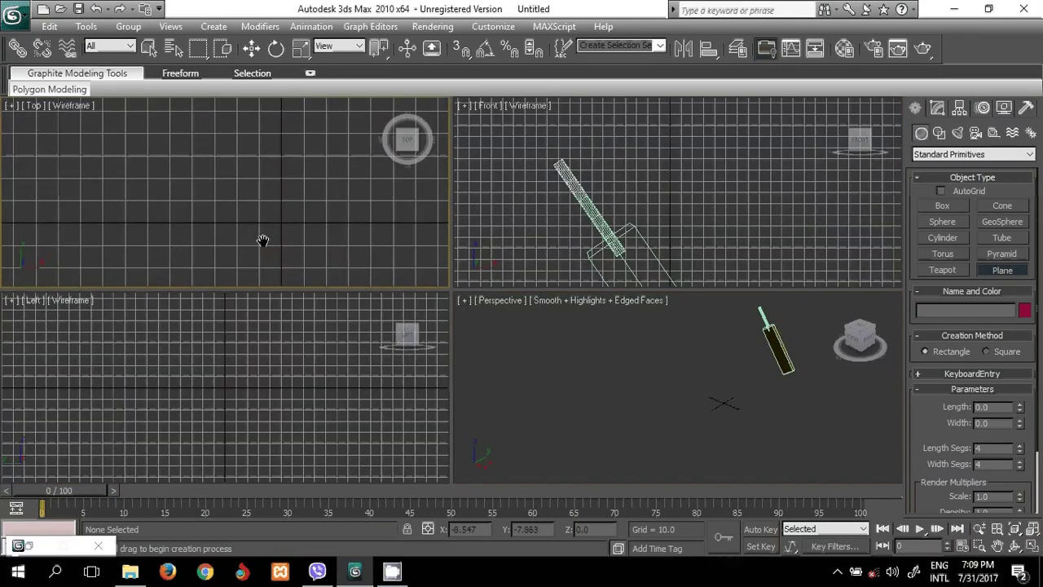
scroll(273, 234, down, 3)
mouse_move(272, 233)
middle_down()
mouse_move(247, 263)
mouse_move(237, 257)
middle_up()
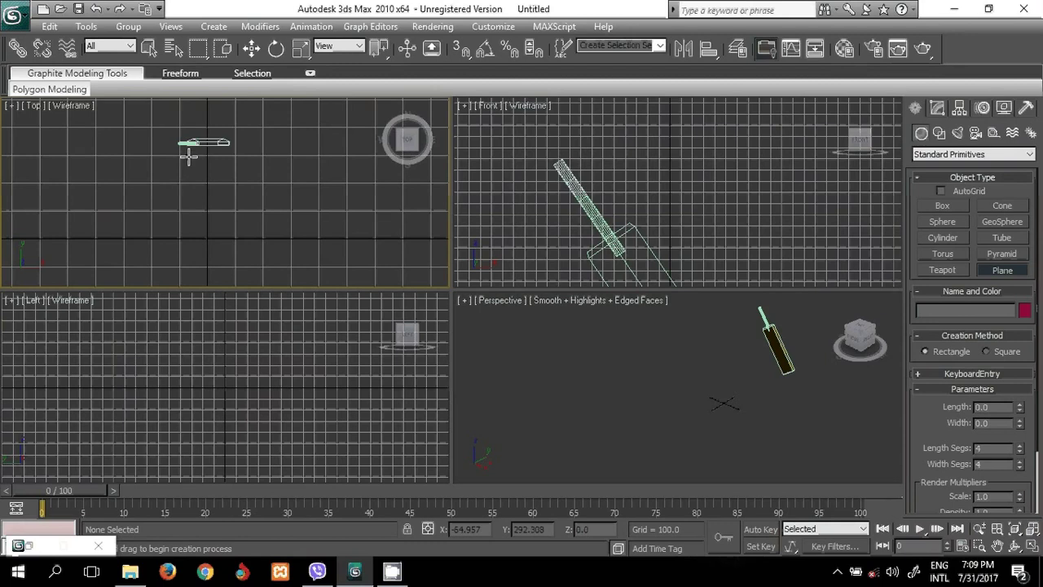
mouse_move(189, 153)
mouse_down()
mouse_move(268, 343)
mouse_move(239, 365)
mouse_move(263, 361)
mouse_move(239, 308)
mouse_move(255, 373)
mouse_up()
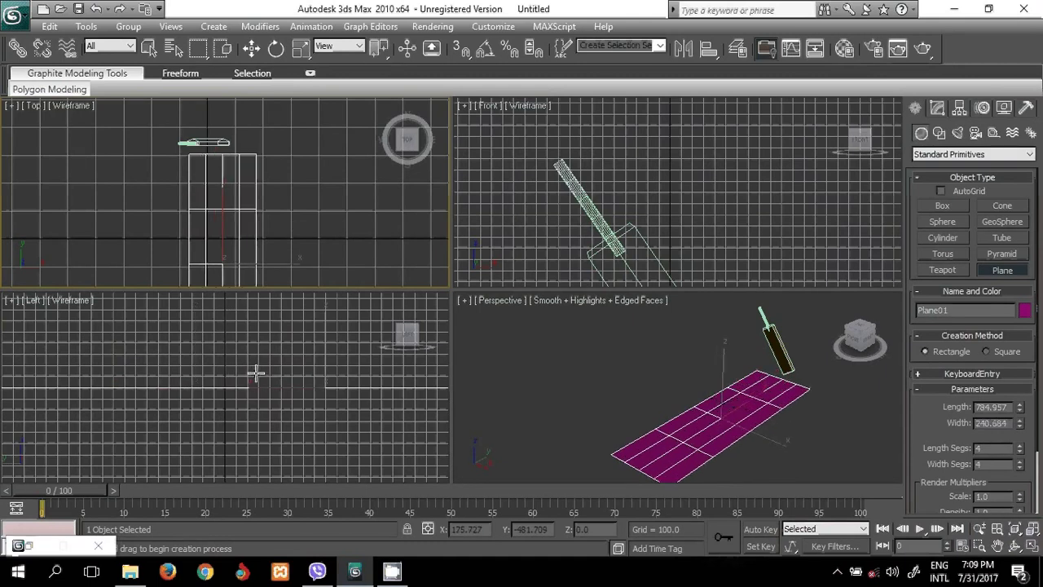
click(251, 48)
Set the plane's Length Segs and Width Segs to 1
click(937, 108)
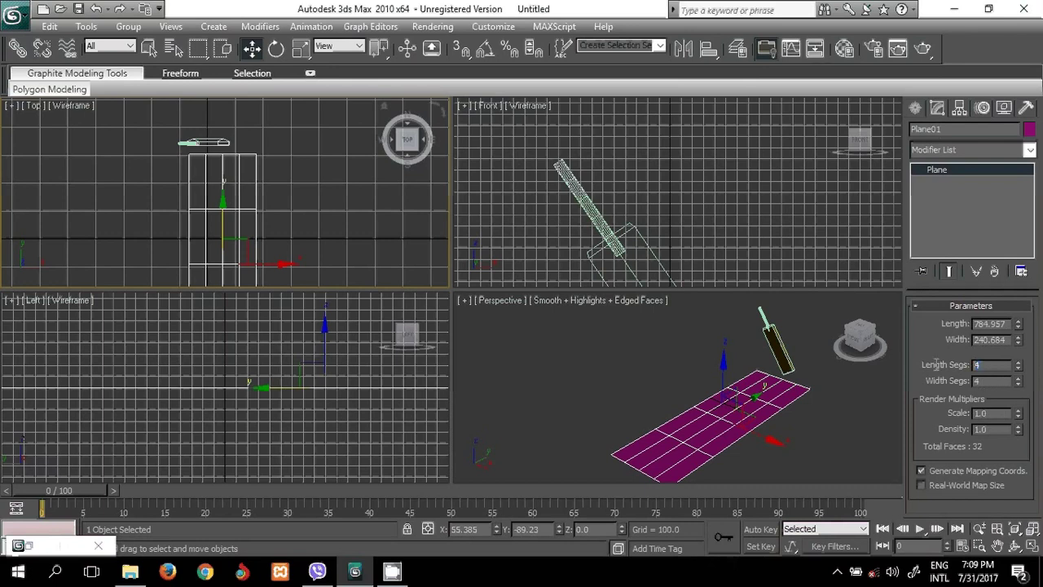
text(1)
key(Tab)
text(1)
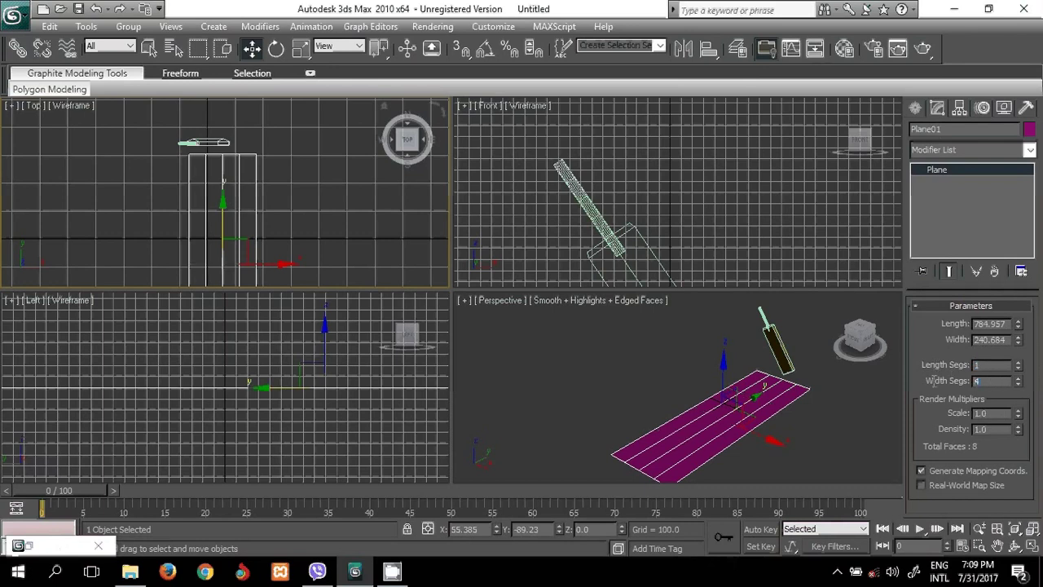
key(Tab)
click(858, 401)
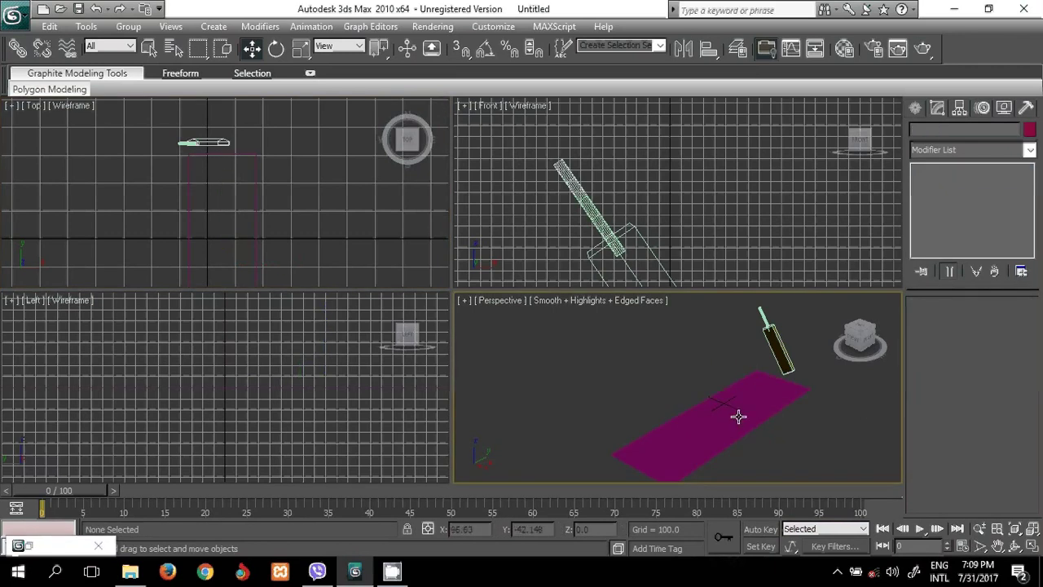
Uniformly scale the pitch plane to about 204%
mouse_move(738, 416)
middle_down()
mouse_move(701, 410)
mouse_move(715, 421)
middle_up()
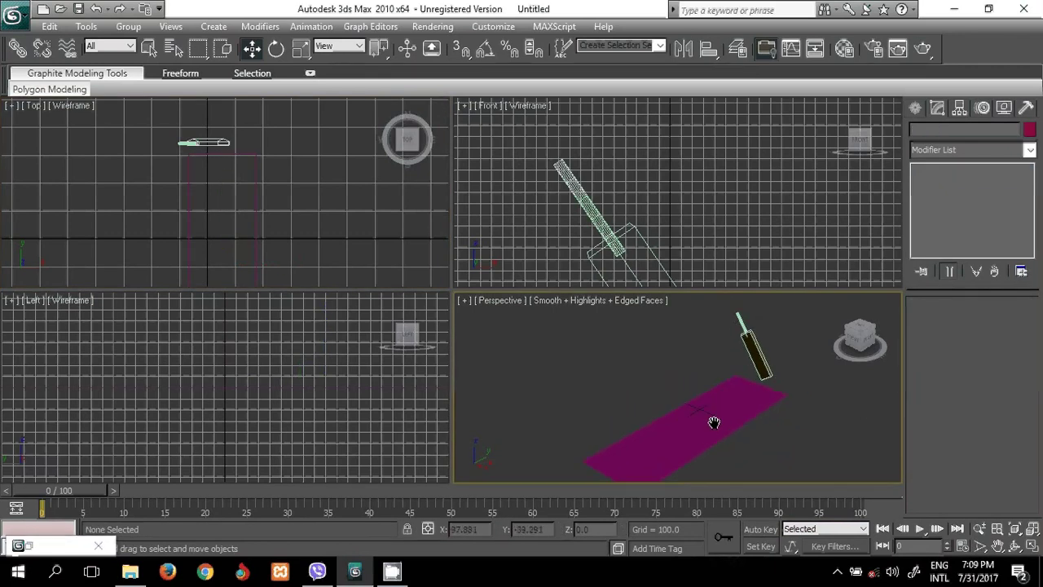
click(299, 53)
click(730, 437)
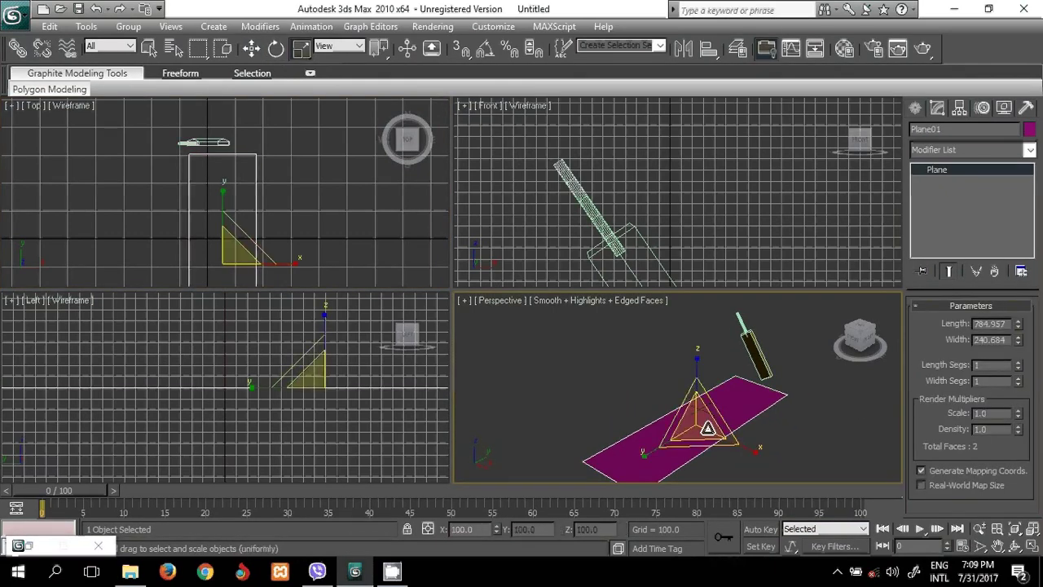
mouse_move(708, 428)
mouse_down()
mouse_move(593, 329)
mouse_move(632, 370)
mouse_up()
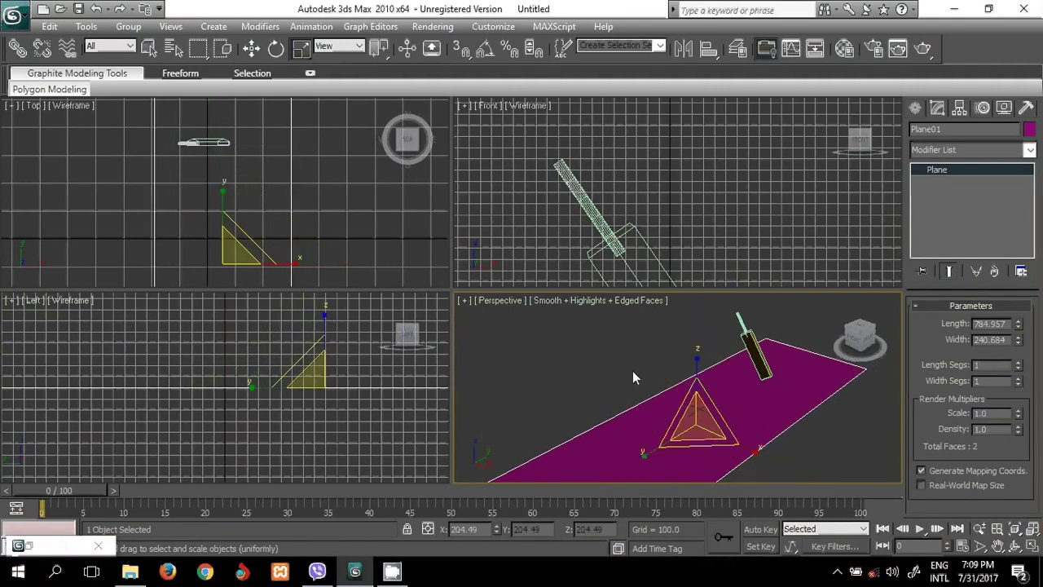
click(252, 52)
click(555, 407)
Maximize the Perspective viewport, centre the pitch, and select the bat
scroll(626, 433, down, 2)
scroll(601, 405, down, 1)
scroll(600, 405, down, 1)
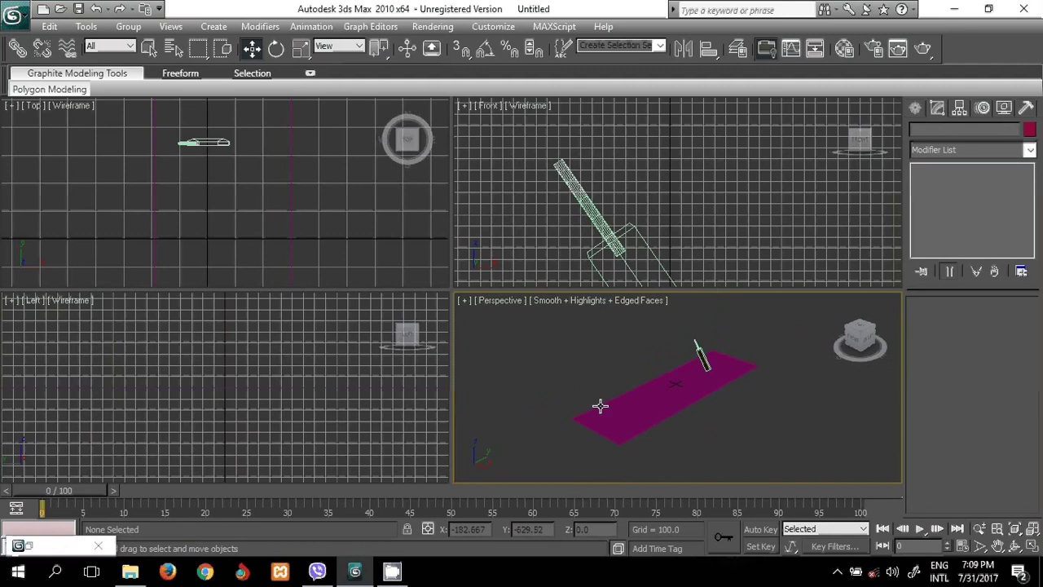
middle_drag(632, 424, 626, 409)
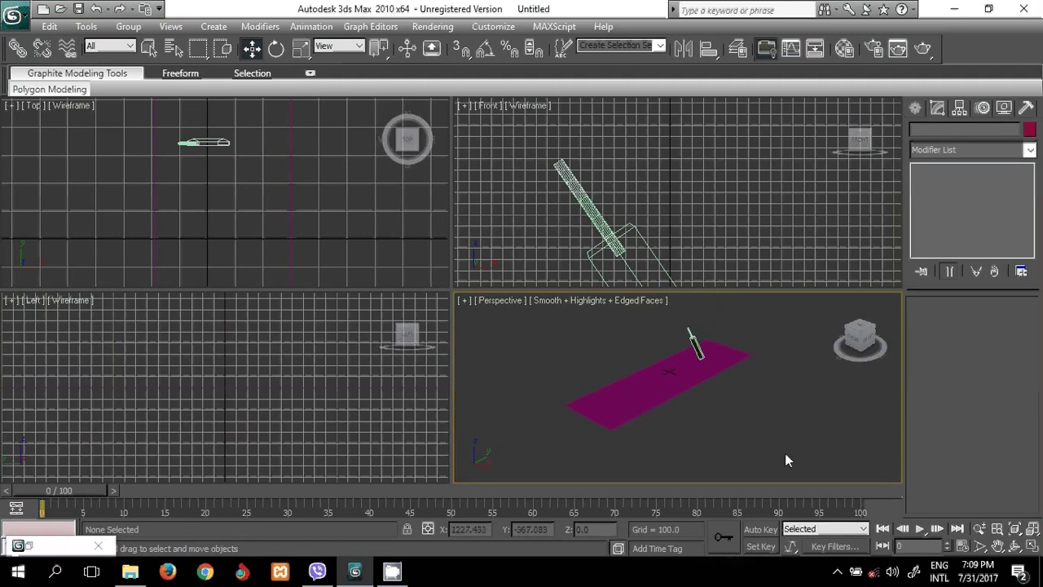
click(1015, 546)
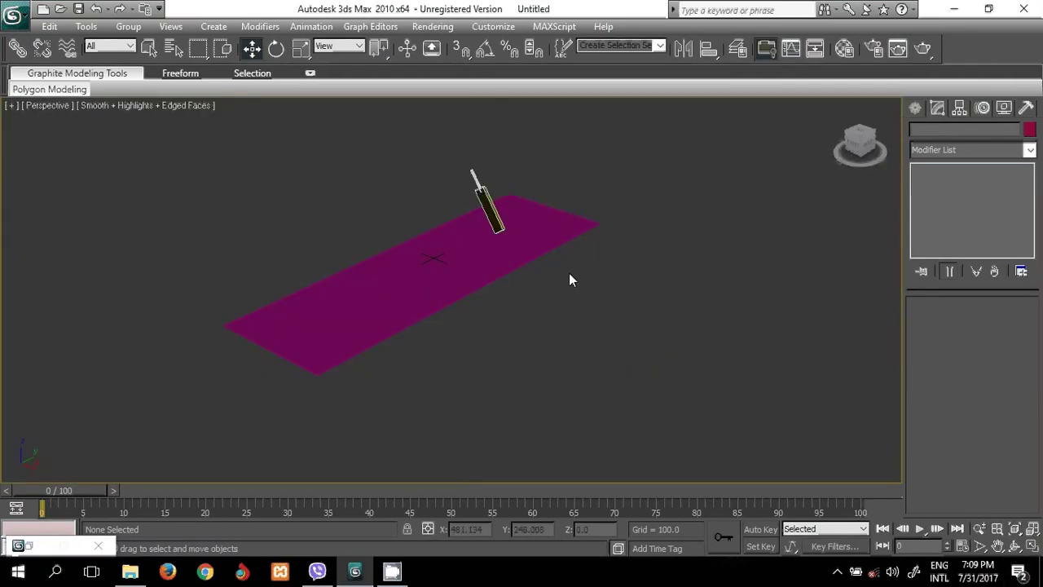
middle_drag(571, 279, 615, 312)
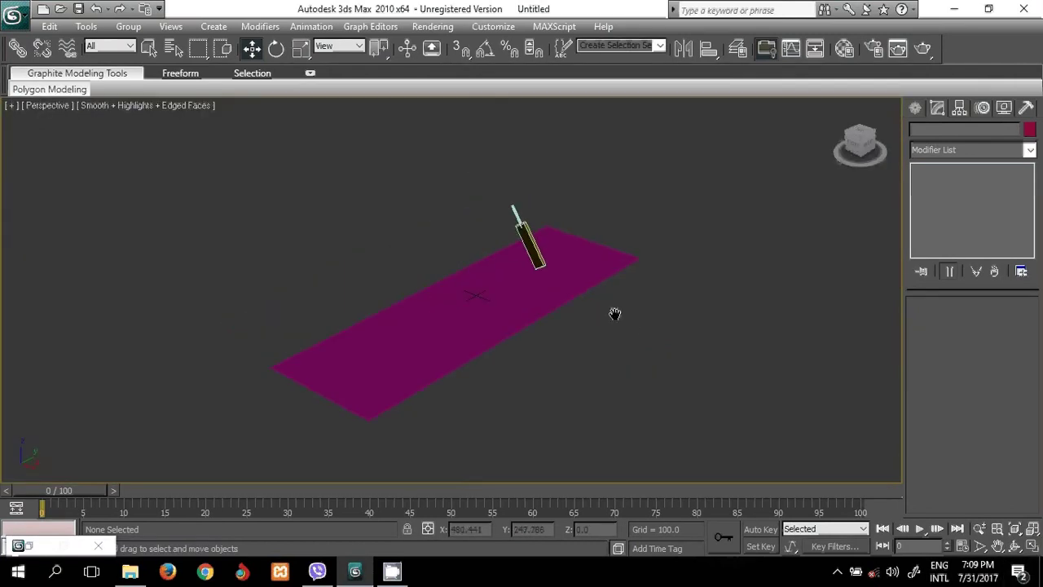
click(539, 249)
Move the bat along Y onto the pitch's far end and restore the four-view layout
drag(573, 253, 602, 233)
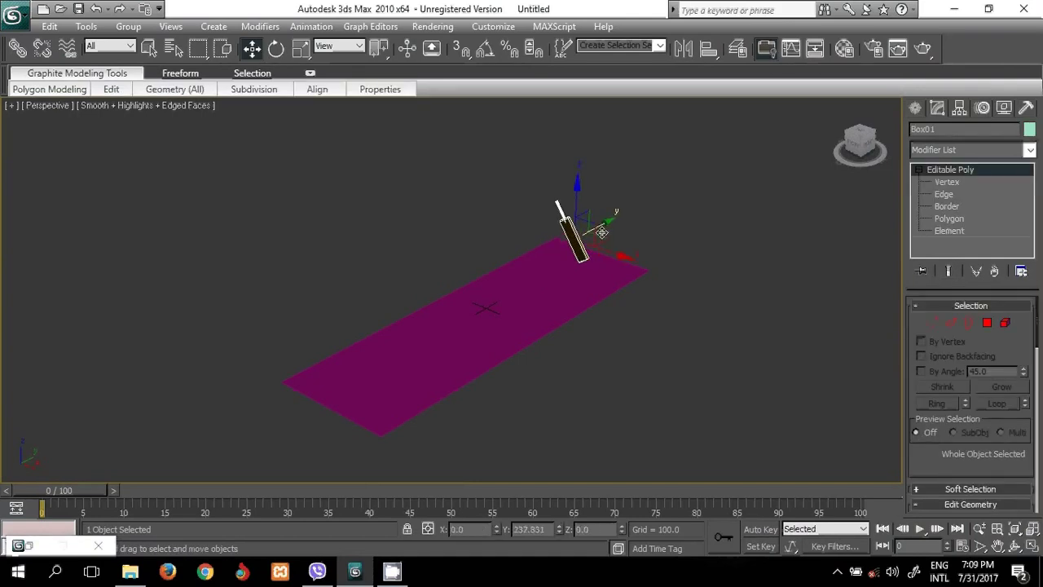
click(652, 346)
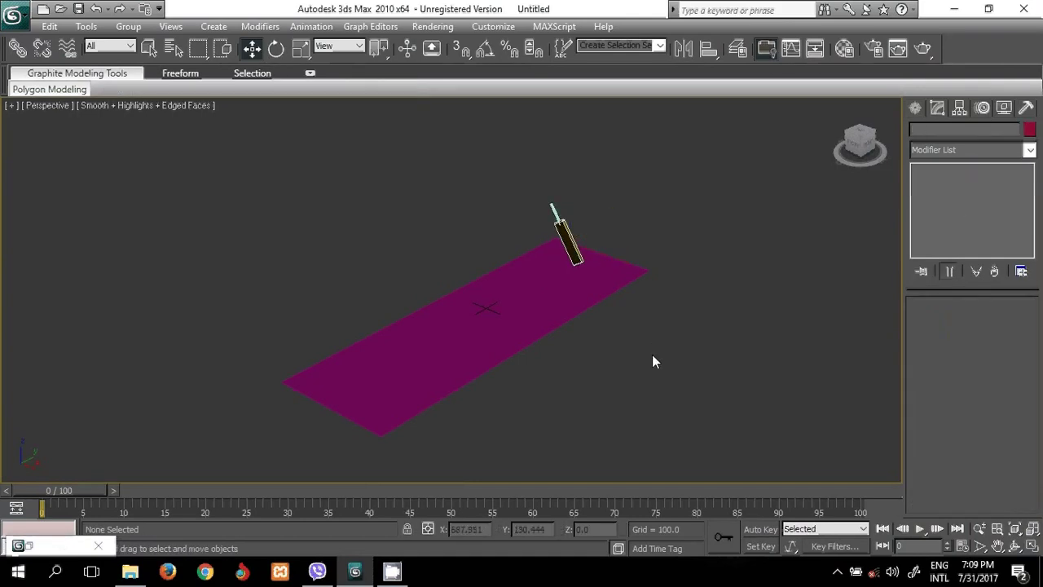
click(1032, 546)
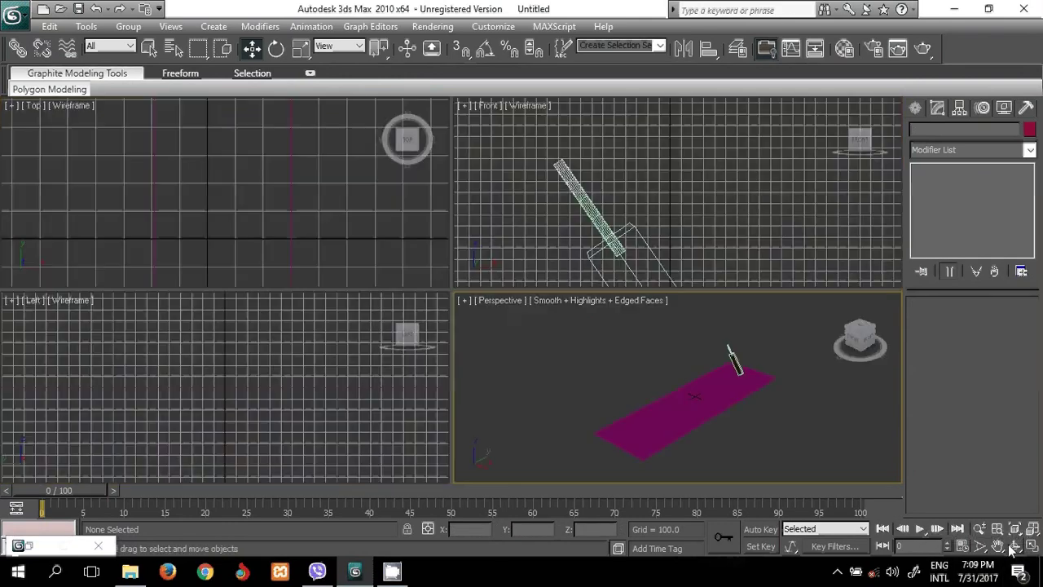
scroll(258, 232, down, 2)
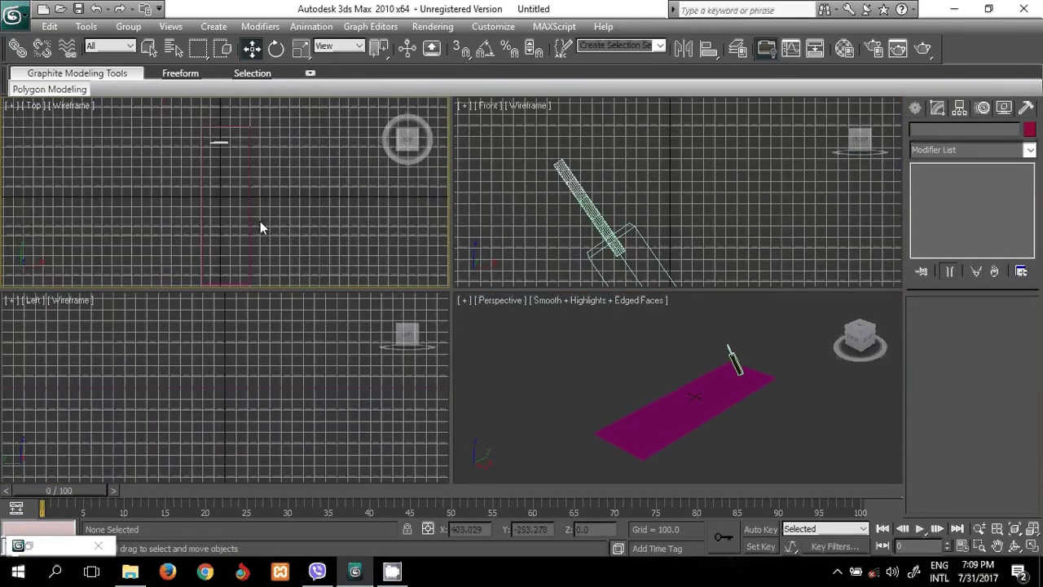
mouse_move(264, 226)
middle_down()
mouse_move(314, 194)
mouse_move(300, 234)
middle_up()
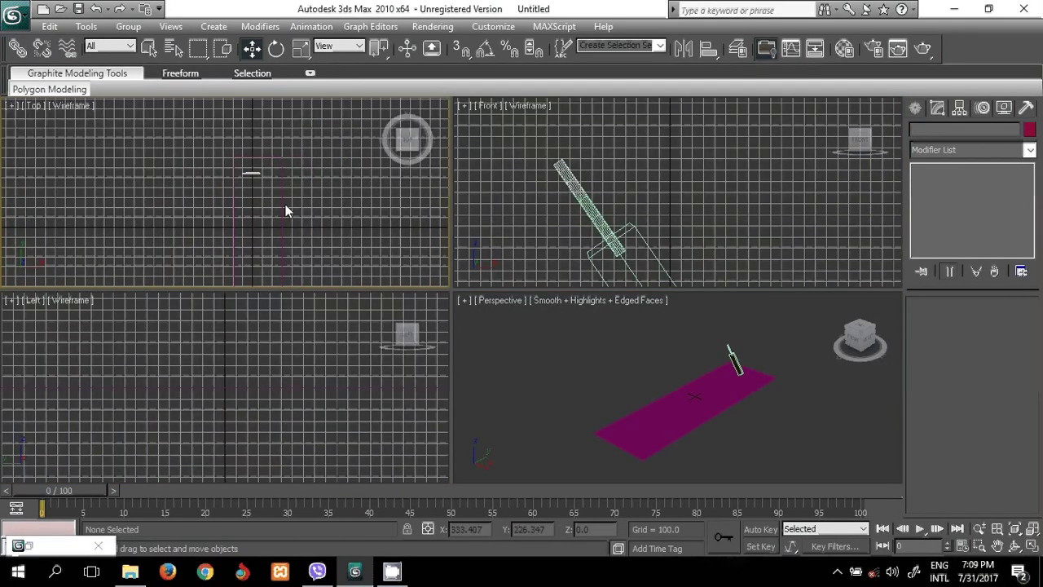
Select the pitch and activate Plane creation under Standard Primitives
click(280, 201)
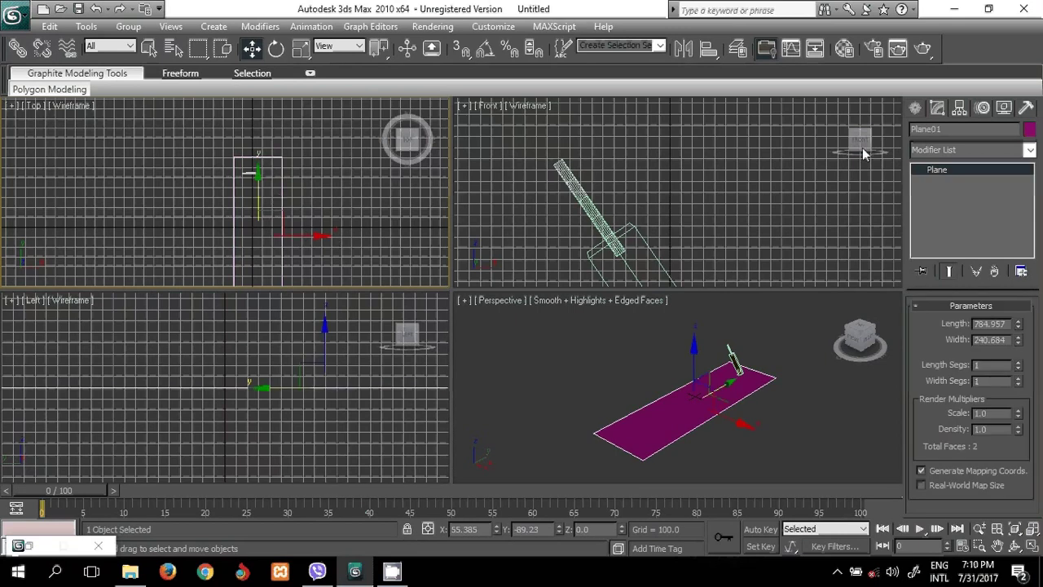
click(913, 110)
click(943, 207)
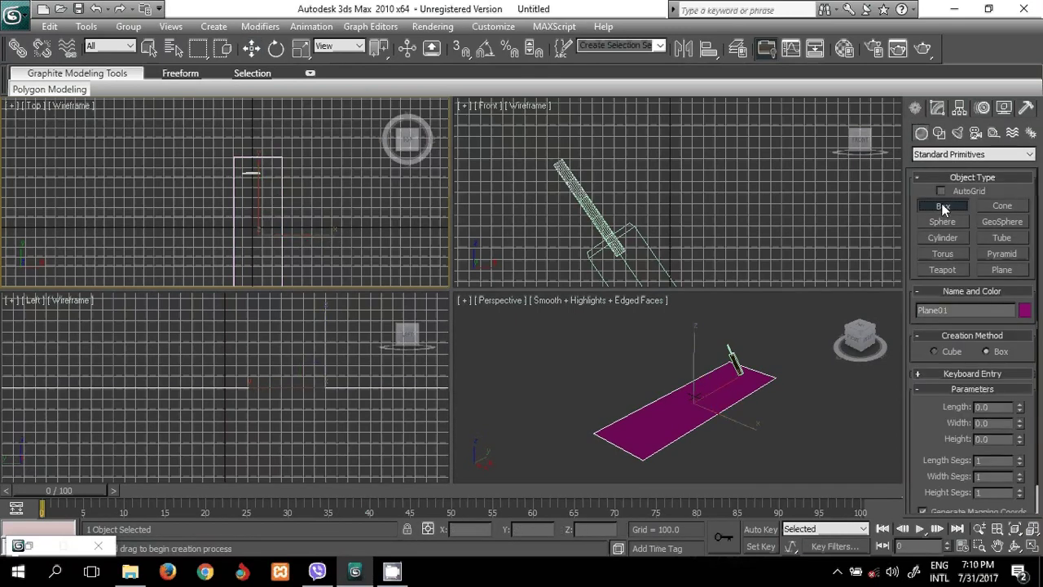
click(988, 271)
scroll(242, 190, up, 2)
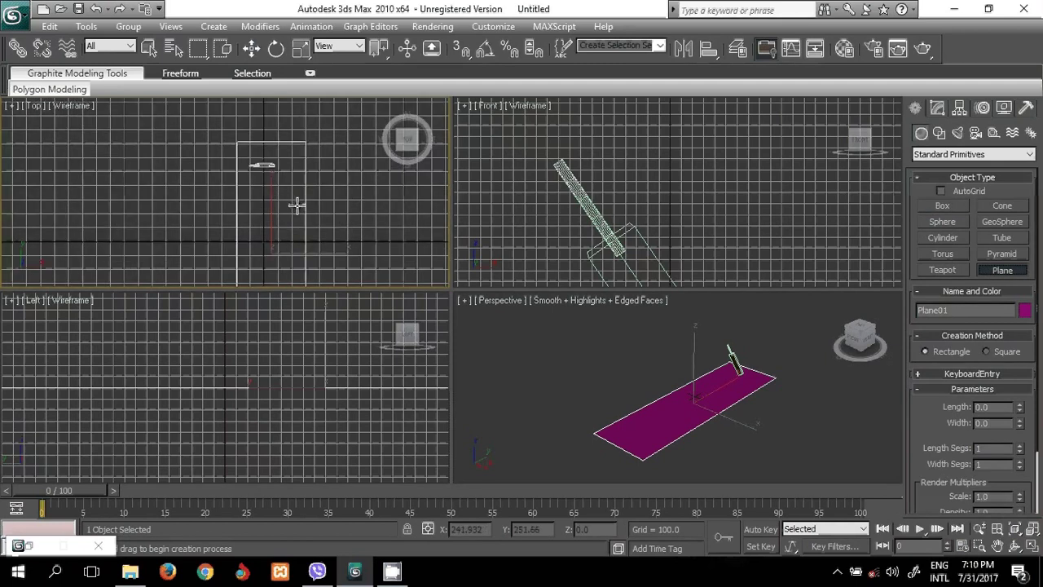
scroll(296, 206, up, 1)
Draw a thin strip plane, Plane02, across the pitch near the bat in the Top view
middle_drag(298, 205, 229, 249)
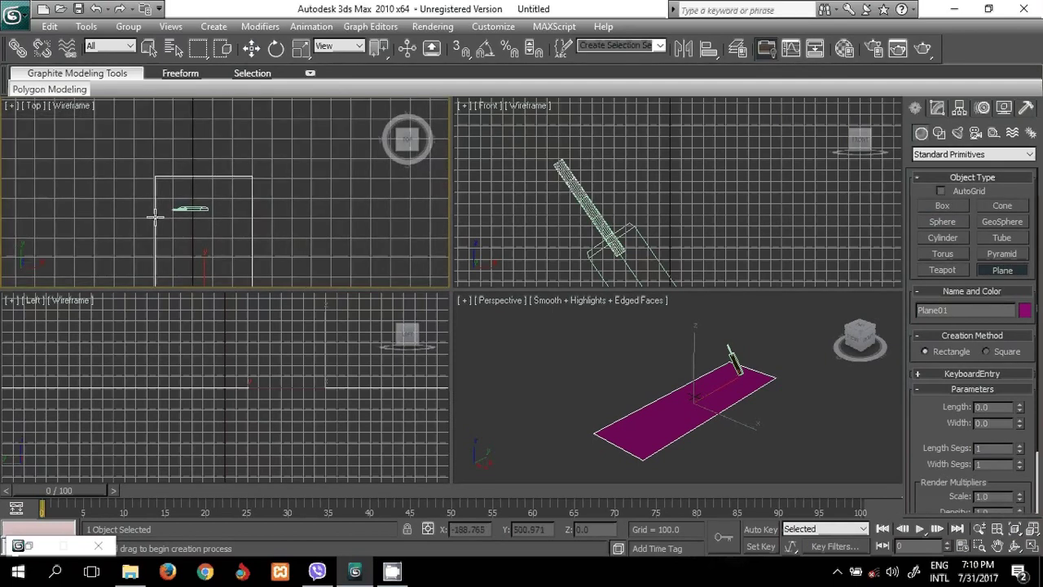
drag(153, 216, 254, 225)
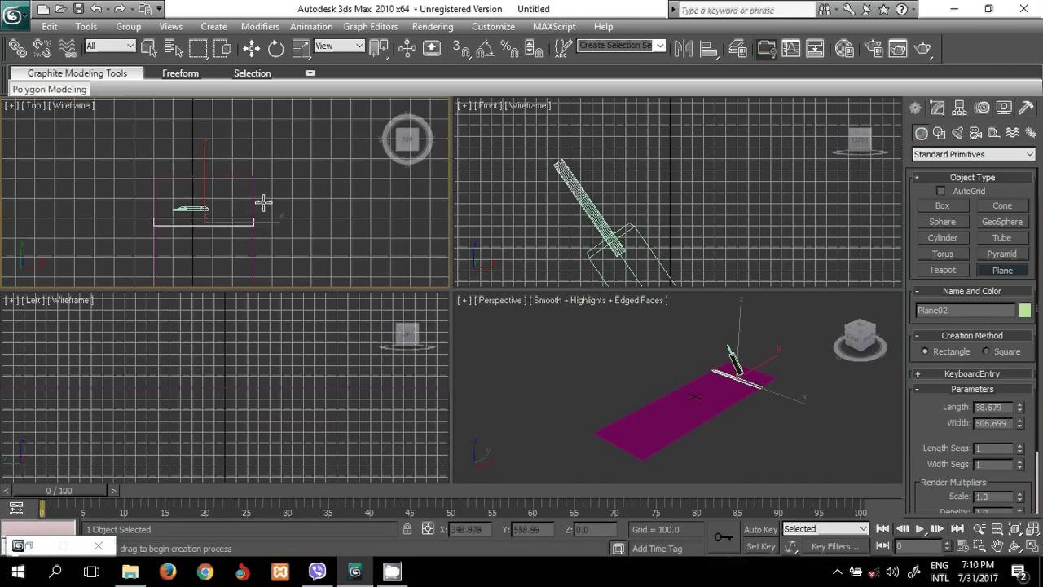
click(254, 53)
scroll(301, 203, up, 2)
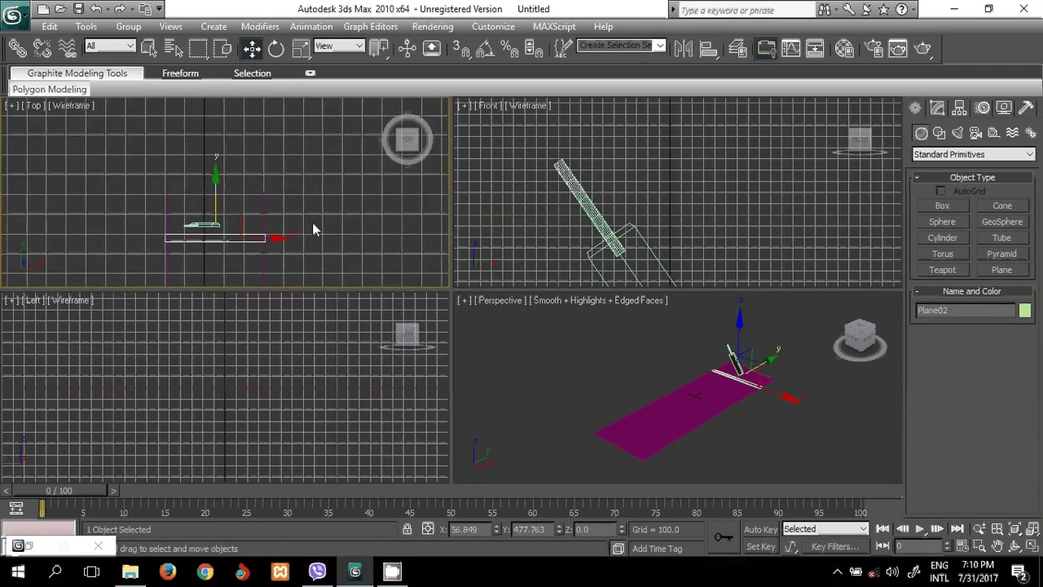
scroll(312, 222, up, 2)
middle_drag(312, 223, 340, 154)
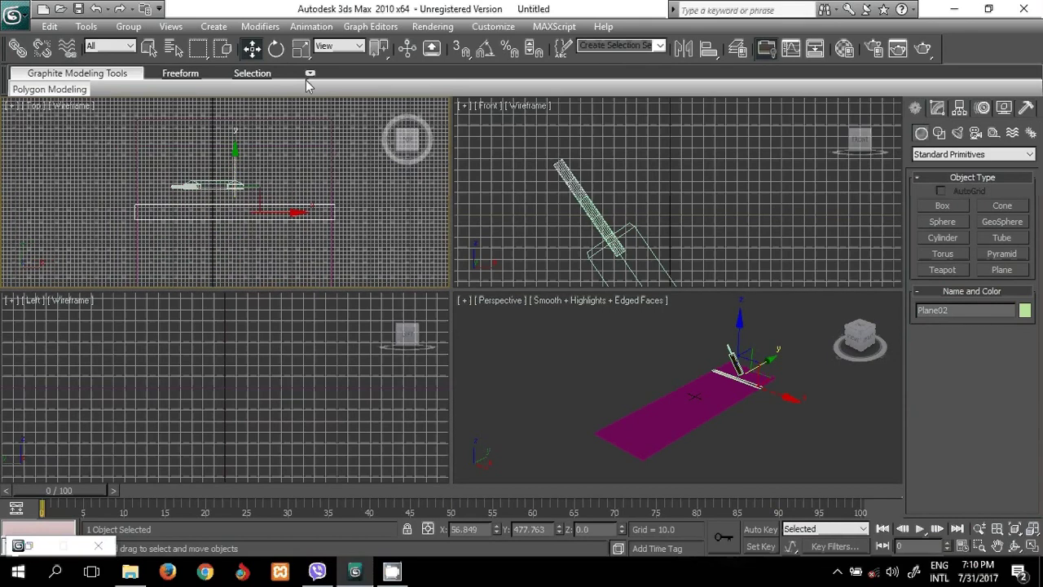
Scale the strip narrower along Y and nudge it slightly along X
click(301, 48)
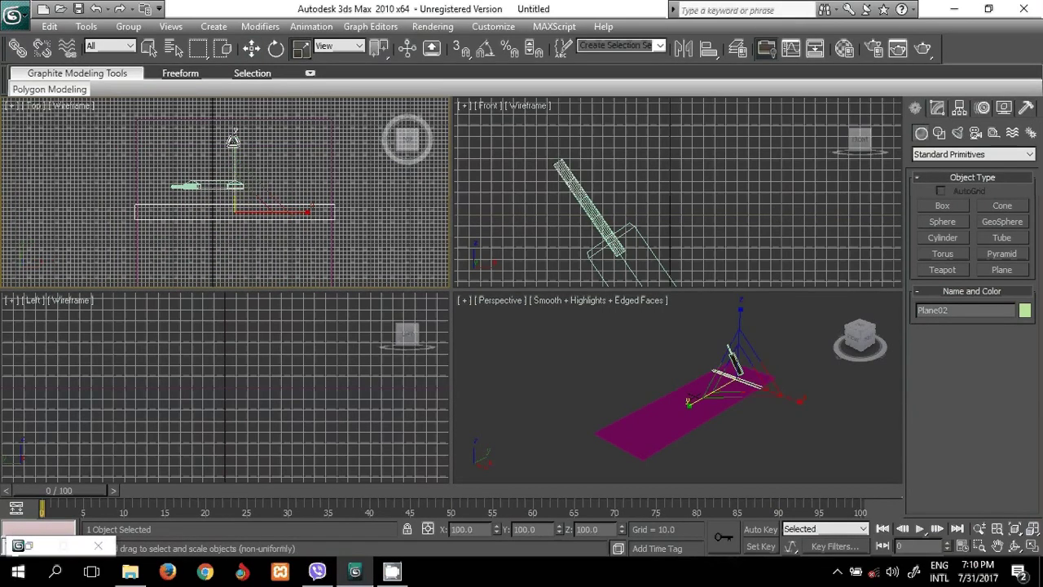
drag(234, 143, 251, 217)
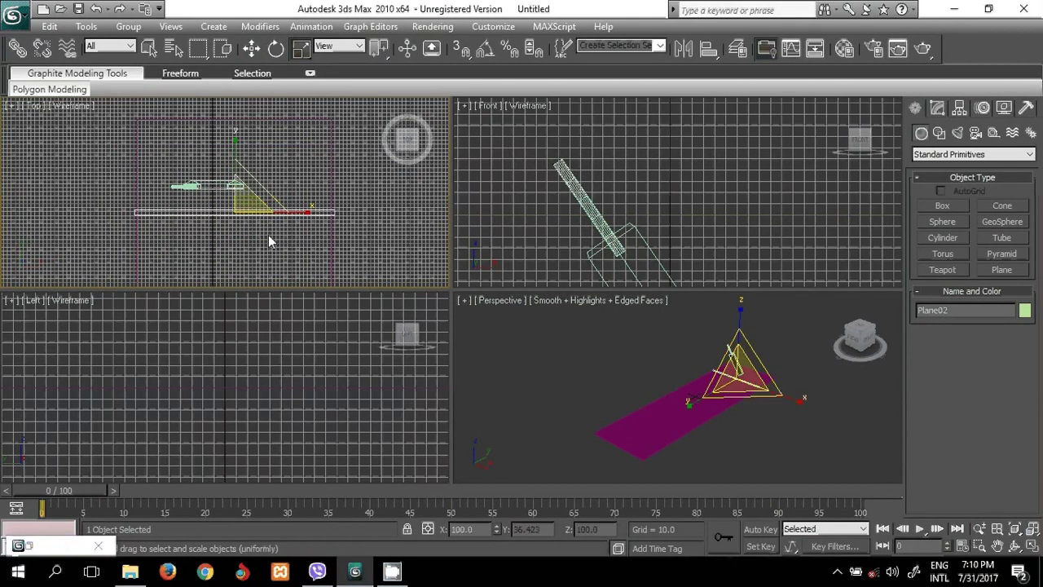
click(251, 49)
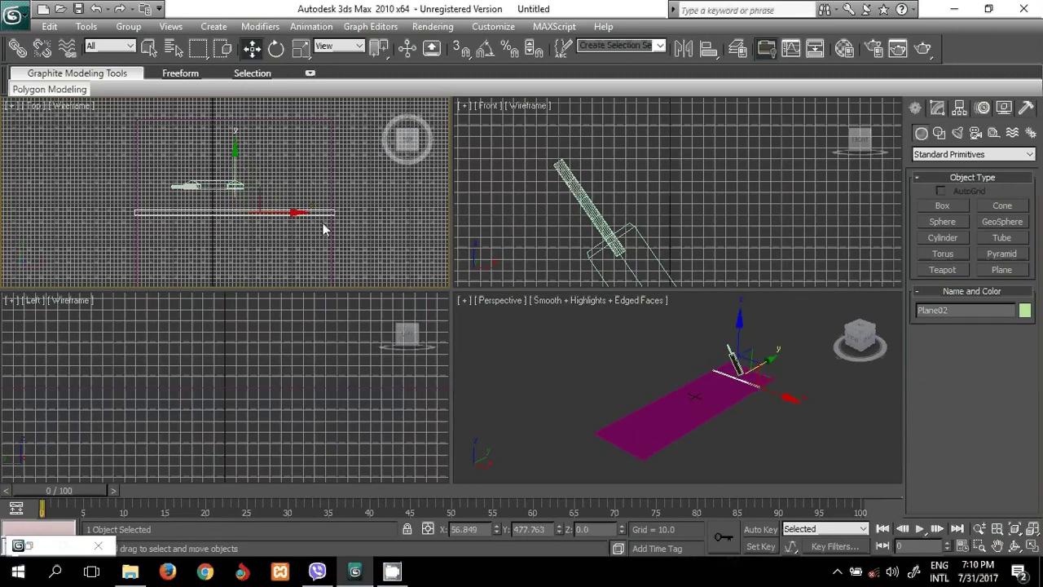
drag(293, 212, 297, 211)
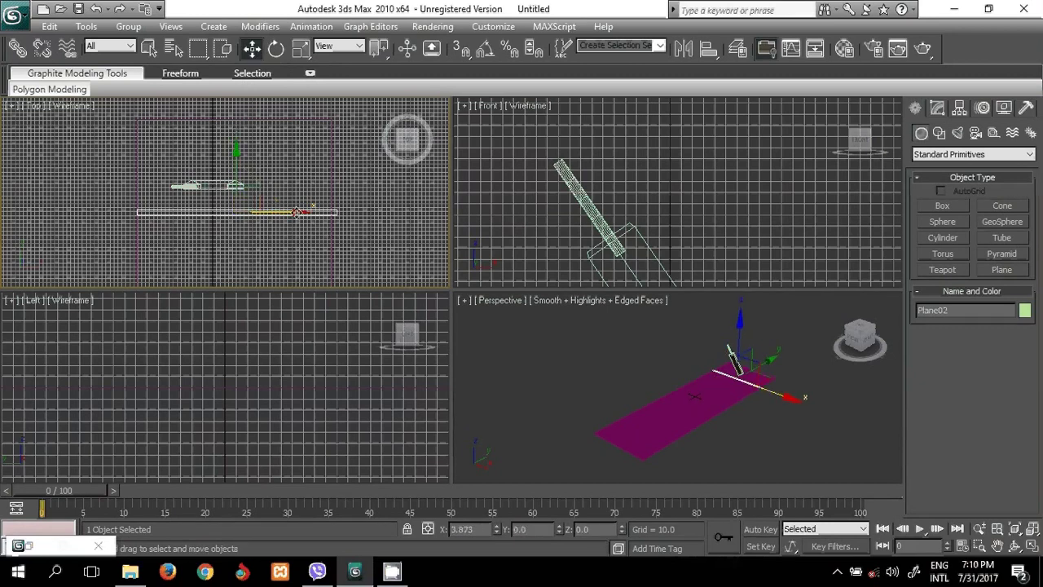
click(612, 354)
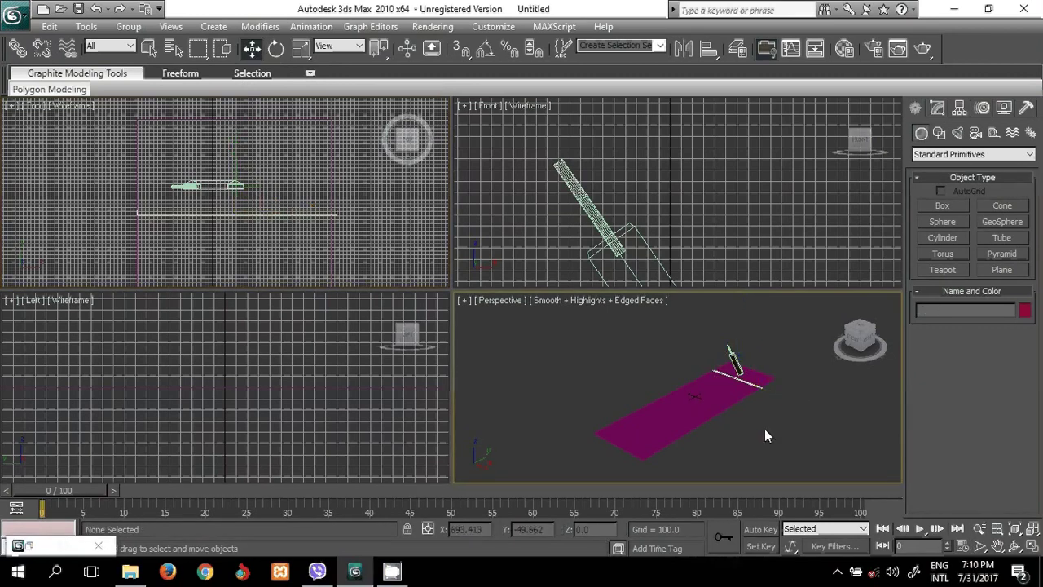
Select the white crease strip and frame the whole pitch in the perspective view
click(758, 388)
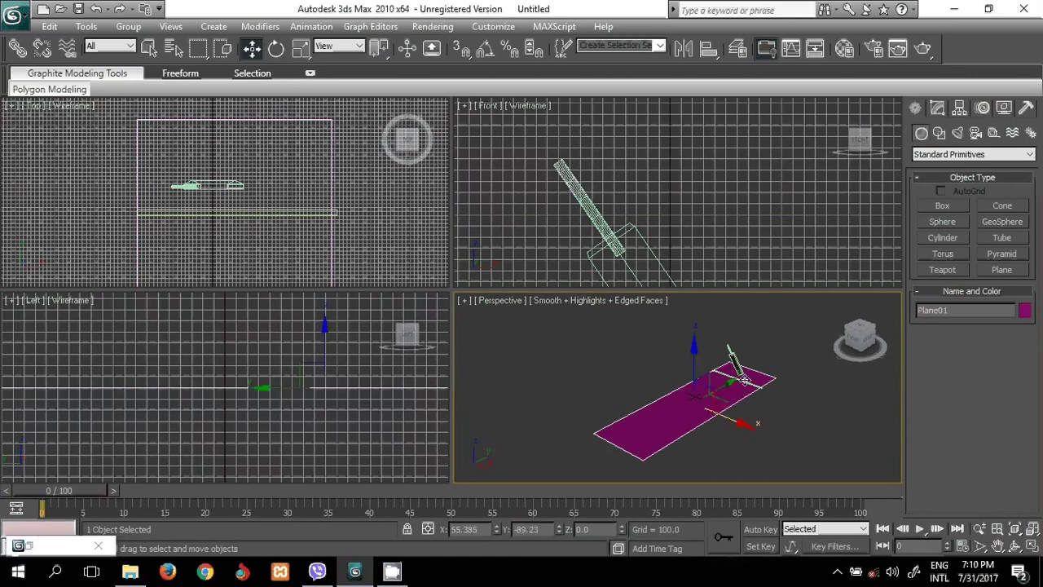
scroll(802, 405, up, 1)
scroll(802, 405, up, 2)
mouse_move(802, 405)
middle_down()
mouse_move(768, 413)
mouse_move(725, 391)
middle_up()
click(739, 392)
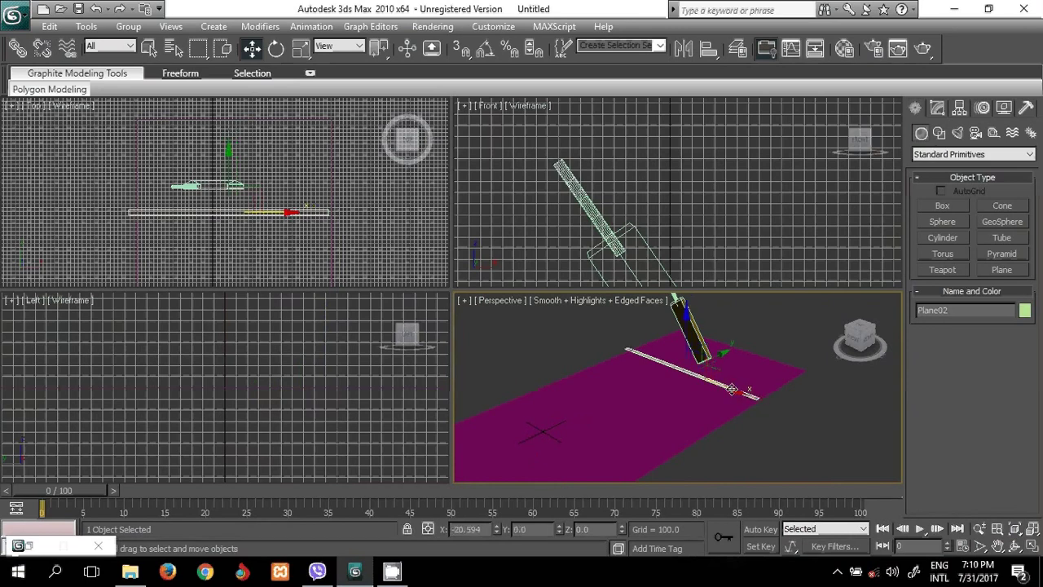
drag(737, 390, 736, 391)
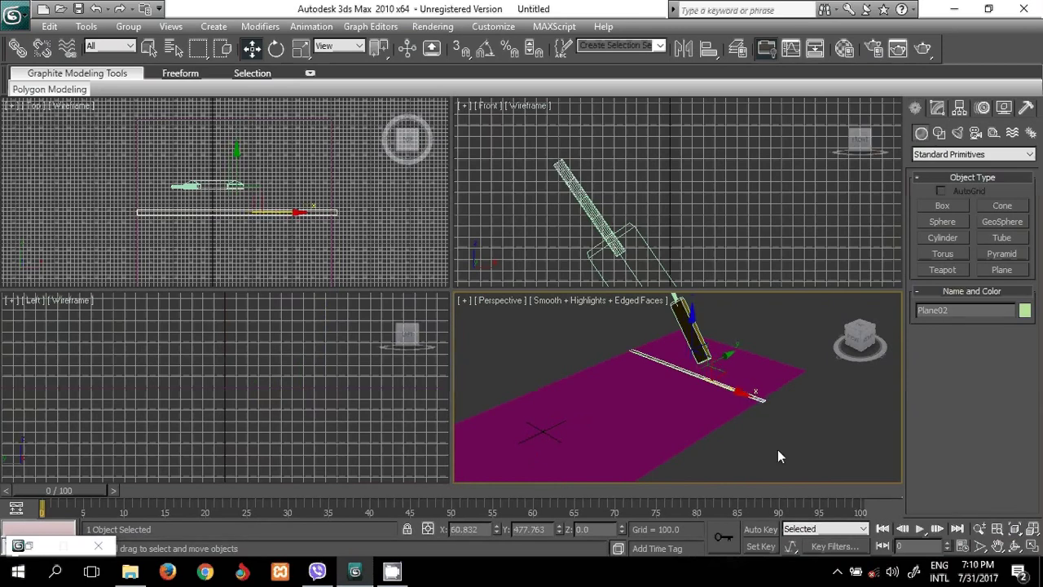
middle_drag(778, 456, 787, 406)
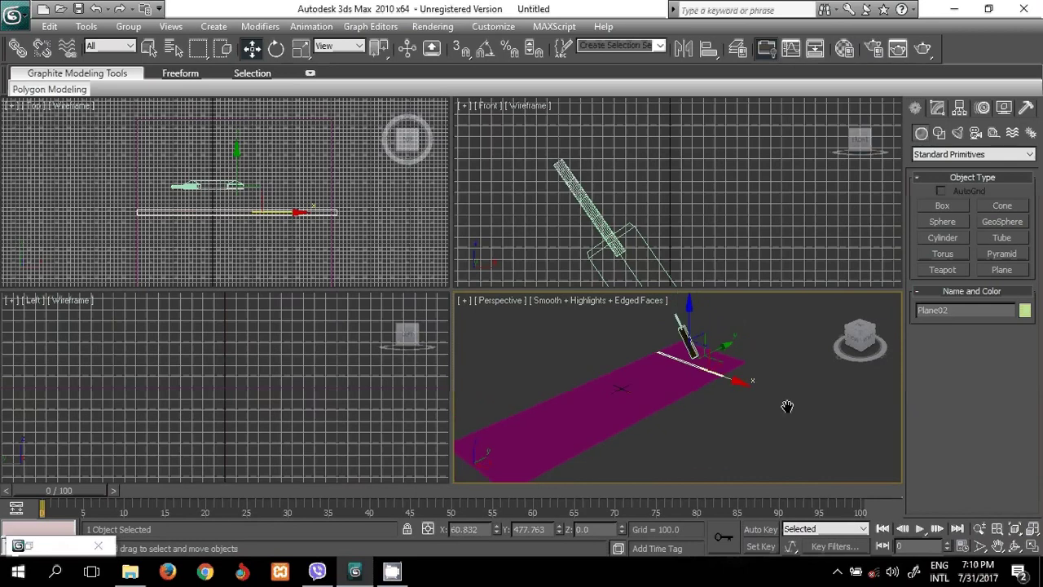
middle_drag(800, 388, 825, 378)
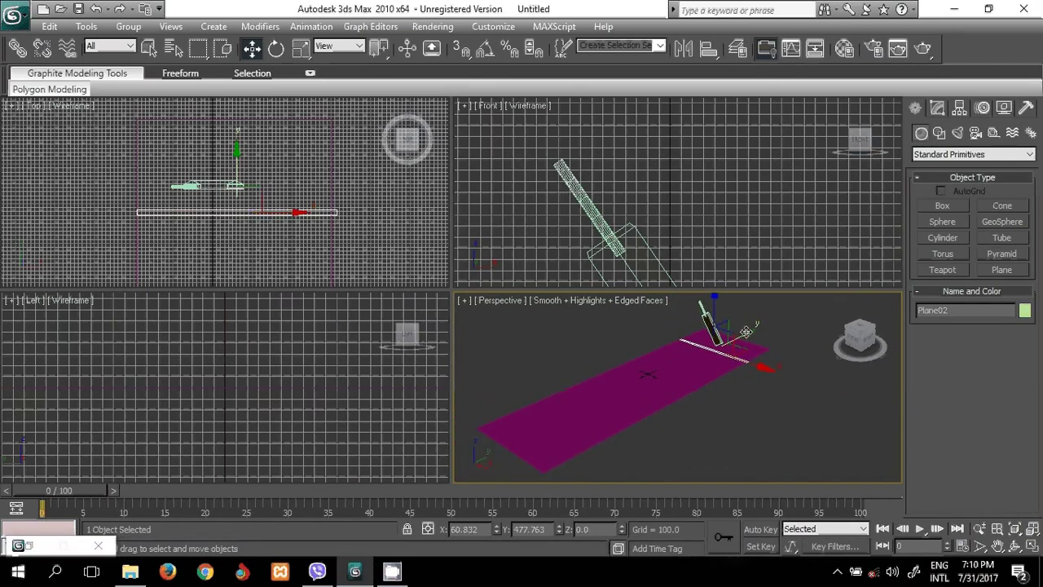
Shift-drag a Copy of the strip, Plane03, to the pitch's opposite end
shift+drag(745, 332, 567, 428)
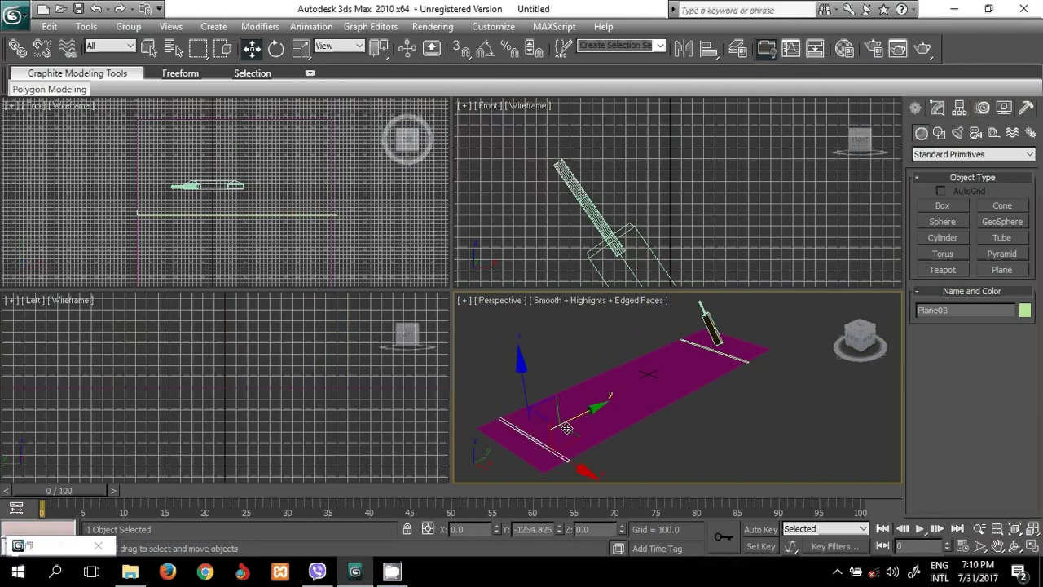
shift+drag(566, 428, 590, 419)
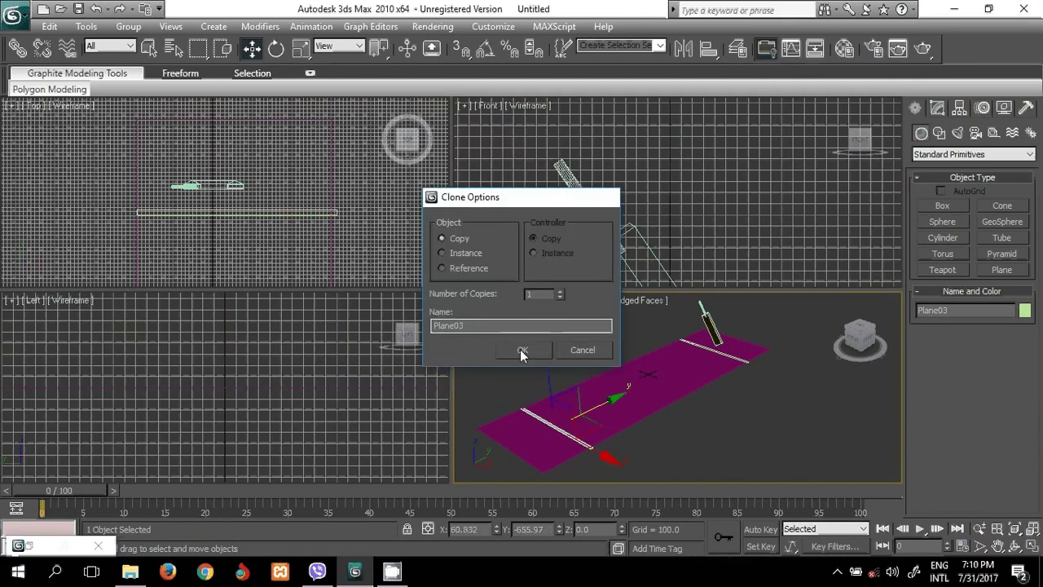
click(520, 349)
click(715, 412)
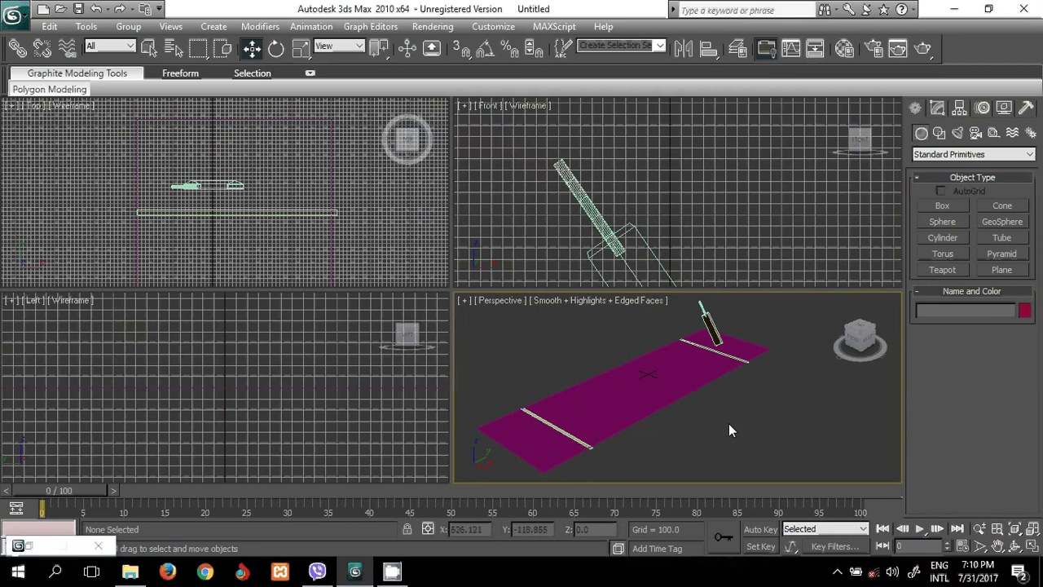
click(715, 346)
Raise the bat and move it to Y 464.199 against the near crease
drag(719, 310, 714, 300)
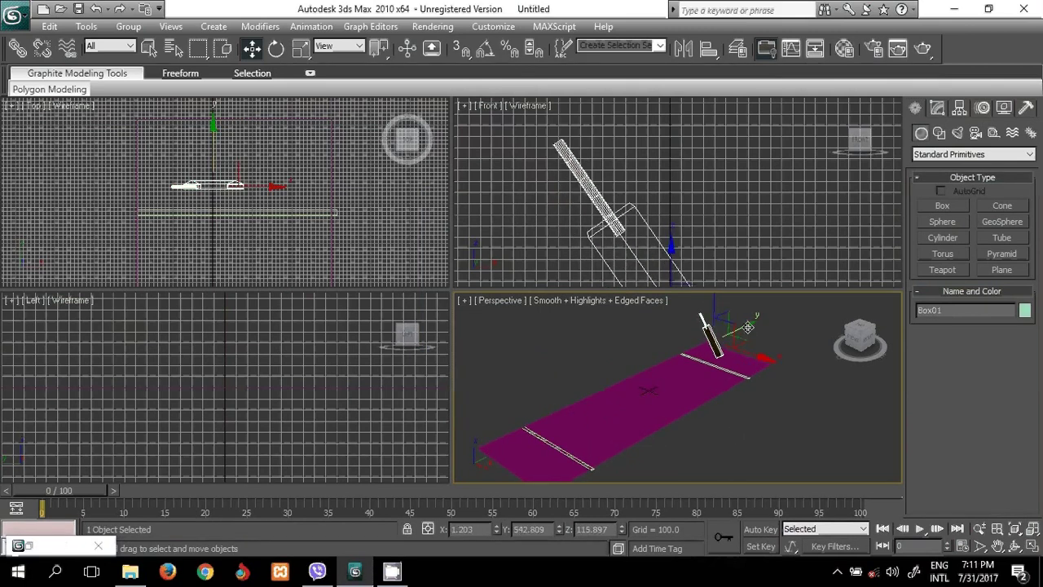
drag(745, 316, 738, 327)
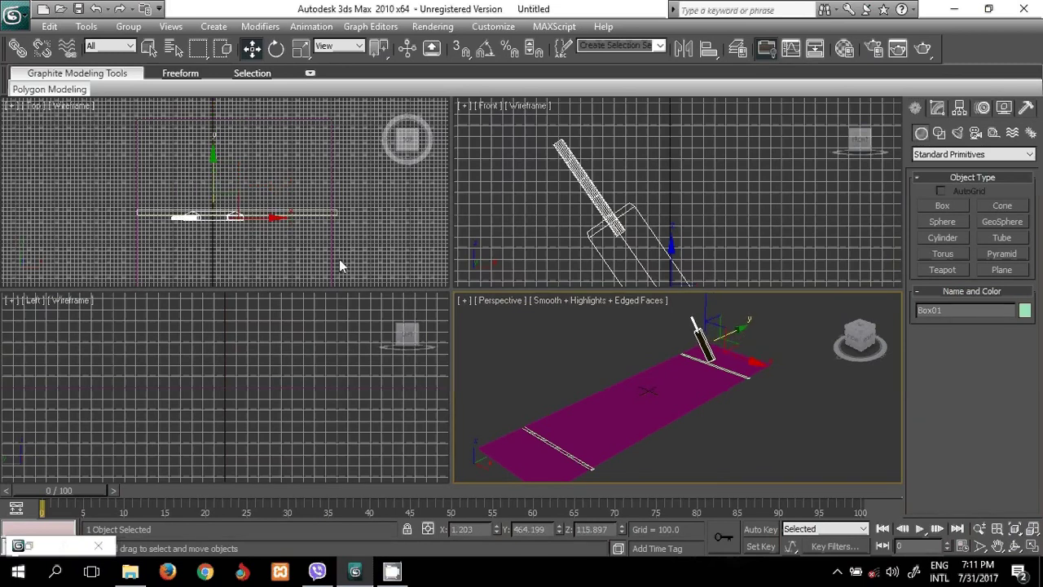
scroll(339, 259, down, 2)
scroll(325, 246, down, 1)
scroll(318, 253, down, 2)
middle_drag(315, 258, 302, 222)
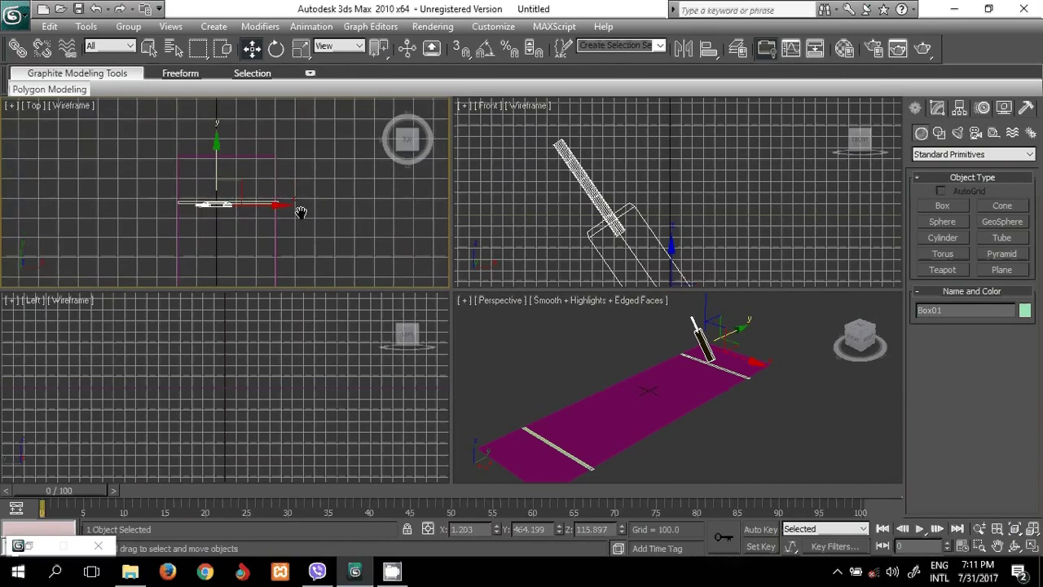
click(942, 238)
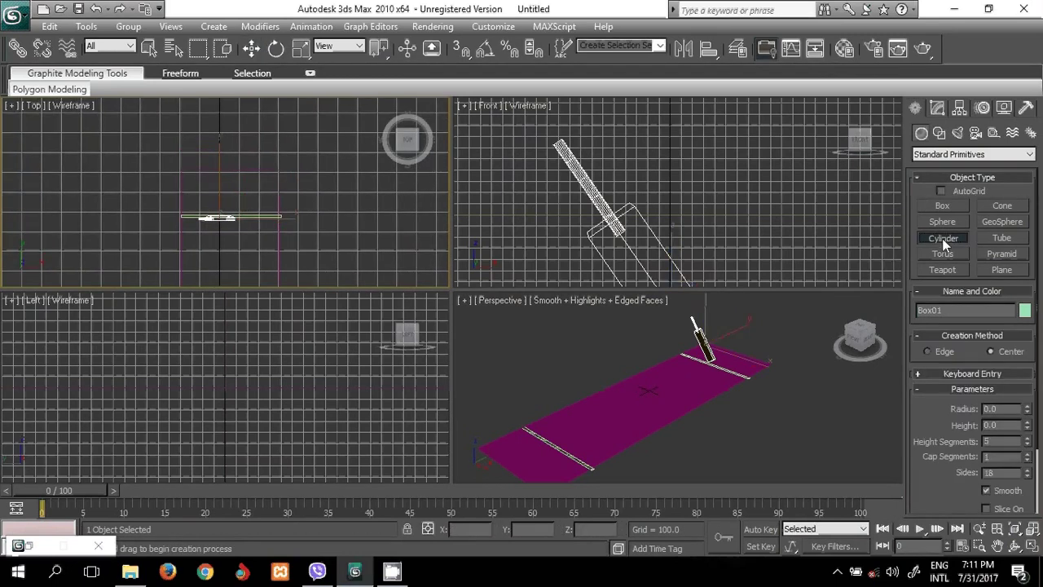
Create a ChamferCyl from Extended Primitives beside the bat, setting its radius, height and fillet
click(939, 157)
click(932, 177)
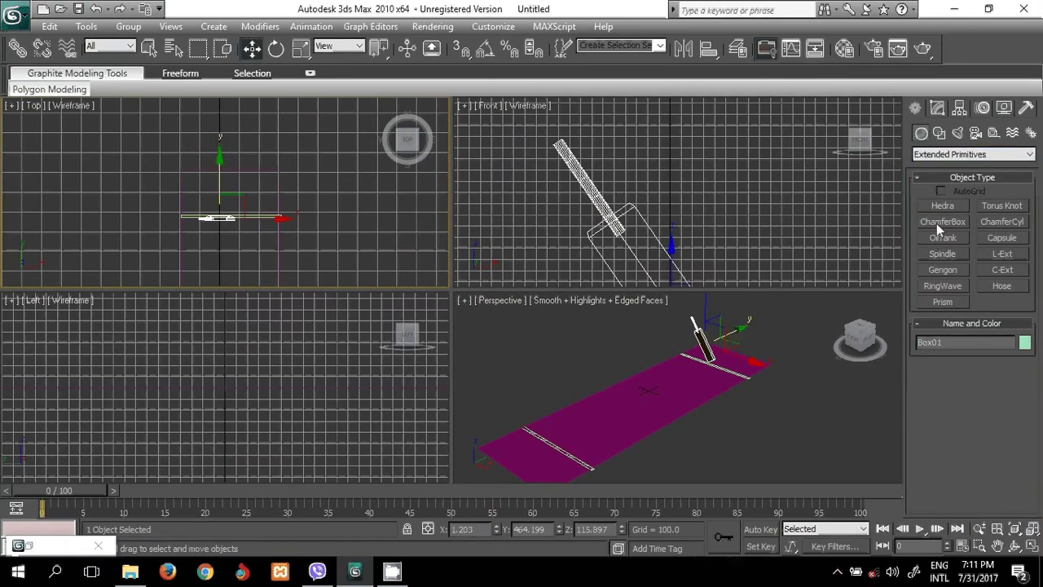
click(989, 220)
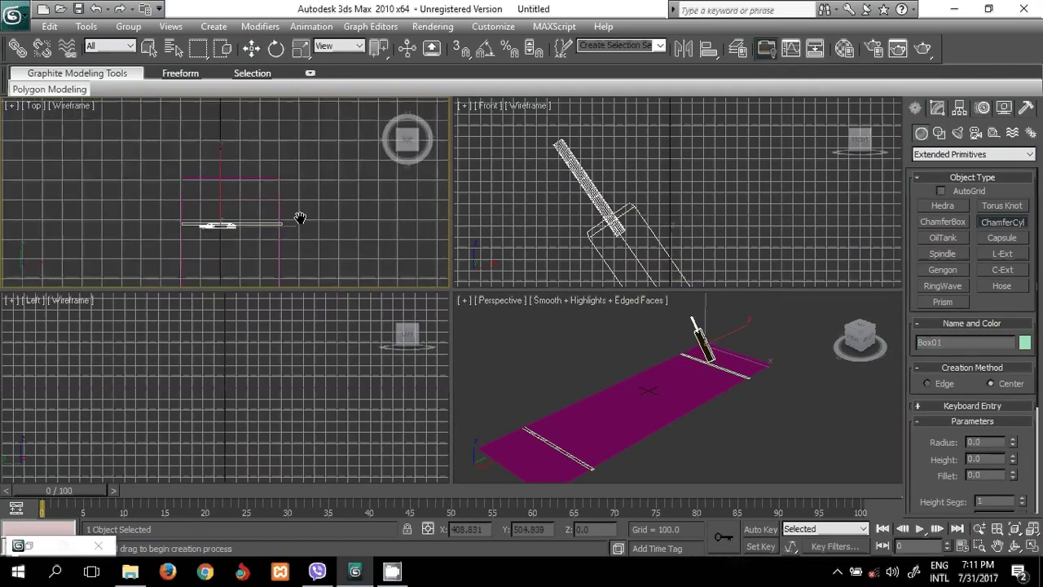
scroll(254, 217, up, 3)
scroll(253, 217, up, 2)
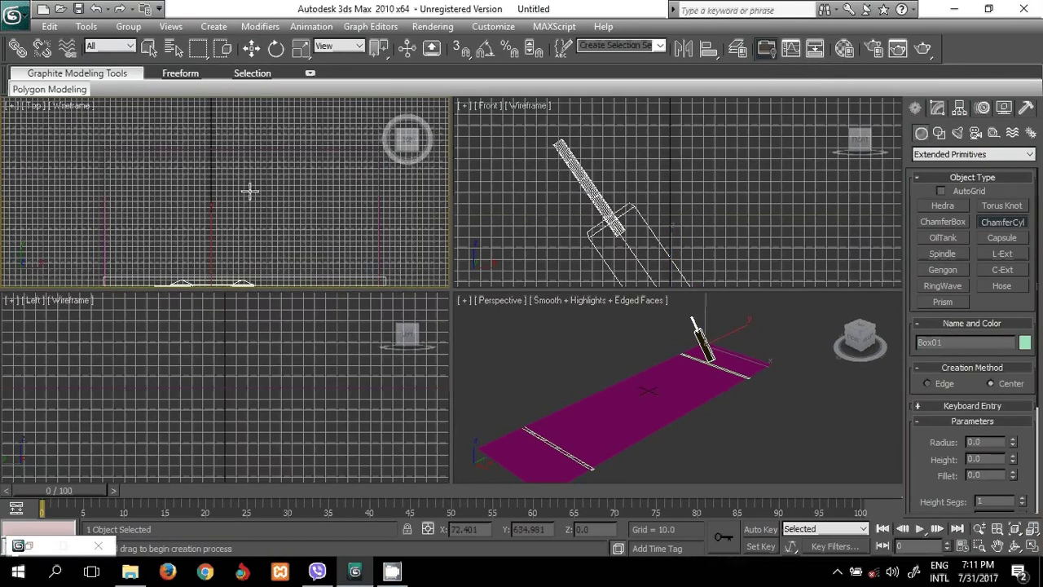
drag(212, 187, 220, 200)
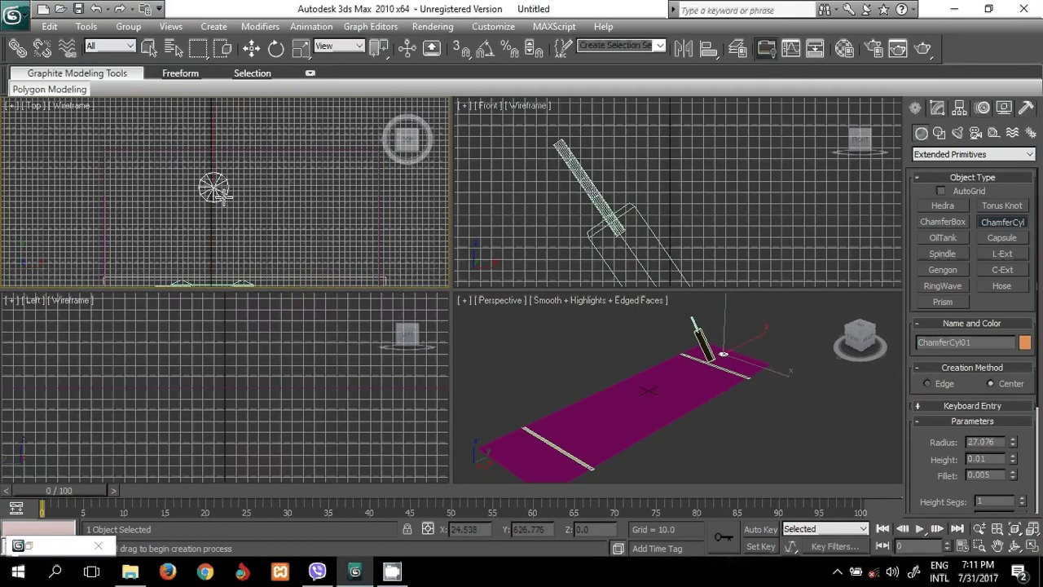
click(265, 454)
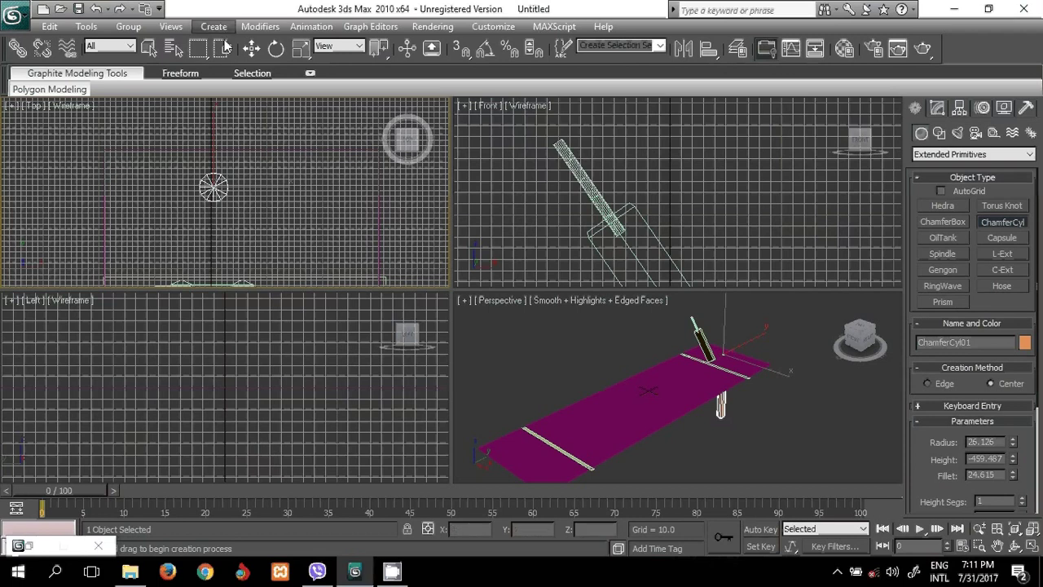
Move the chamfer cylinder up along Z so it stands upright on the pitch
click(251, 48)
scroll(694, 363, up, 3)
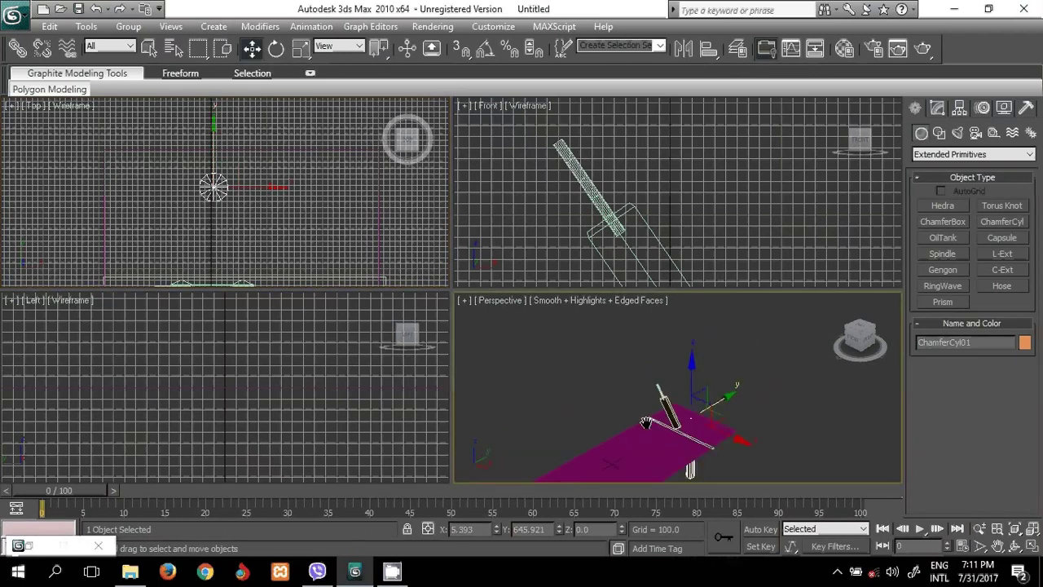
scroll(697, 383, up, 2)
mouse_move(697, 388)
mouse_down()
mouse_move(695, 300)
mouse_move(742, 427)
mouse_up()
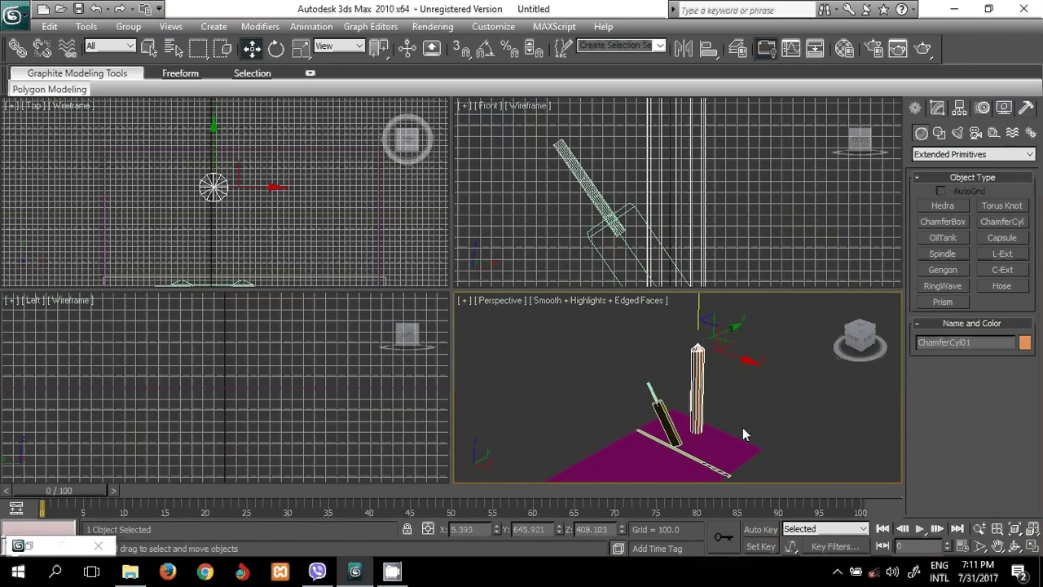
Maximize the Perspective view and reduce the cylinder's fillet rounding in its parameters
click(1032, 546)
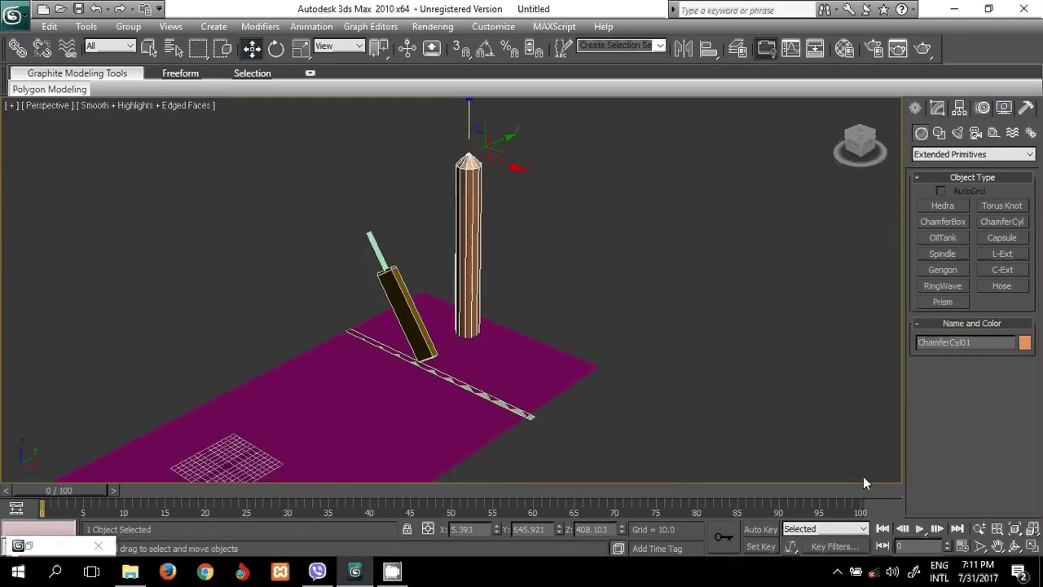
middle_drag(597, 222, 594, 244)
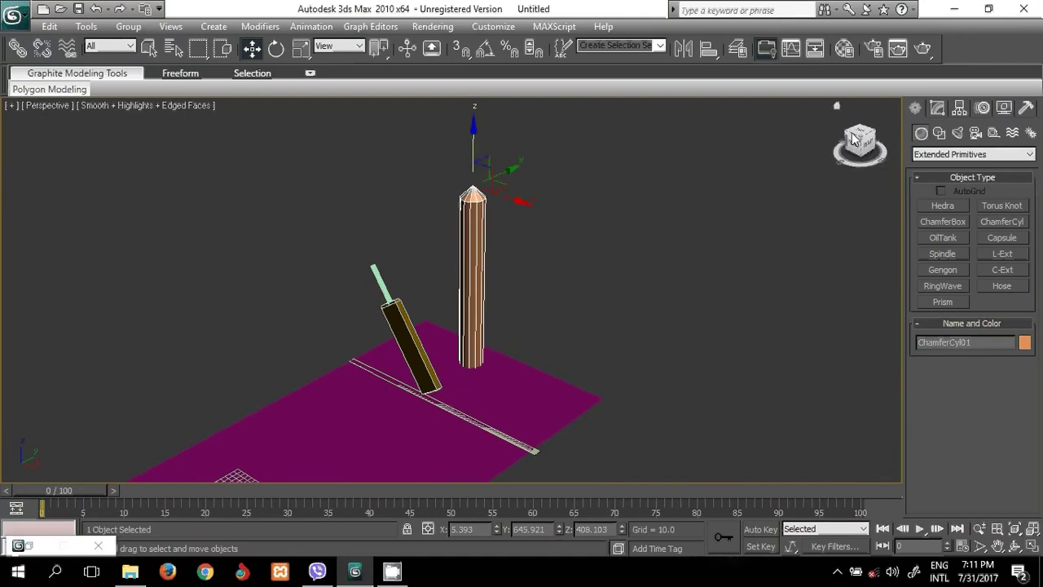
click(937, 108)
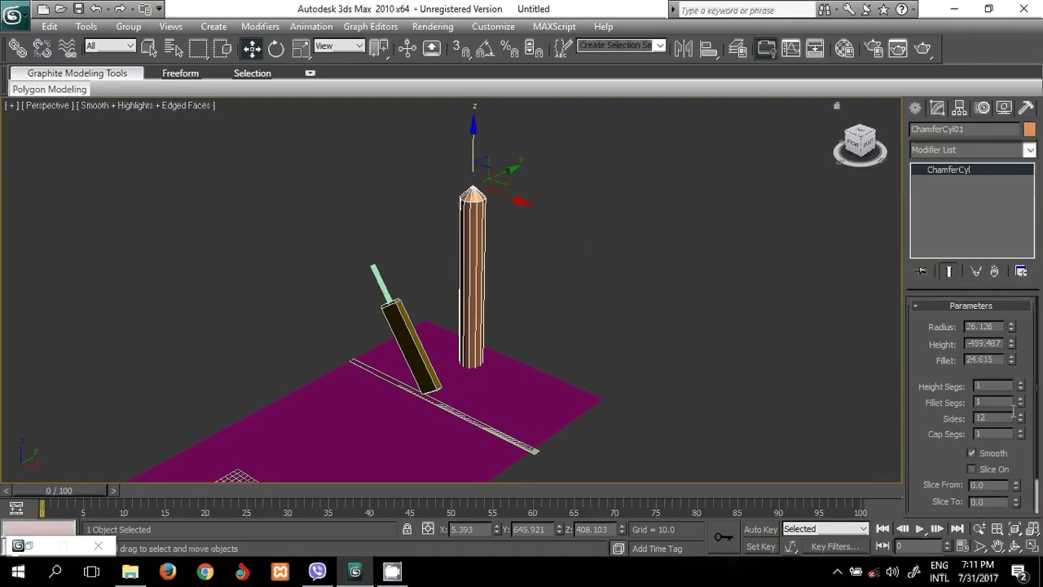
drag(1013, 362, 1020, 418)
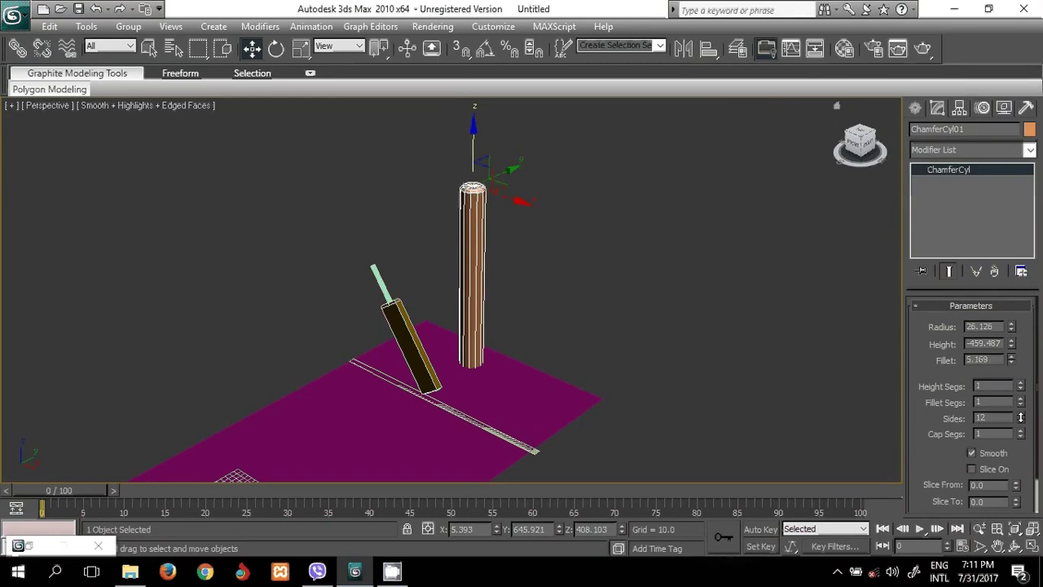
Scale the cylinder down, set radius 16.198 and height -496.246, and lower it toward the pitch
click(301, 48)
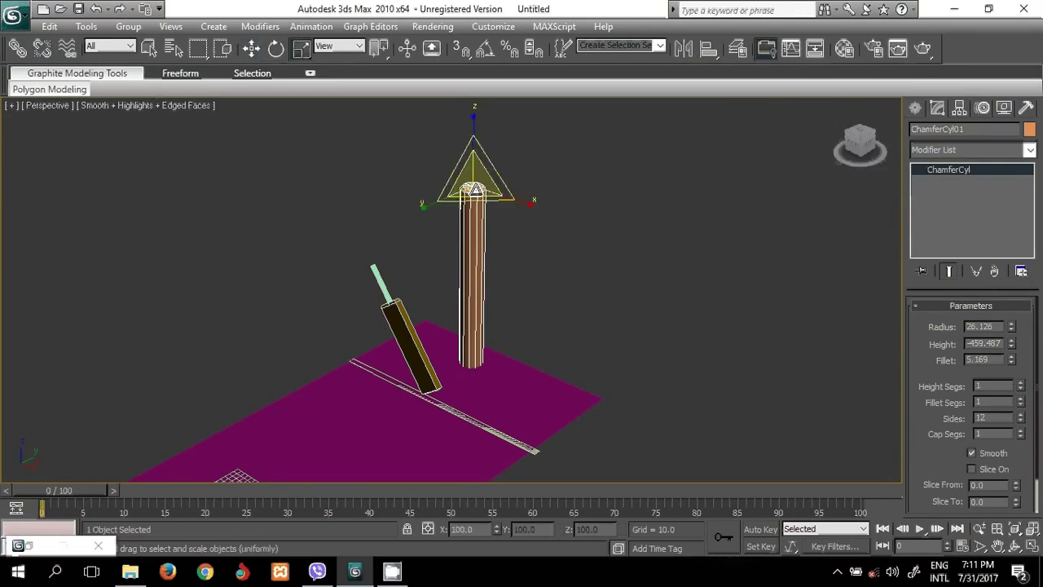
drag(478, 184, 507, 255)
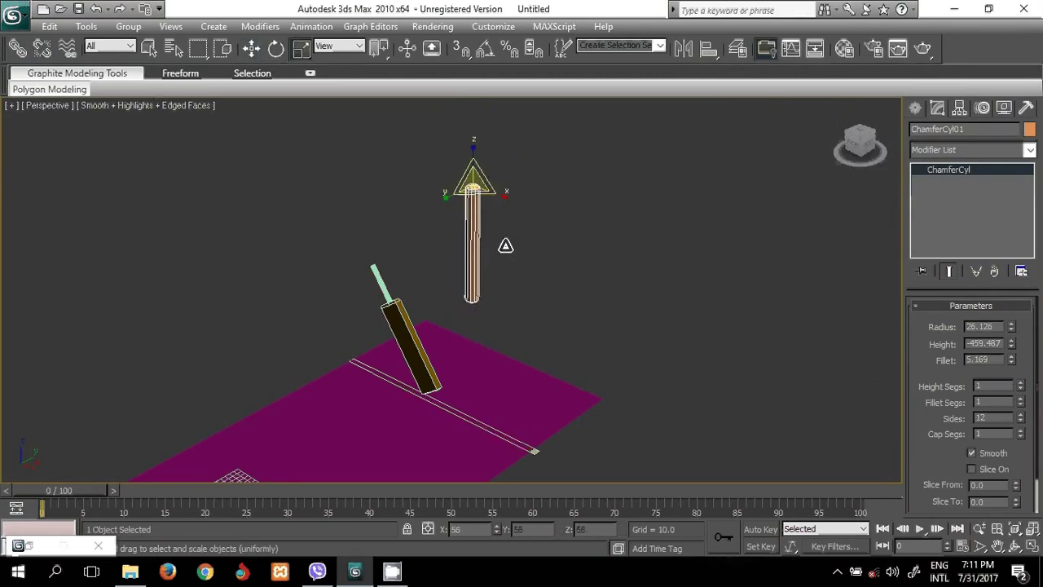
drag(508, 254, 508, 261)
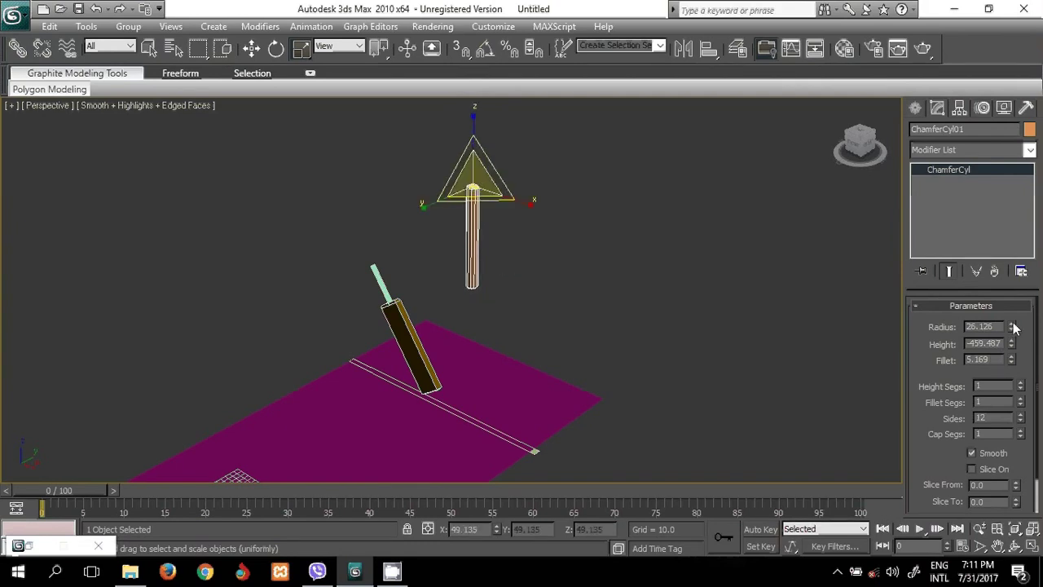
drag(1011, 328, 1018, 350)
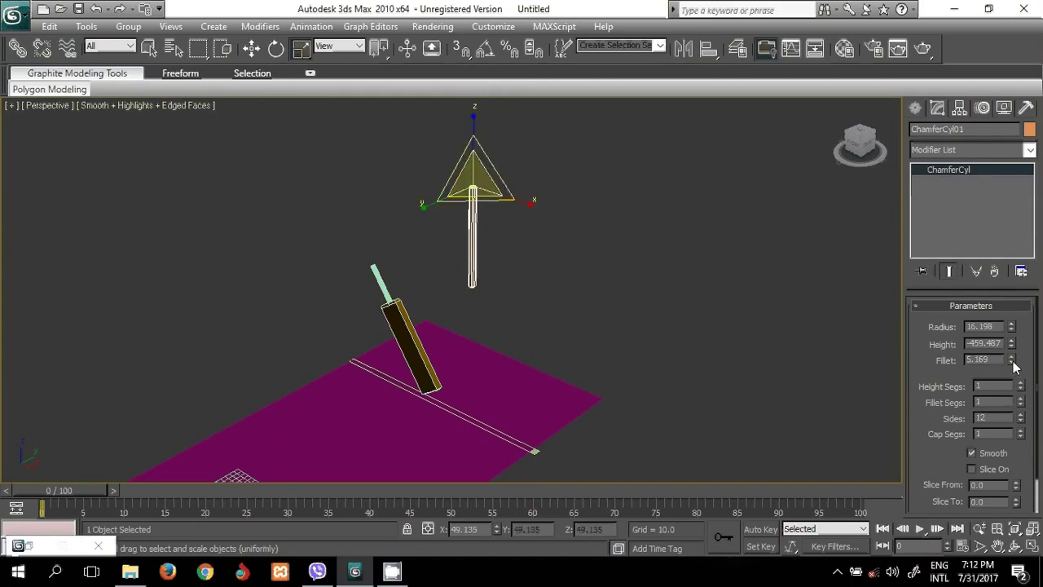
drag(1012, 346, 1011, 344)
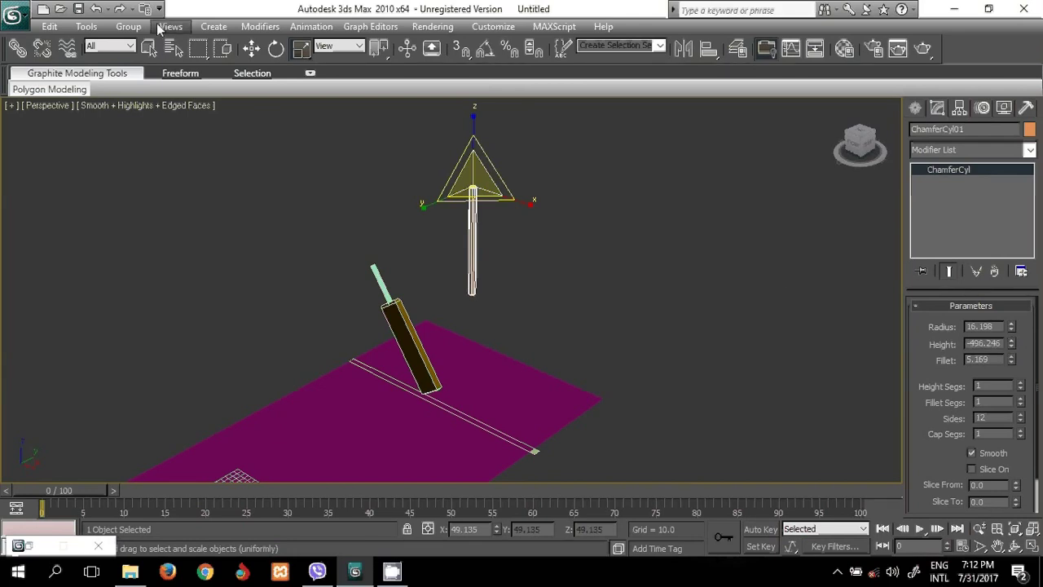
click(251, 48)
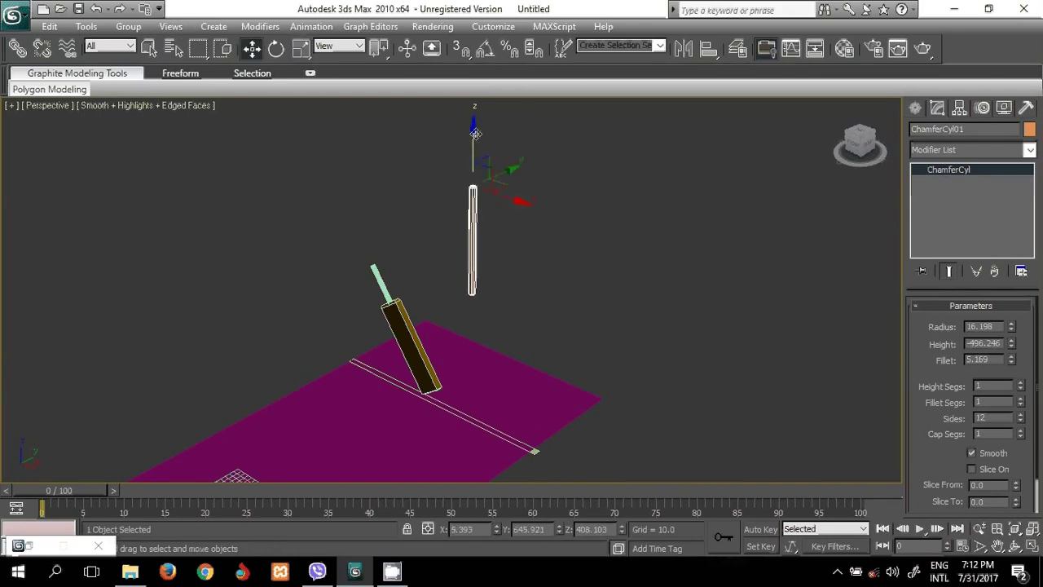
drag(475, 136, 486, 214)
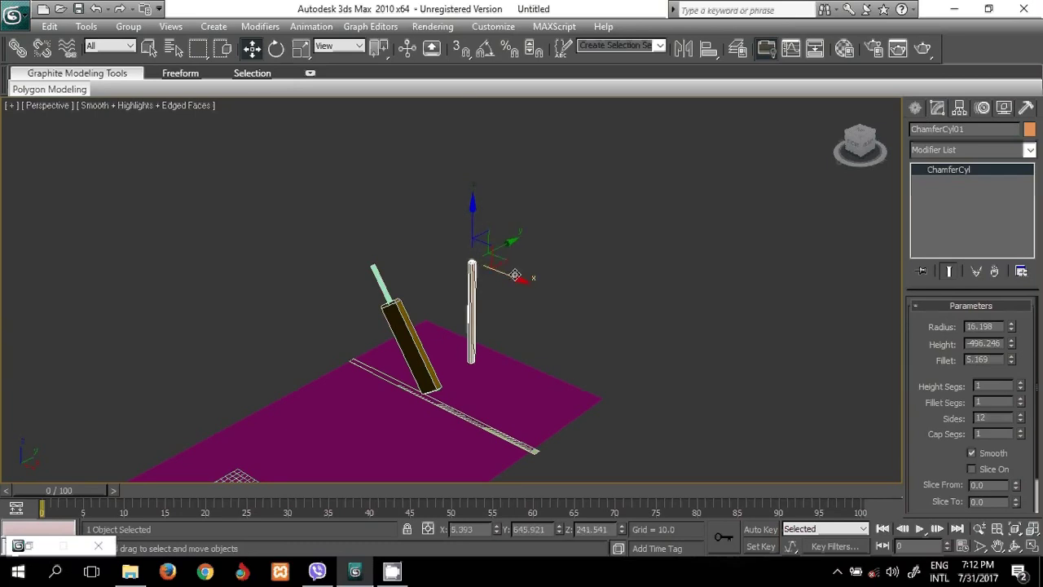
Shift-drag the stump along X to make 2 copies, forming a three-stump wicket
shift+drag(512, 279, 529, 292)
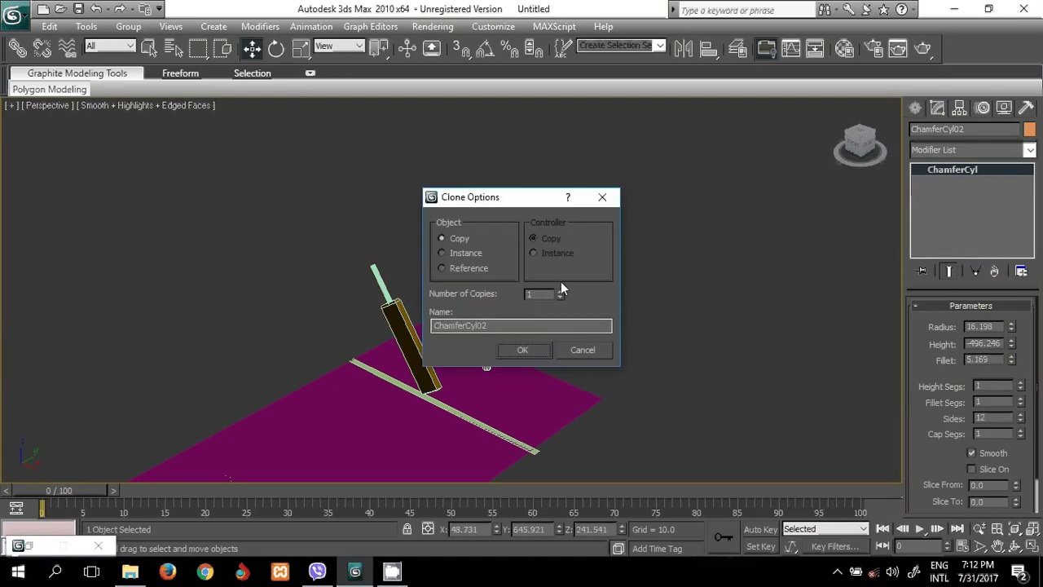
click(531, 350)
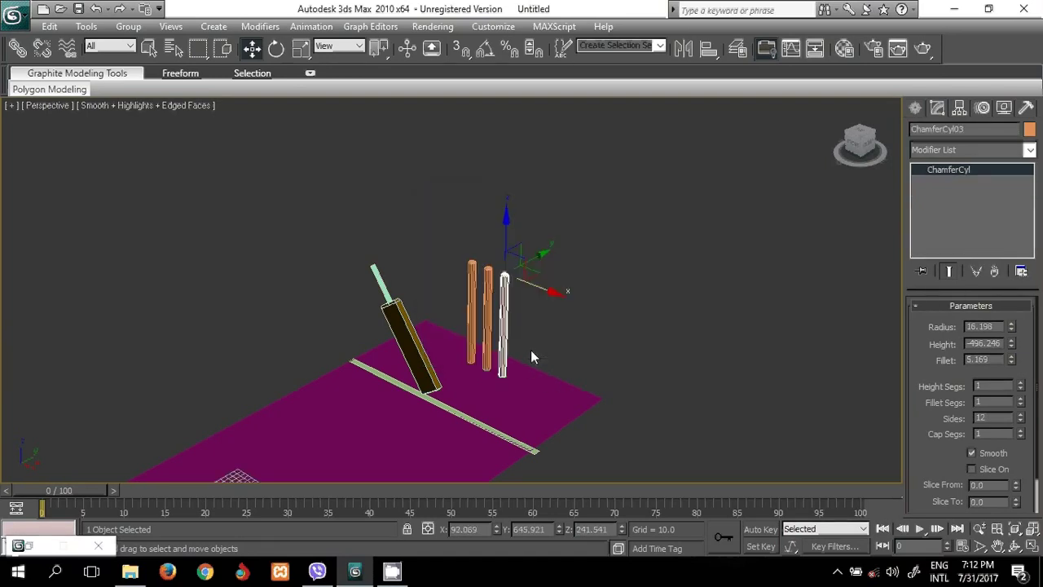
click(599, 320)
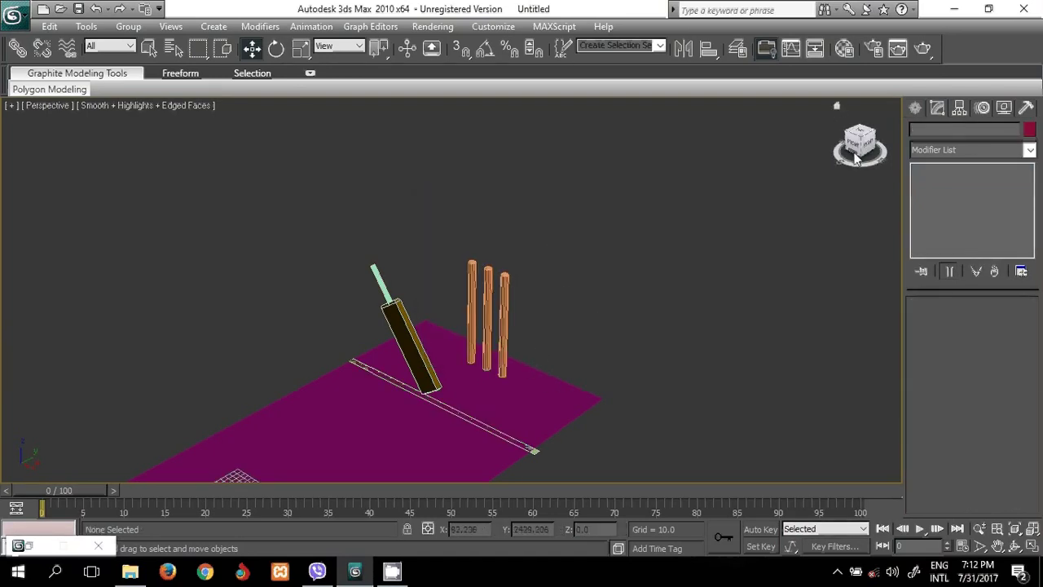
mouse_move(855, 146)
mouse_down()
mouse_move(834, 187)
mouse_move(890, 161)
mouse_move(834, 162)
mouse_up()
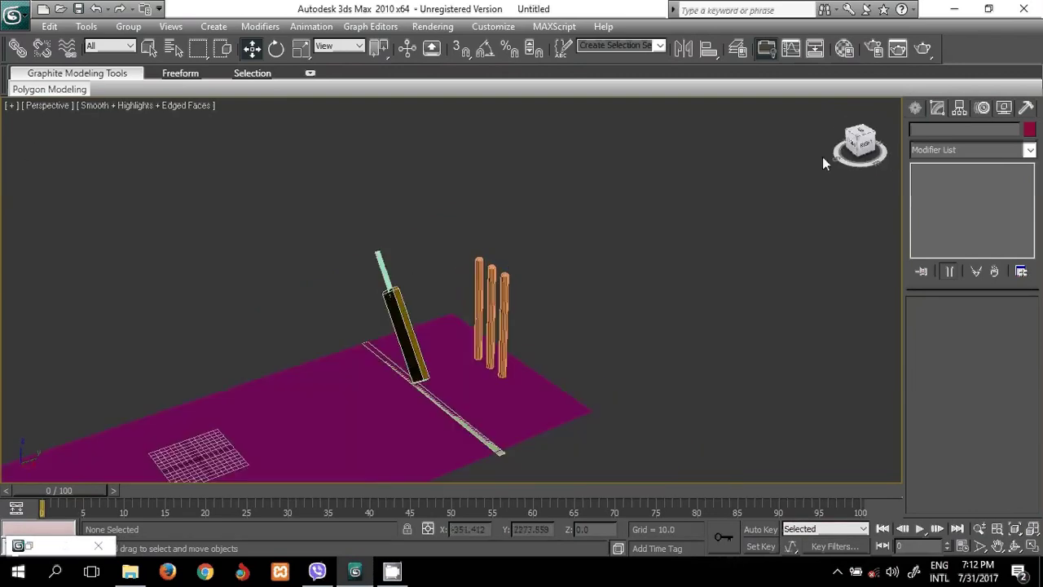
scroll(616, 265, down, 2)
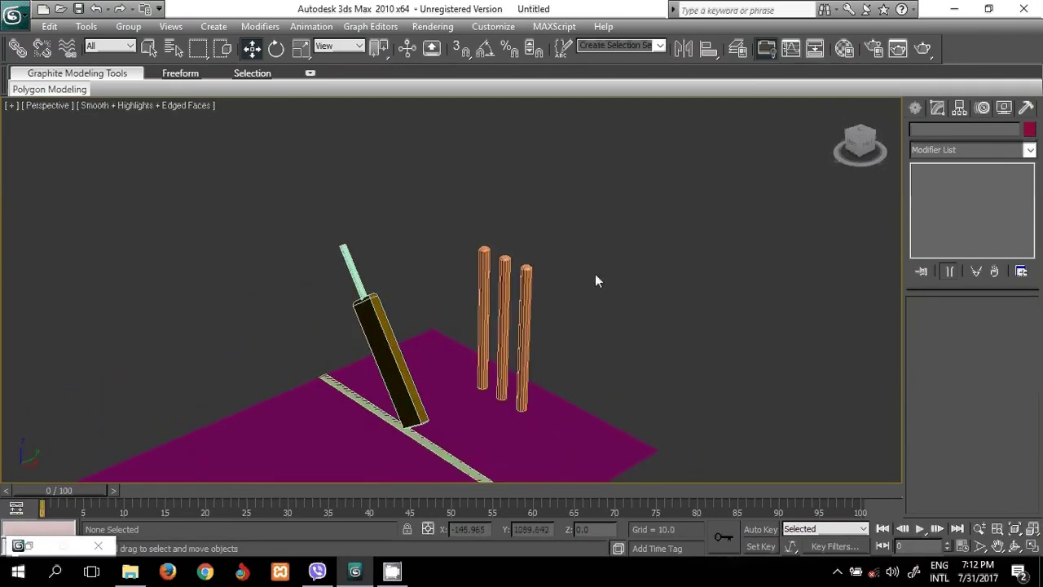
scroll(629, 253, down, 1)
scroll(630, 275, down, 2)
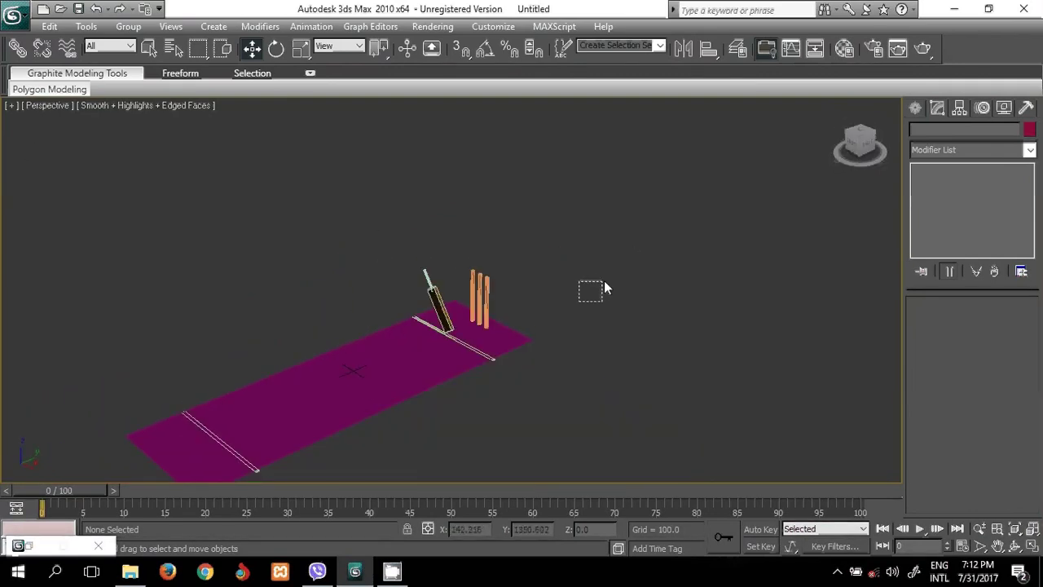
Select the three stumps and clone them along Y to the pitch's opposite crease
drag(524, 300, 463, 263)
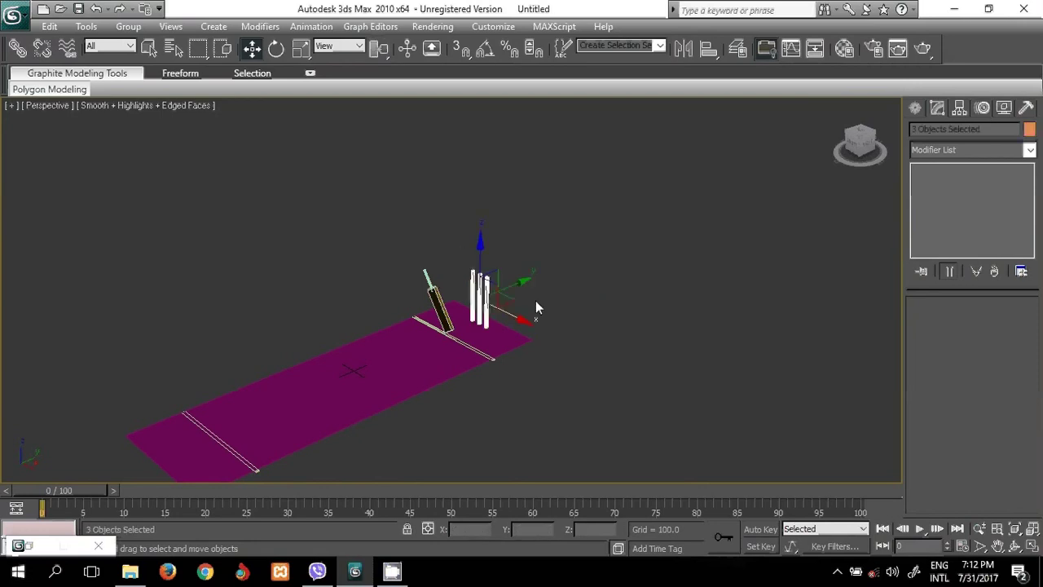
shift+drag(522, 283, 220, 401)
click(505, 350)
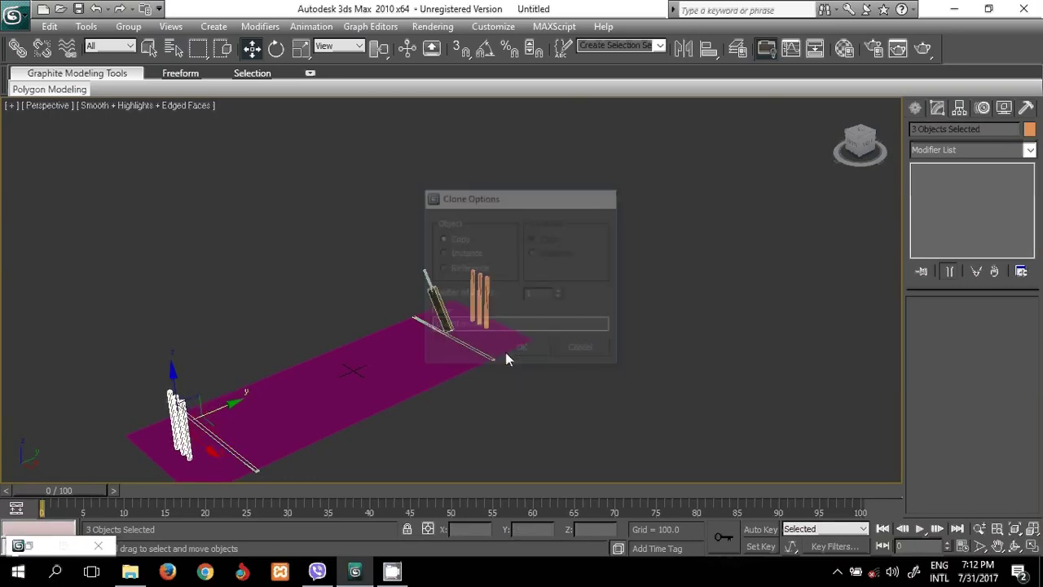
click(647, 351)
drag(854, 162, 876, 161)
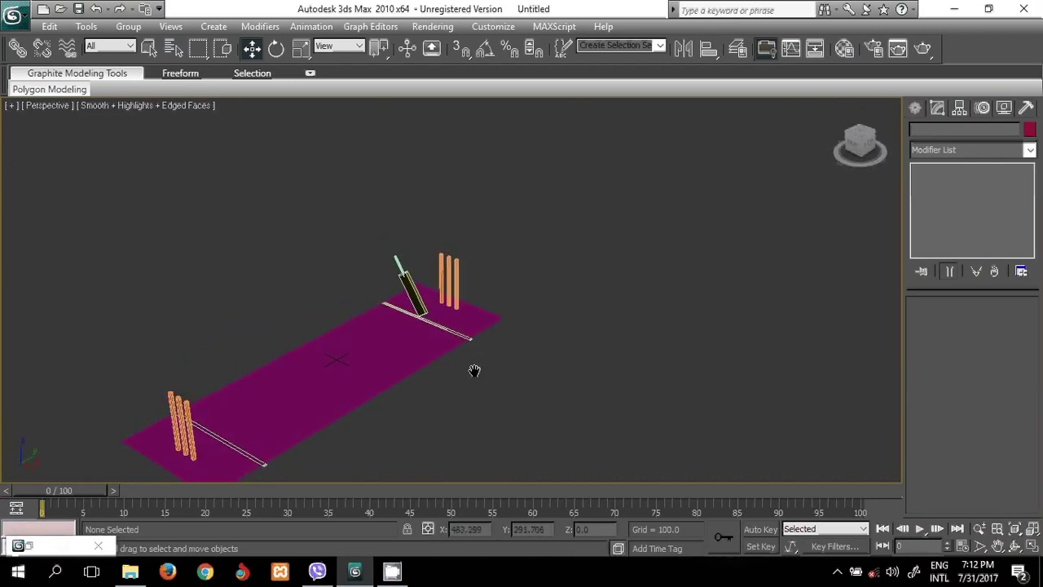
middle_drag(475, 368, 524, 336)
middle_drag(577, 238, 592, 260)
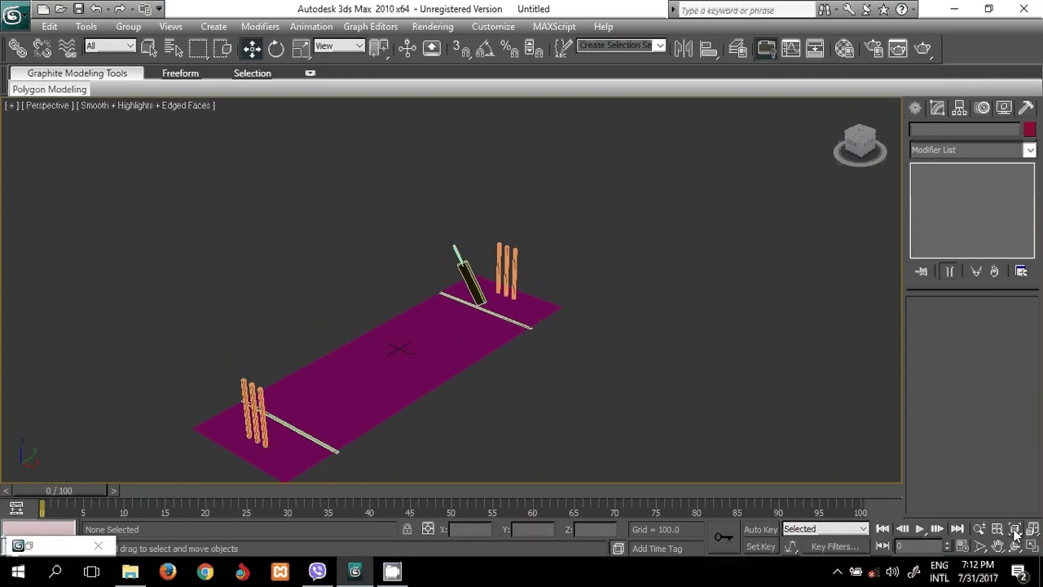
Switch to the four-viewport layout and frame the stump and bat in the Left view
click(1033, 546)
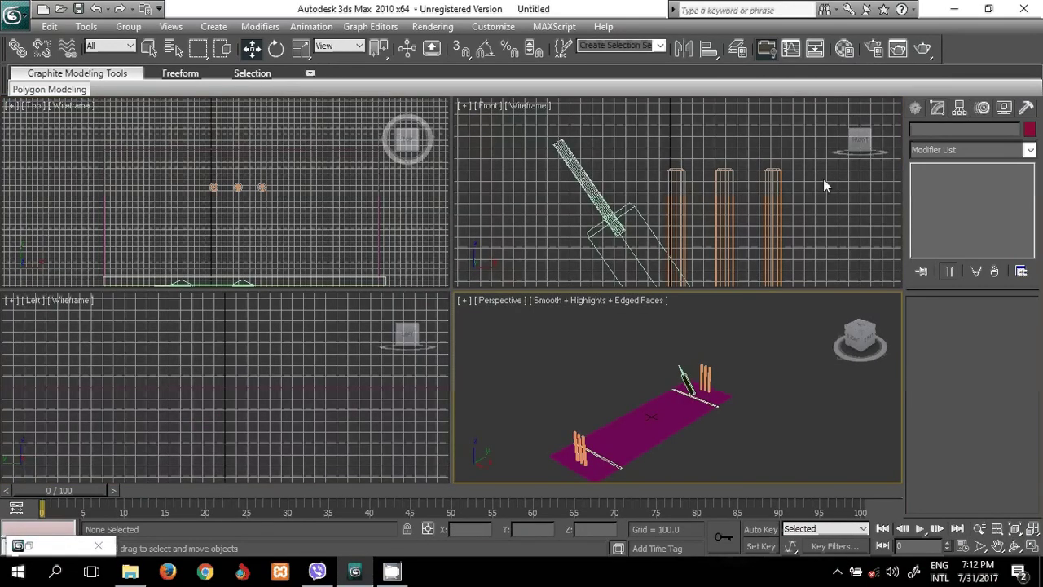
mouse_move(823, 178)
middle_down()
mouse_move(736, 188)
mouse_move(751, 184)
middle_up()
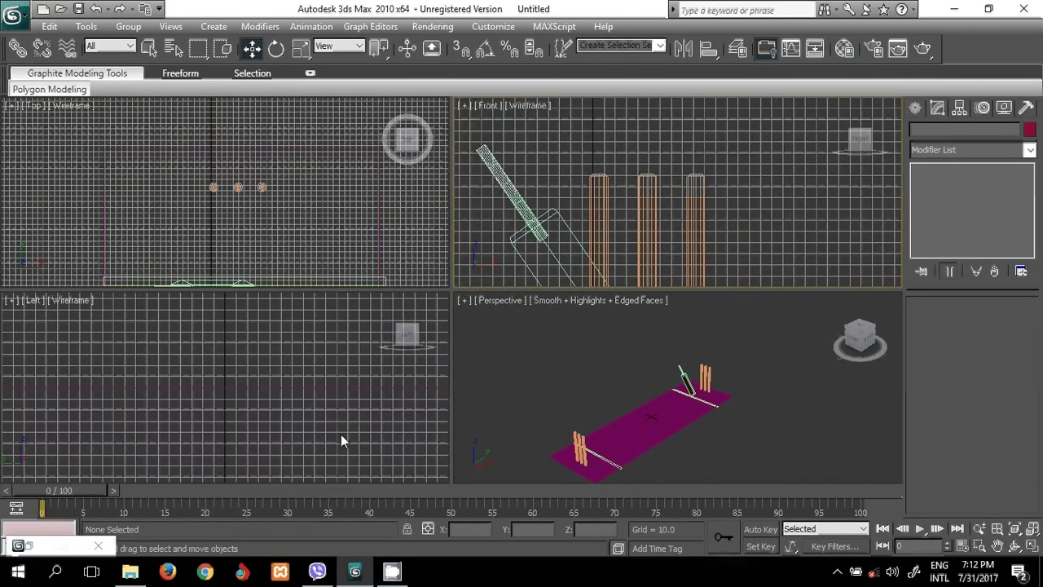
middle_drag(341, 435, 185, 422)
scroll(185, 423, down, 3)
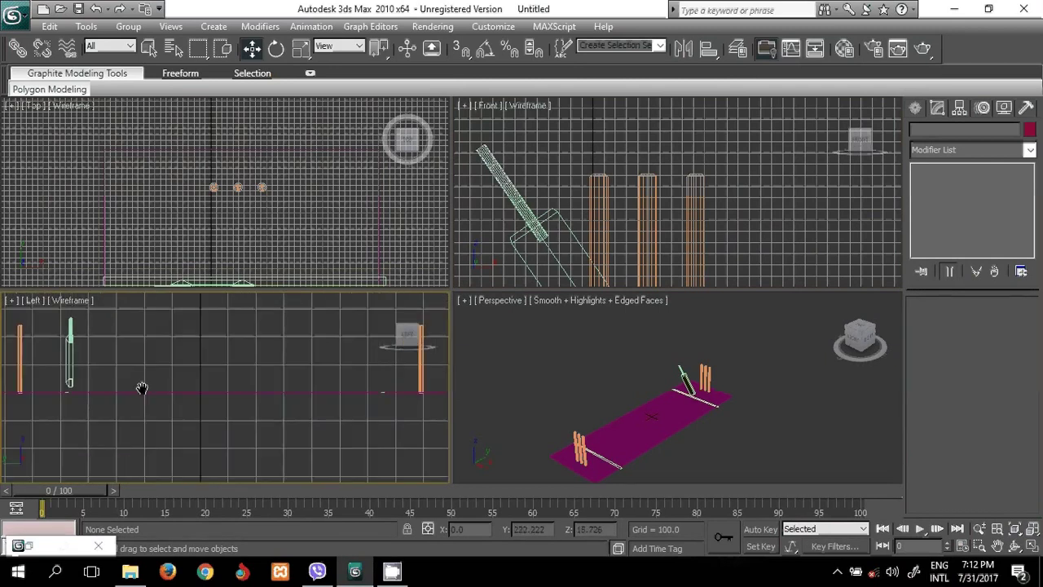
middle_drag(119, 388, 157, 401)
scroll(140, 359, up, 2)
middle_drag(140, 358, 263, 412)
scroll(262, 412, up, 2)
scroll(262, 411, up, 1)
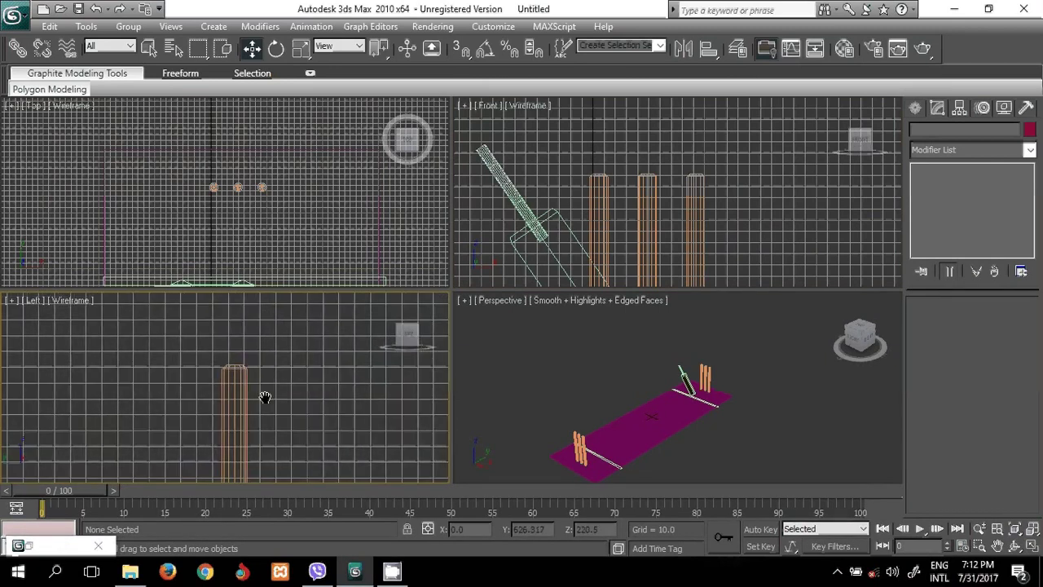
scroll(263, 396, up, 2)
Draw a ChamferCyl atop the stump with radius 10.811 and fillet 10.811
click(922, 108)
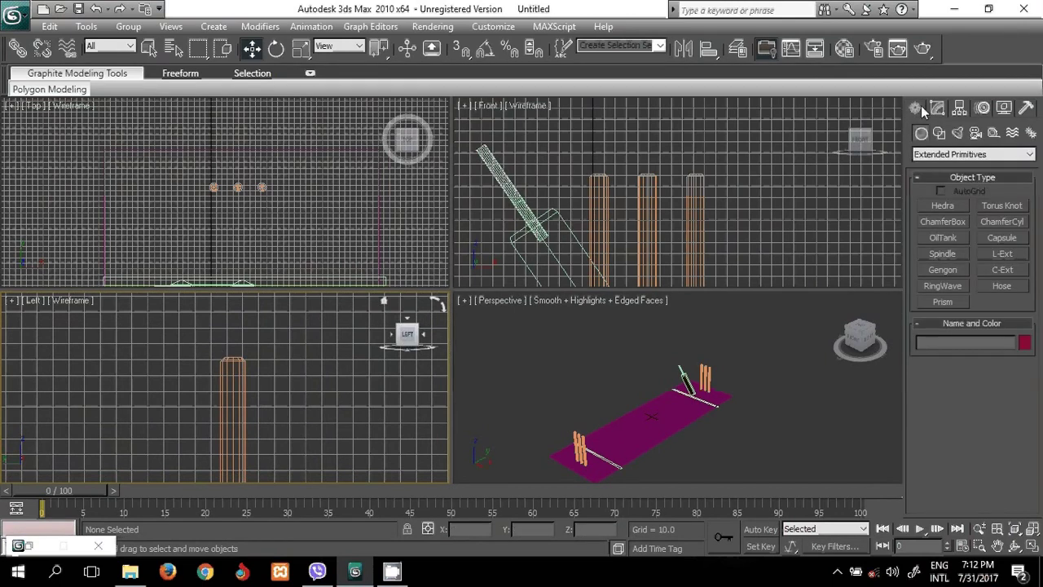
click(955, 226)
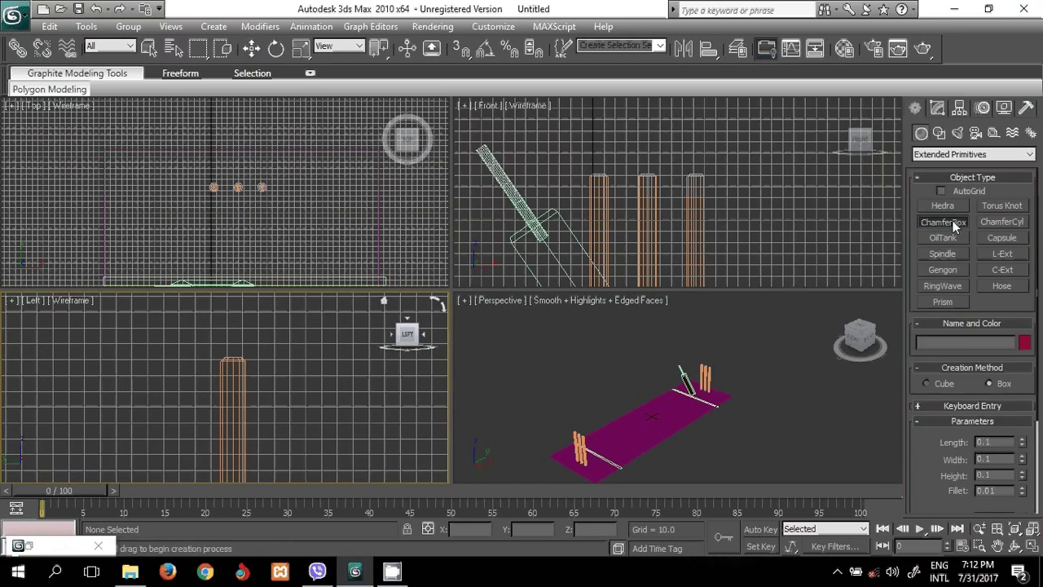
click(1000, 222)
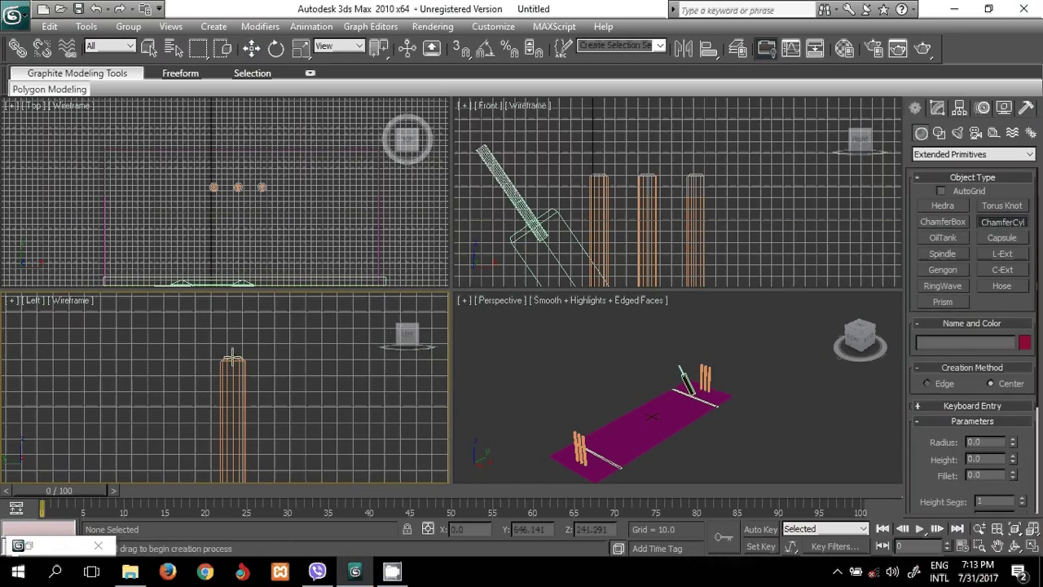
mouse_move(232, 359)
mouse_down()
mouse_move(247, 362)
mouse_move(237, 370)
mouse_up()
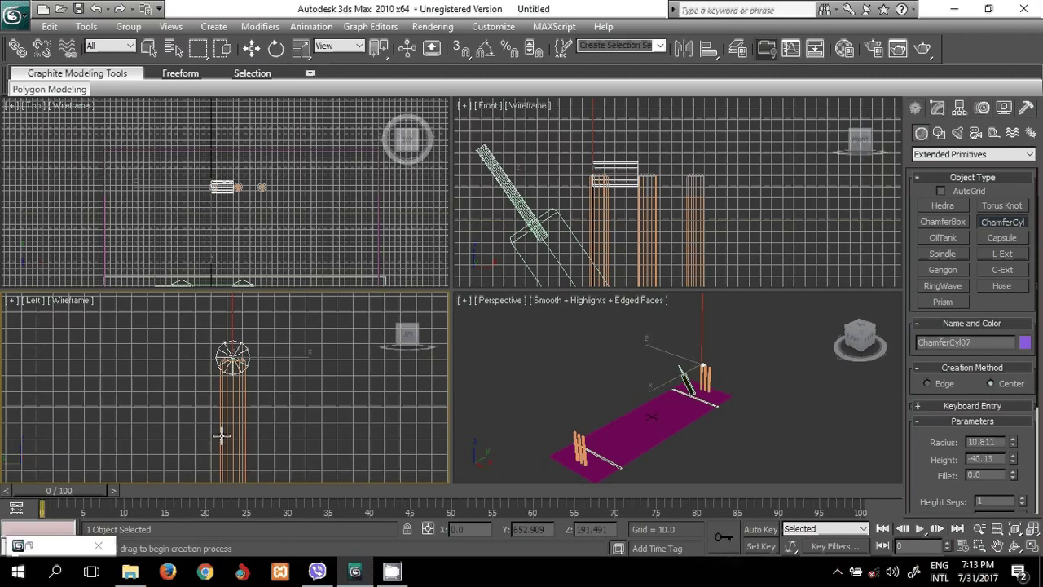
click(293, 356)
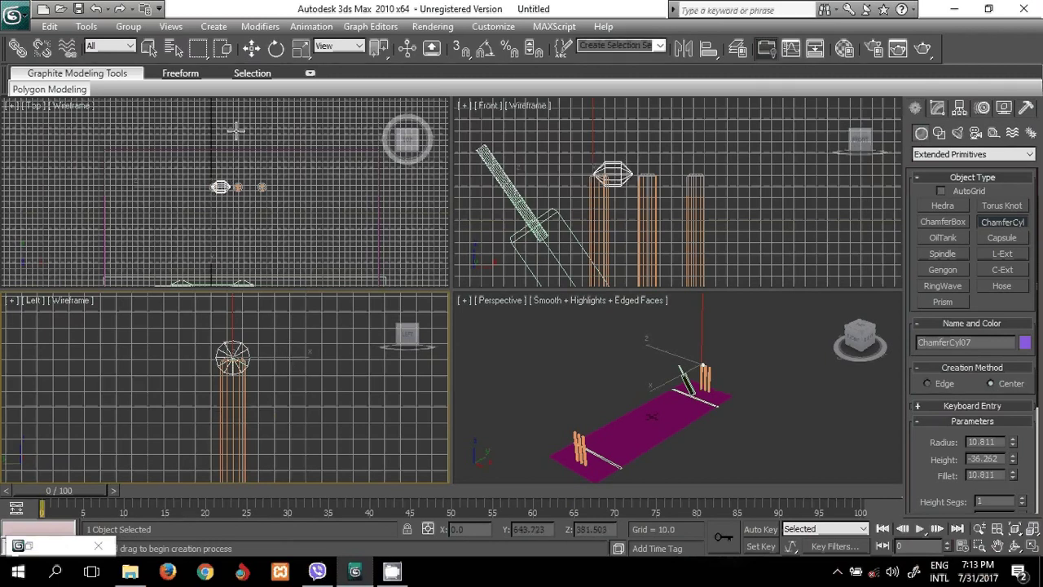
click(252, 49)
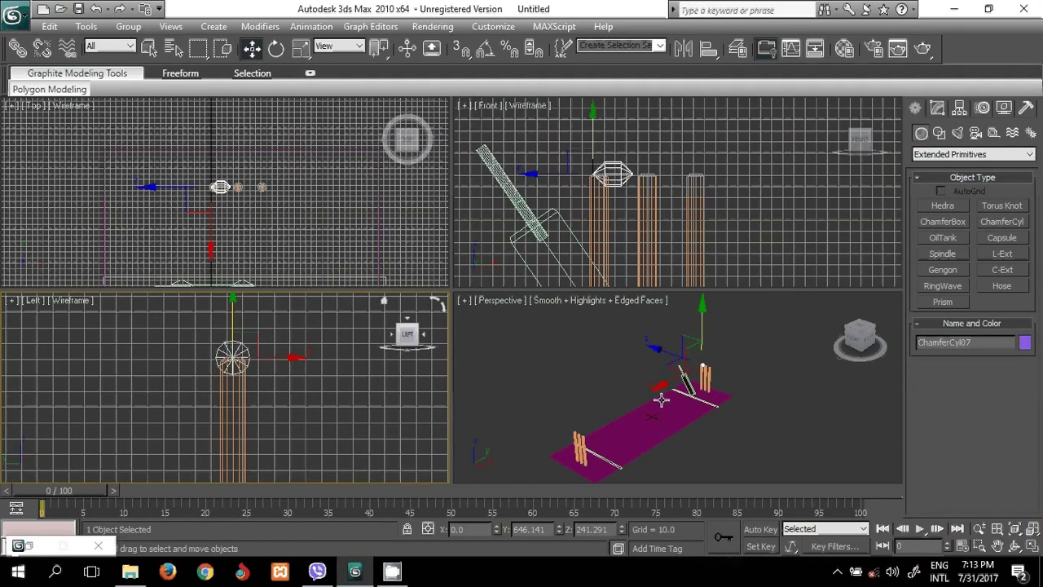
Frame the new bail in all views, then maximize Perspective with the bail selected
key(z)
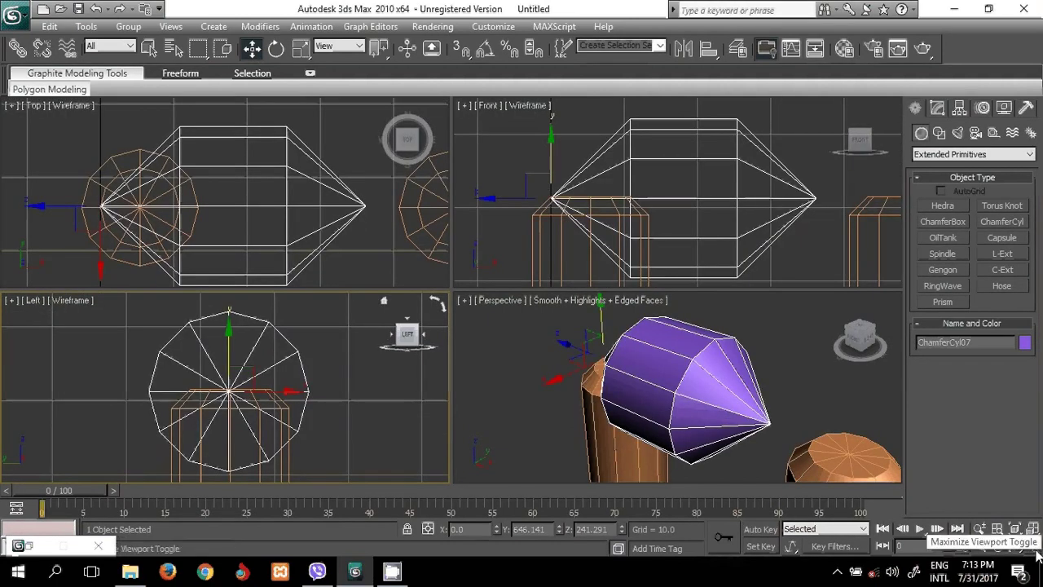
right_click(797, 428)
click(794, 406)
click(1030, 547)
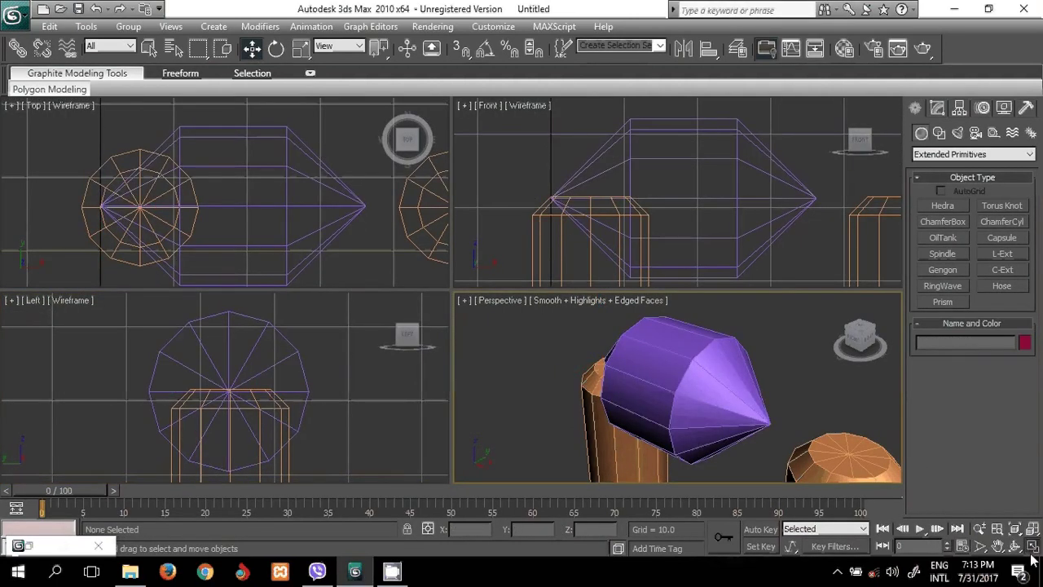
click(442, 303)
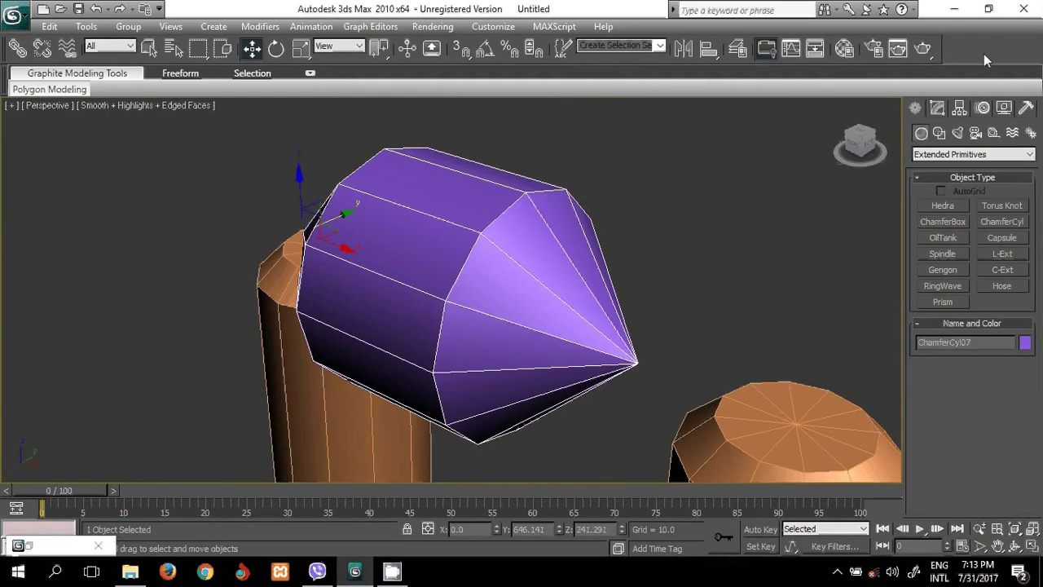
Set the bail's fillet to 2.162 and height to -34.086, resting it across the stumps
click(937, 108)
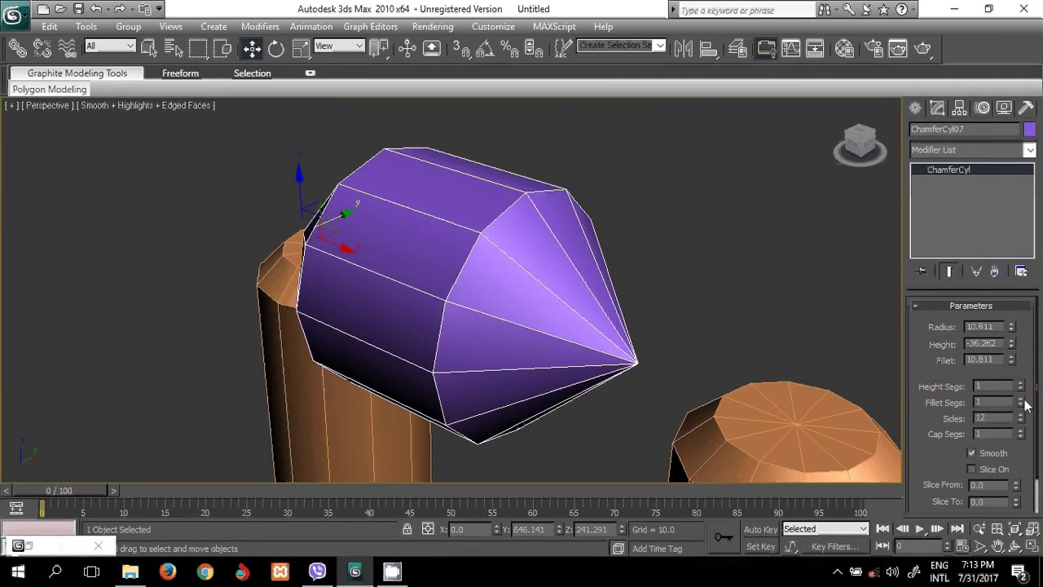
drag(1011, 360, 1010, 418)
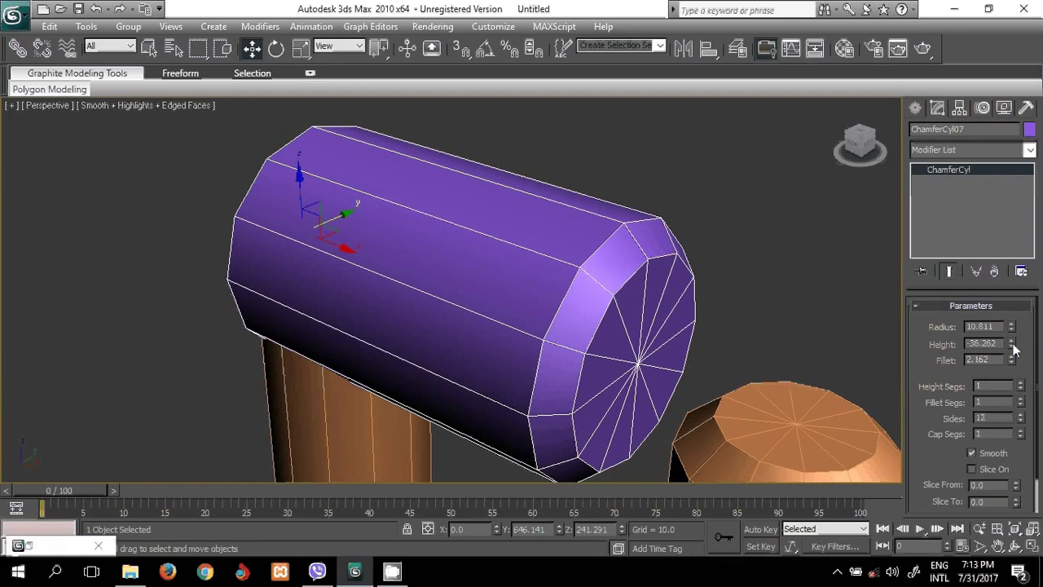
mouse_move(1013, 345)
mouse_down()
mouse_move(1006, 319)
mouse_move(1015, 337)
mouse_up()
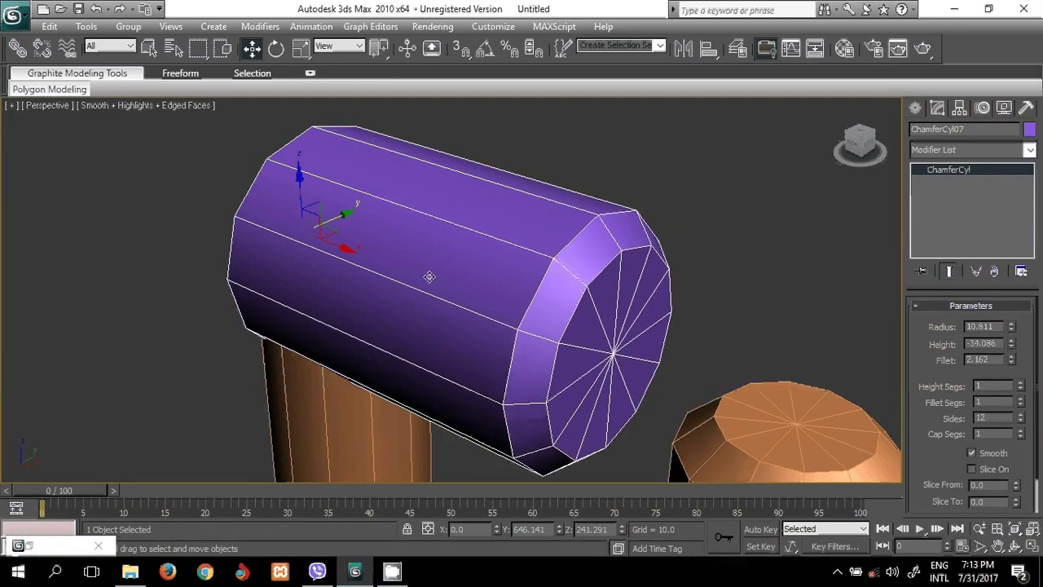
mouse_move(348, 217)
mouse_down()
mouse_move(405, 210)
mouse_move(485, 244)
mouse_move(485, 219)
mouse_move(425, 244)
mouse_up()
scroll(763, 217, down, 3)
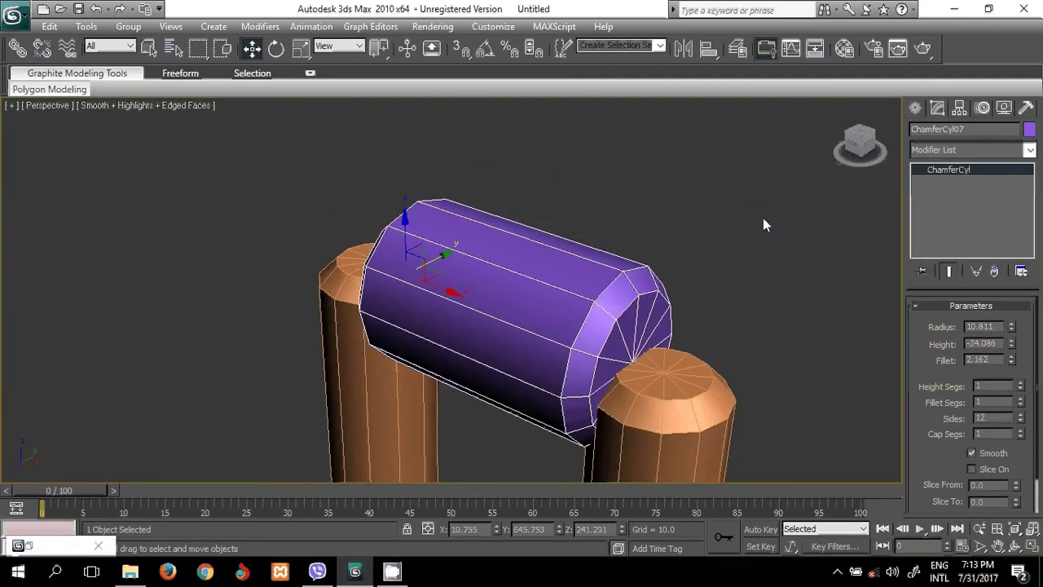
scroll(746, 222, down, 2)
middle_drag(739, 224, 739, 184)
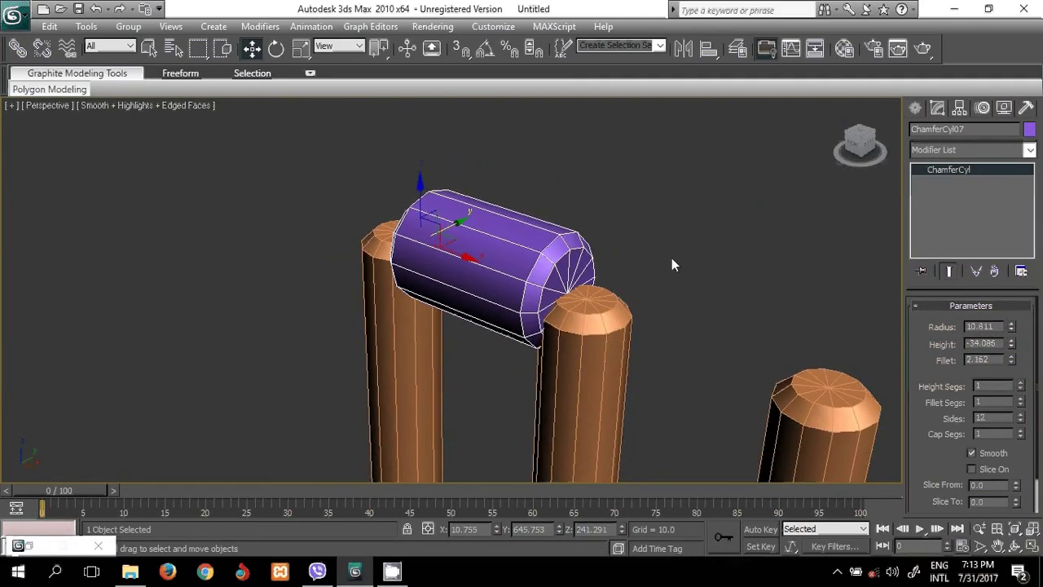
Convert the bail to an Editable Poly, scale it to about 92%, and enter Polygon mode
right_click(570, 271)
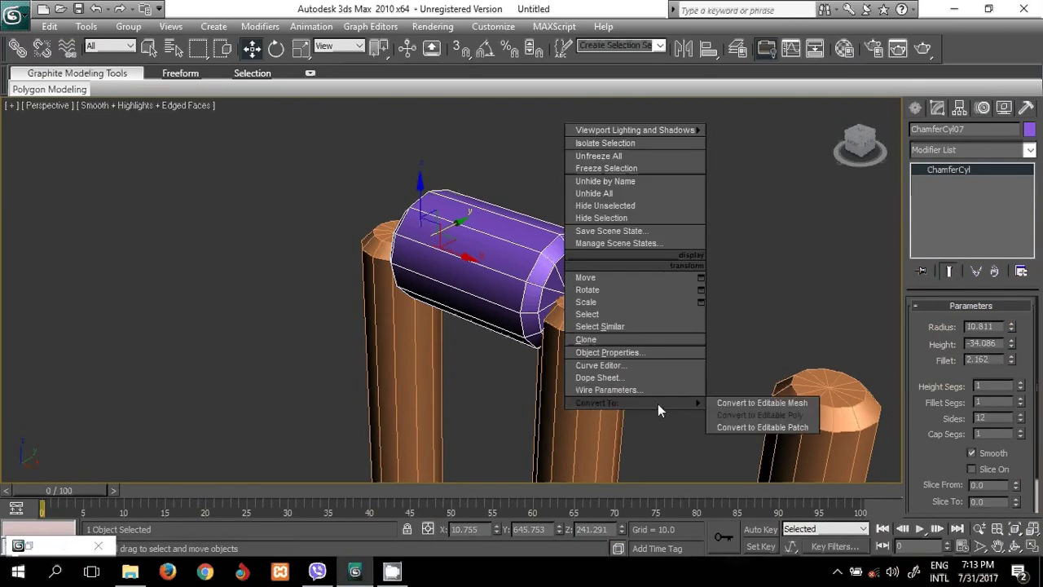
click(731, 419)
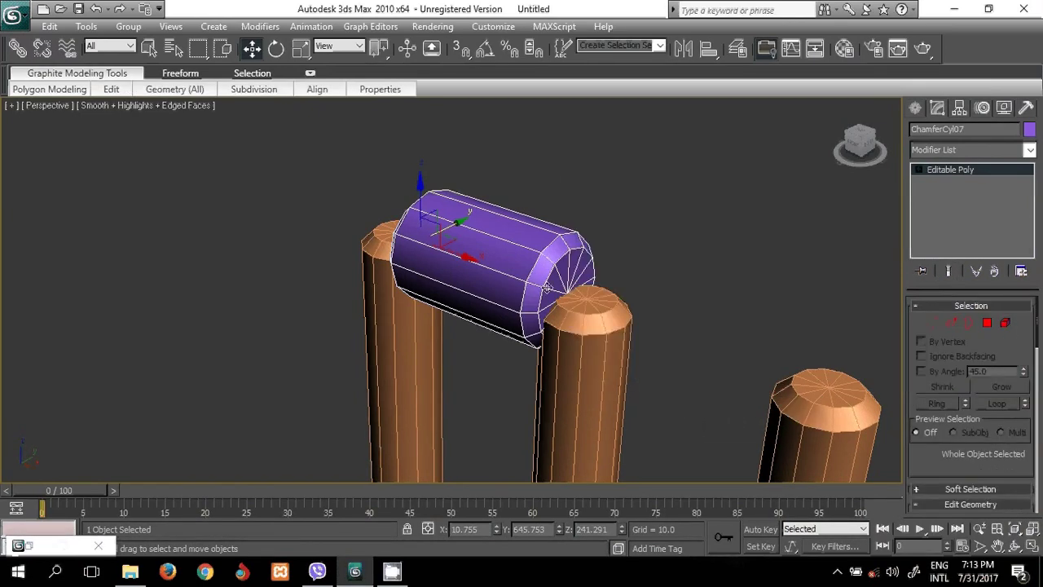
click(301, 48)
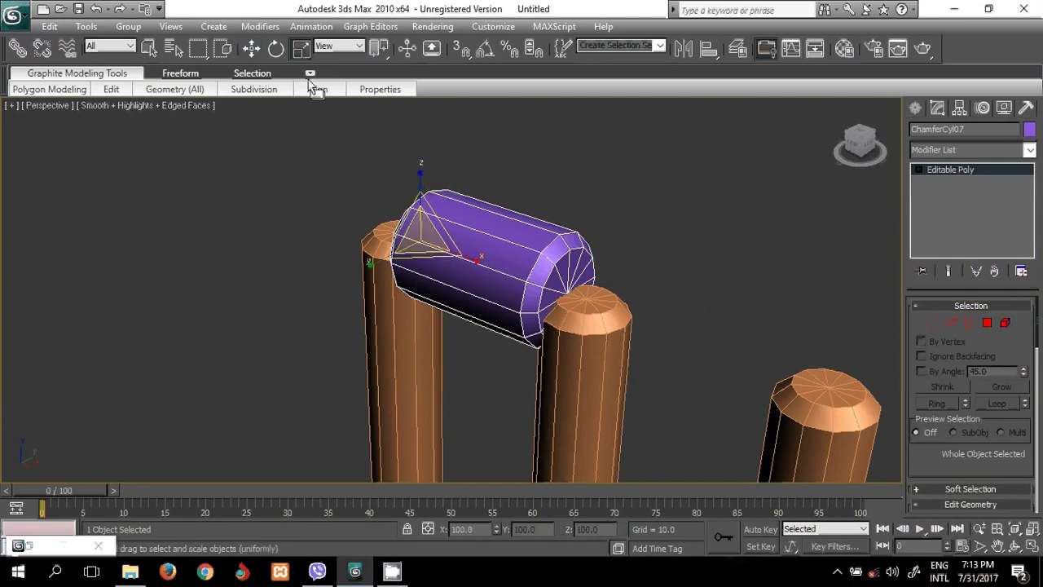
drag(426, 236, 425, 251)
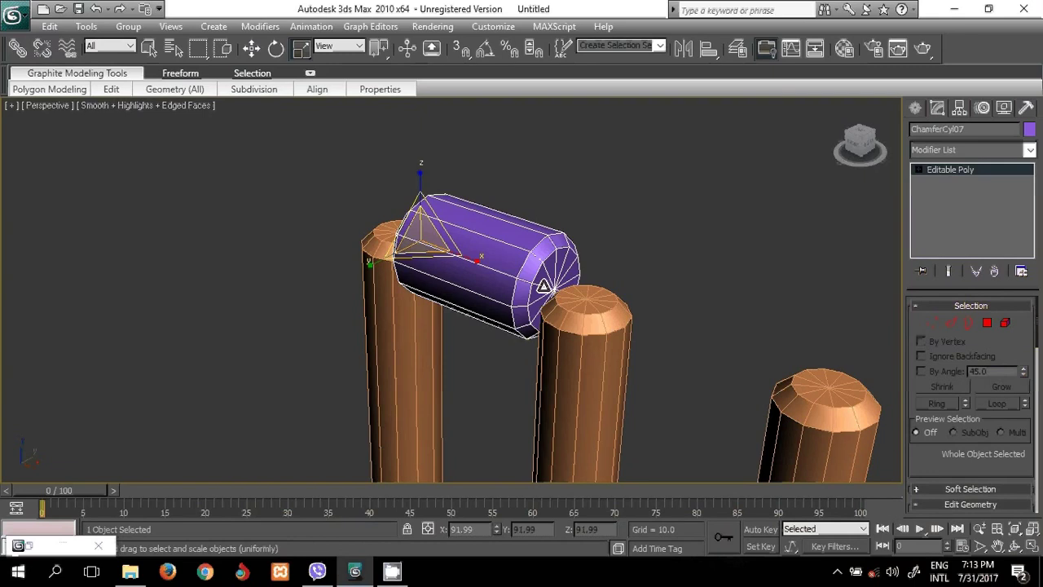
click(991, 324)
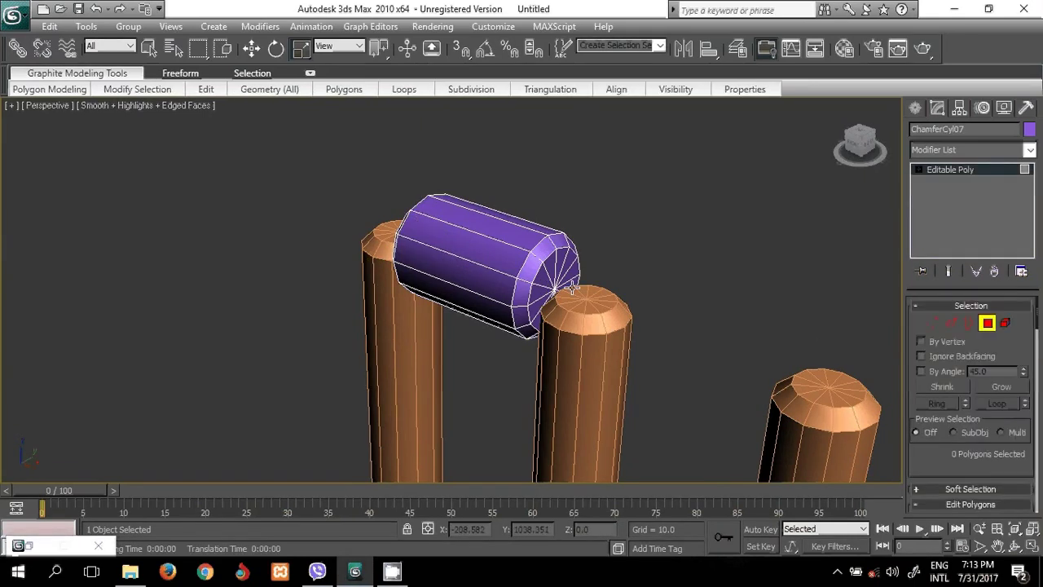
Select the first end cap's polygons, hide all other objects, and delete that cap
middle_drag(572, 285, 531, 263)
click(514, 259)
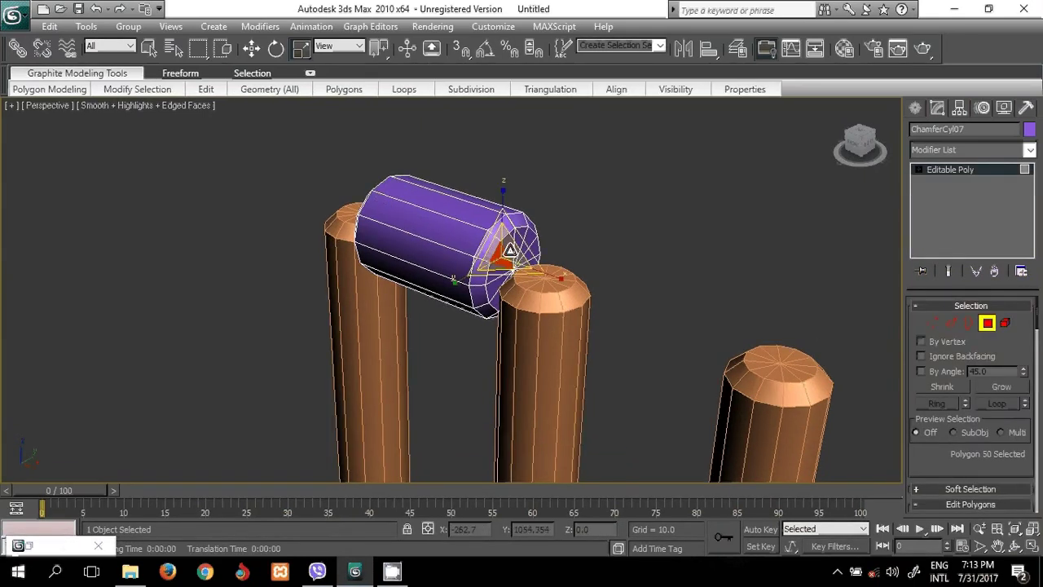
ctrl+click(509, 242)
ctrl+click(526, 245)
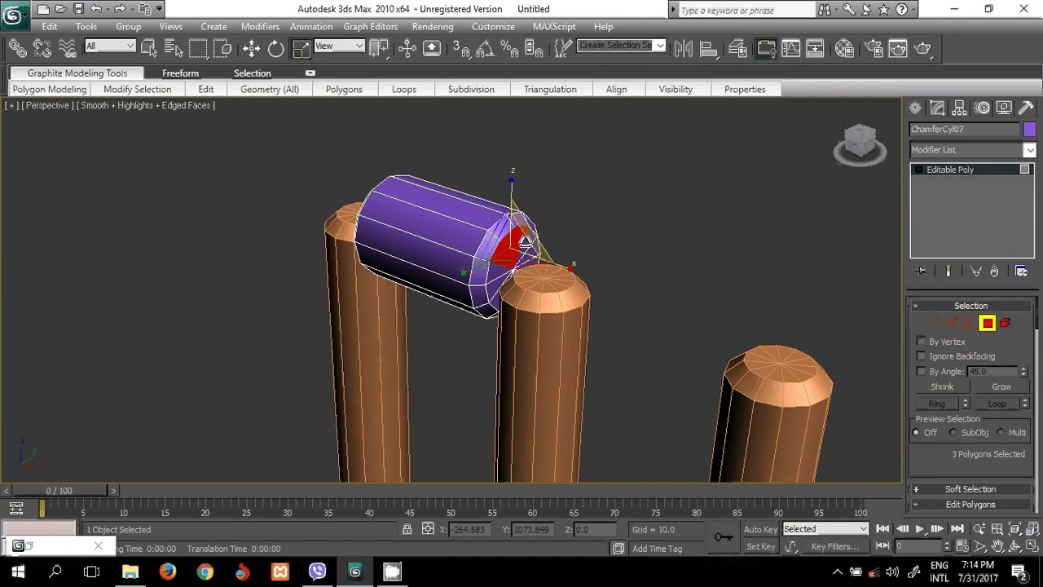
ctrl+click(530, 248)
ctrl+click(526, 252)
ctrl+click(497, 278)
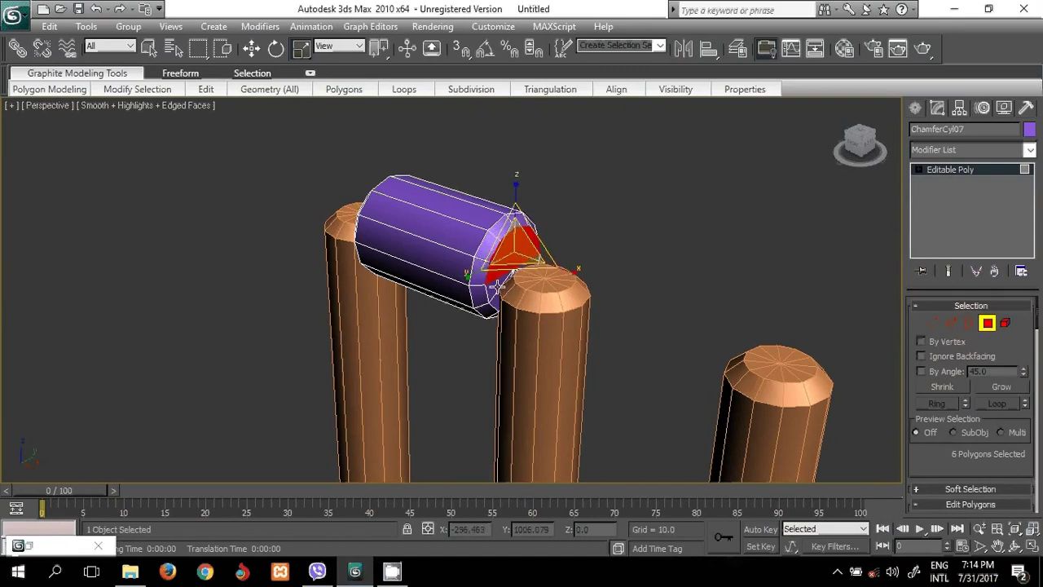
ctrl+click(492, 292)
ctrl+click(497, 303)
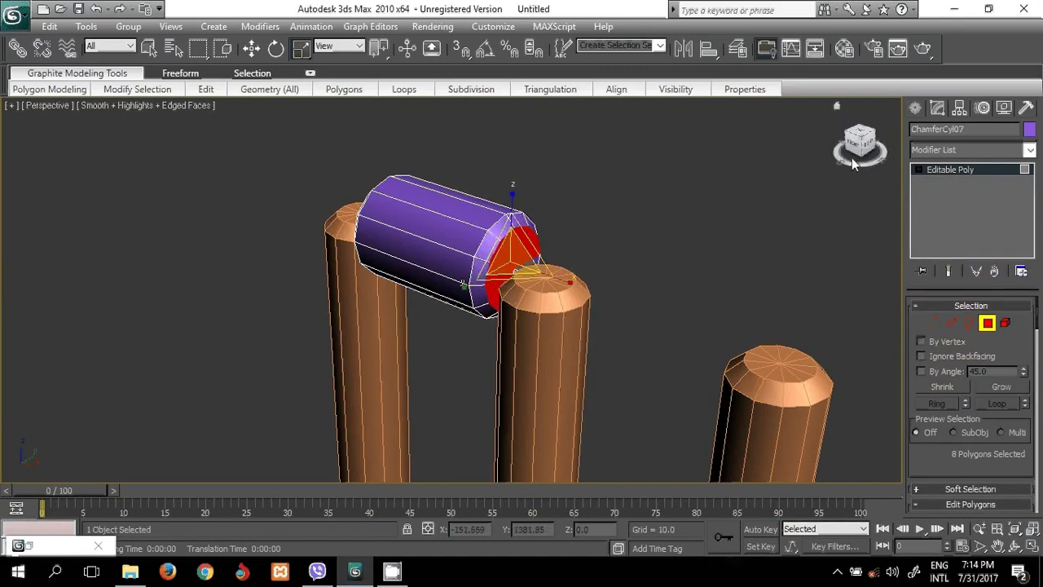
drag(852, 157, 723, 135)
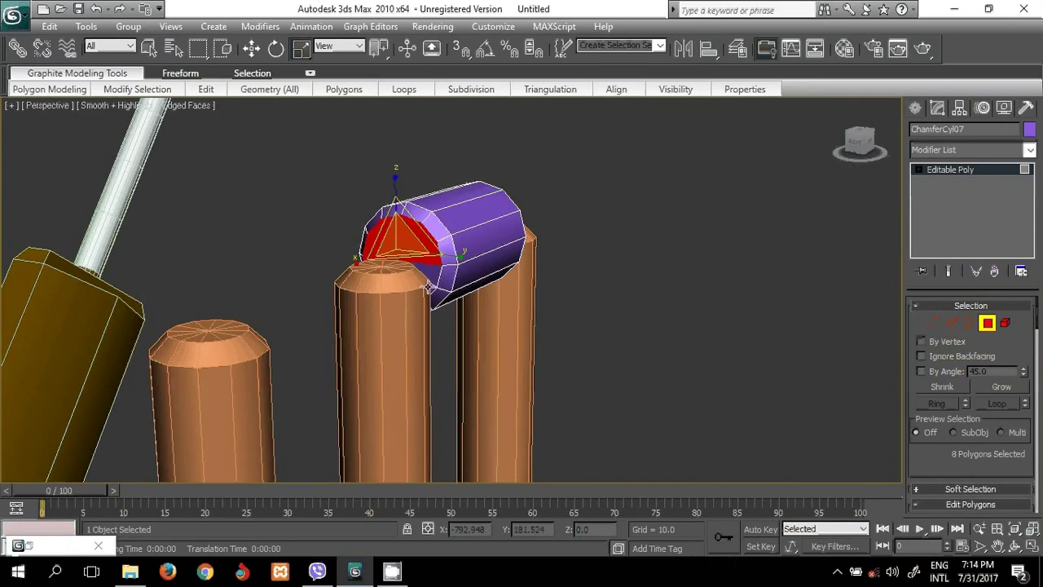
ctrl+click(429, 273)
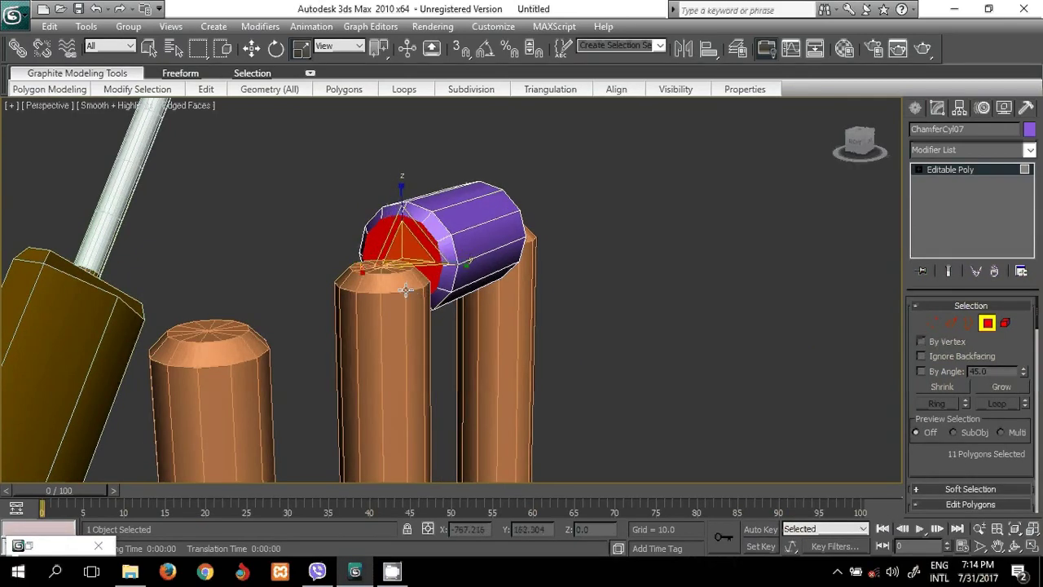
ctrl+click(385, 281)
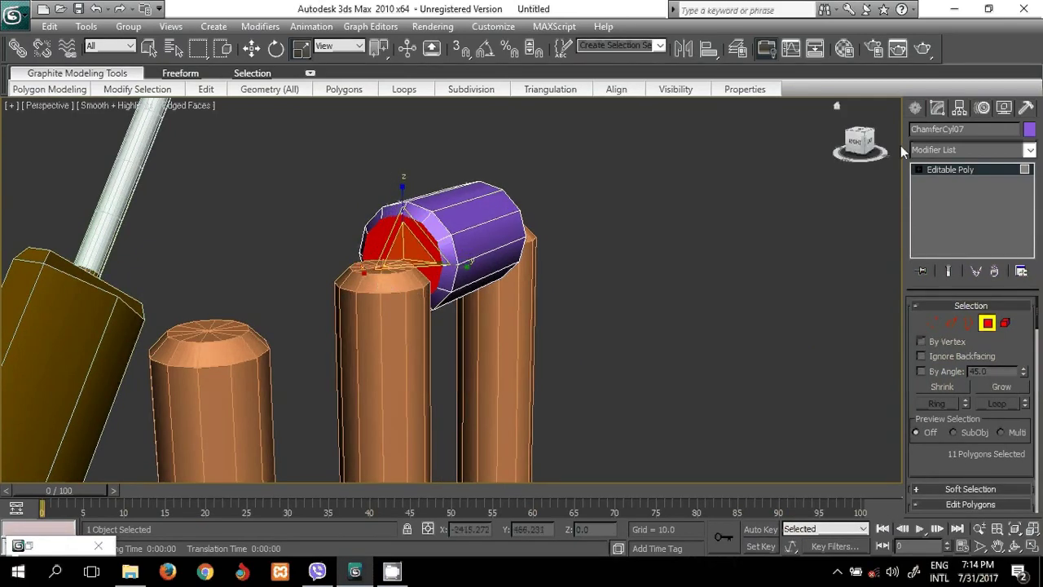
mouse_move(859, 141)
mouse_down()
mouse_move(101, 156)
mouse_move(101, 145)
mouse_up()
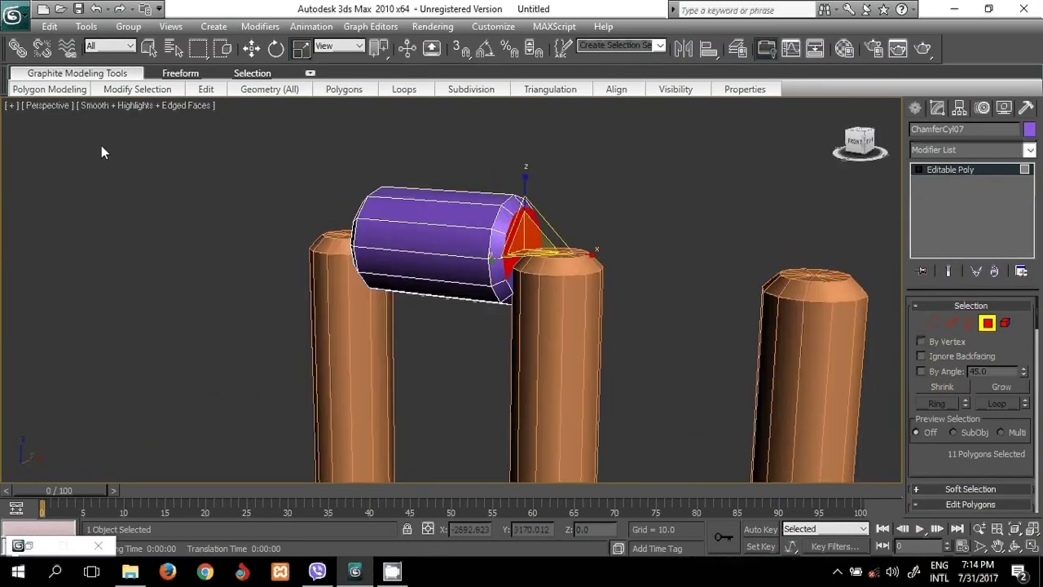
right_click(474, 236)
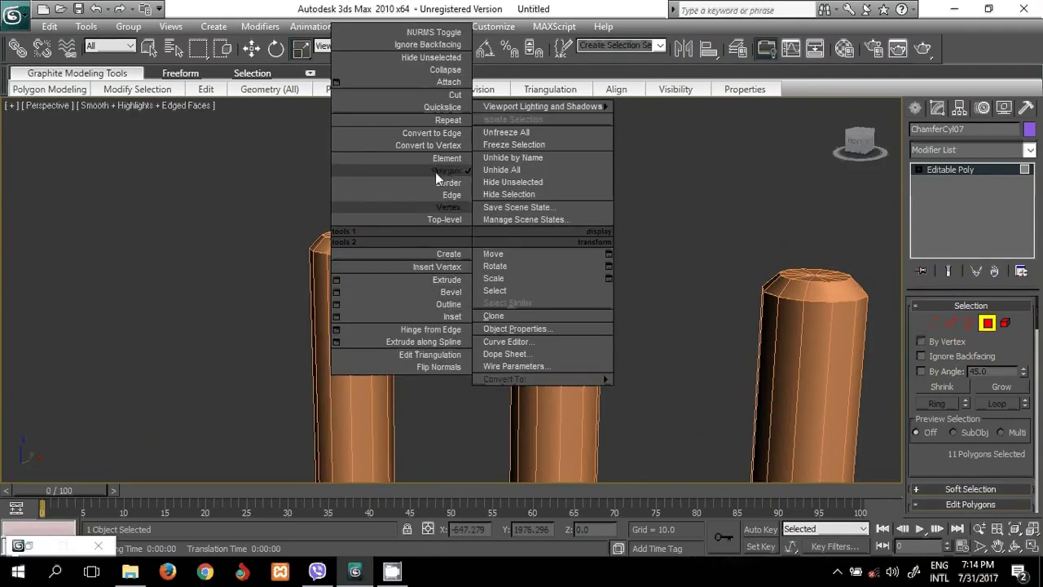
click(510, 186)
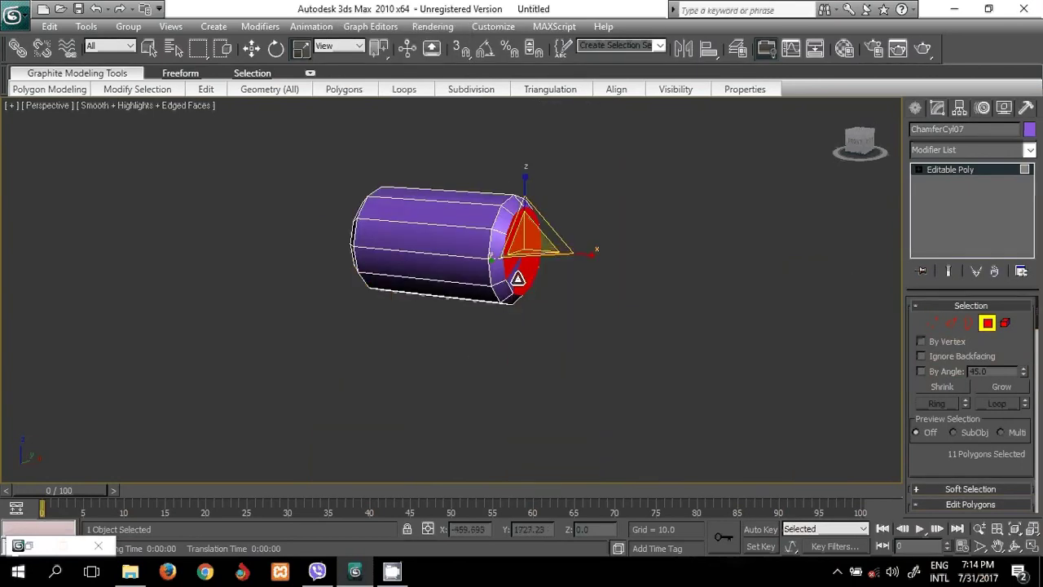
ctrl+click(509, 277)
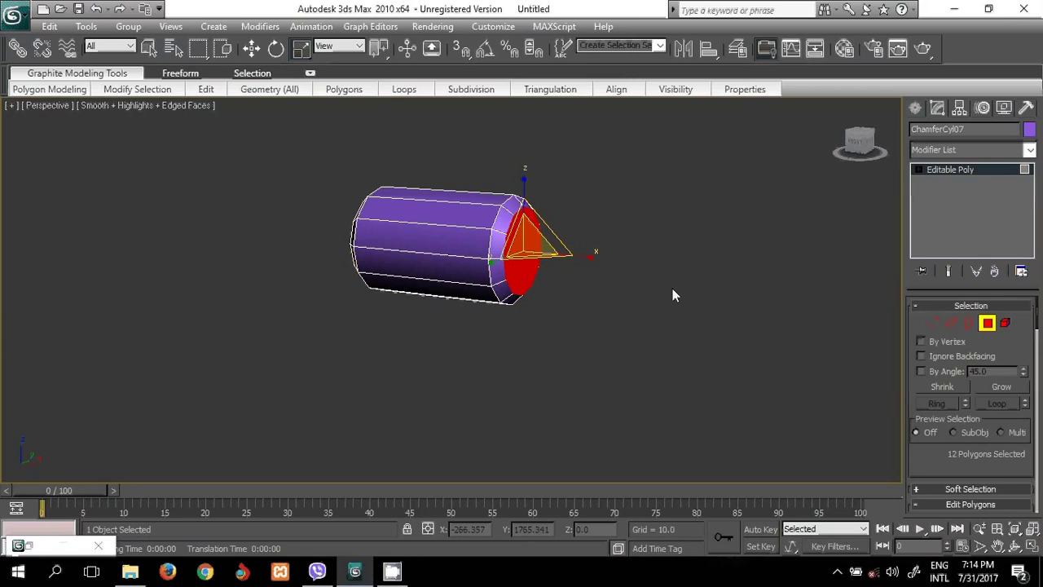
key(Delete)
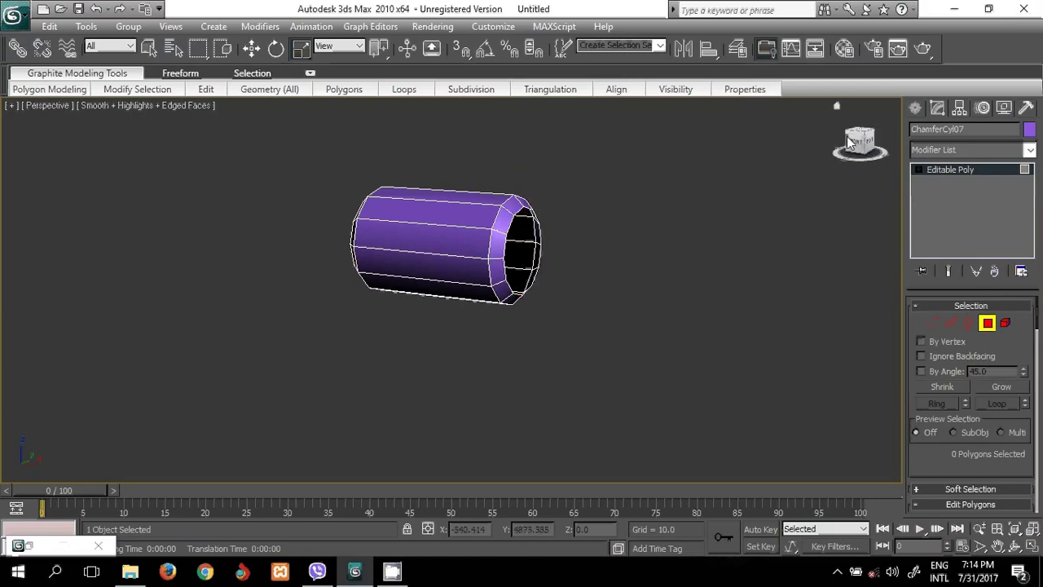
Select and delete all polygons of the bail's other end cap
mouse_move(854, 147)
mouse_down()
mouse_move(830, 165)
mouse_move(752, 171)
mouse_move(757, 139)
mouse_move(47, 159)
mouse_up()
click(396, 278)
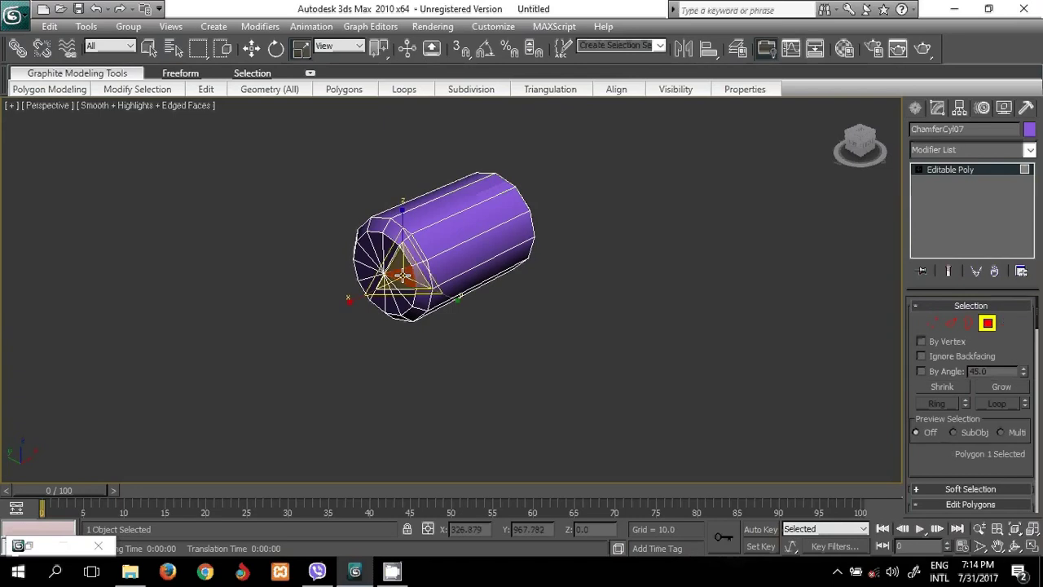
ctrl+click(404, 277)
ctrl+click(408, 298)
ctrl+click(395, 301)
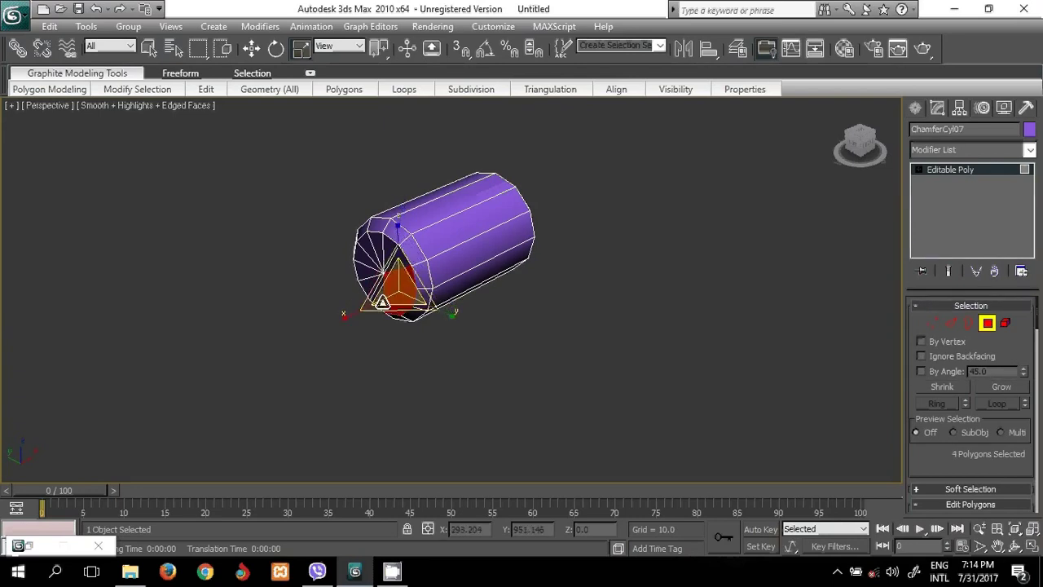
ctrl+click(392, 297)
ctrl+click(365, 281)
ctrl+click(360, 265)
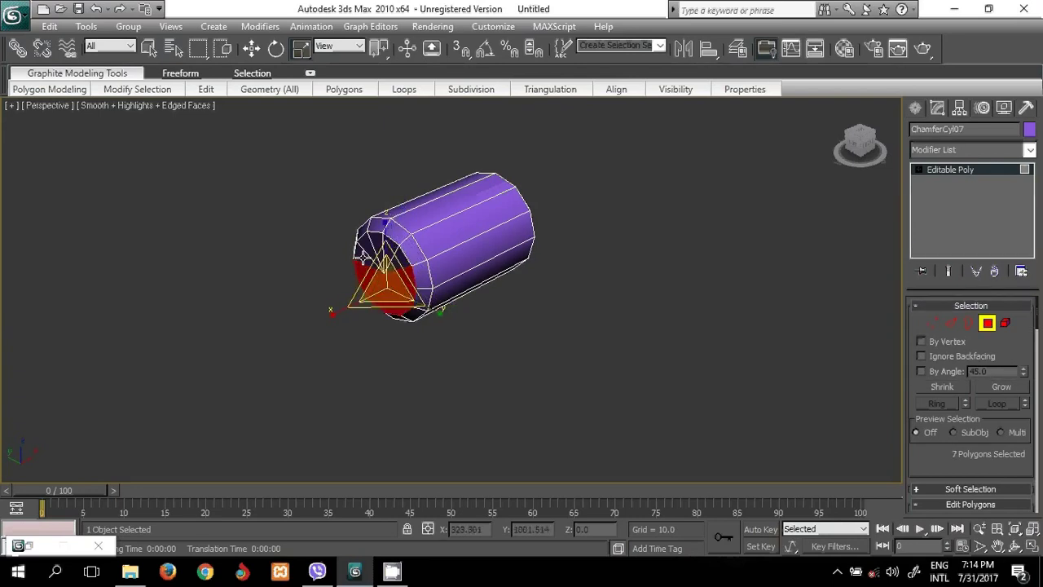
ctrl+click(366, 248)
ctrl+click(376, 232)
ctrl+click(389, 230)
ctrl+click(400, 244)
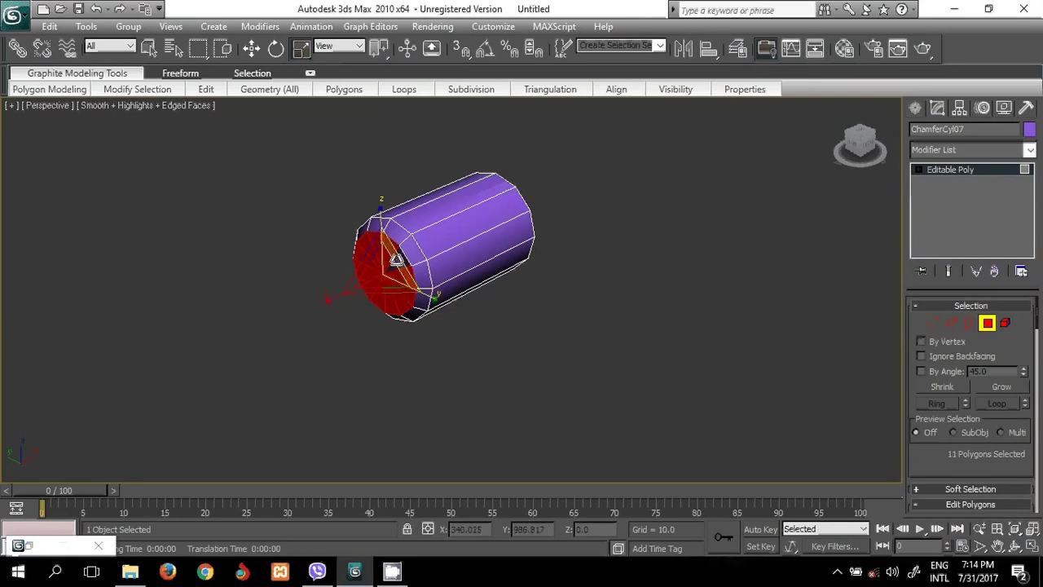
ctrl+click(399, 261)
key(Delete)
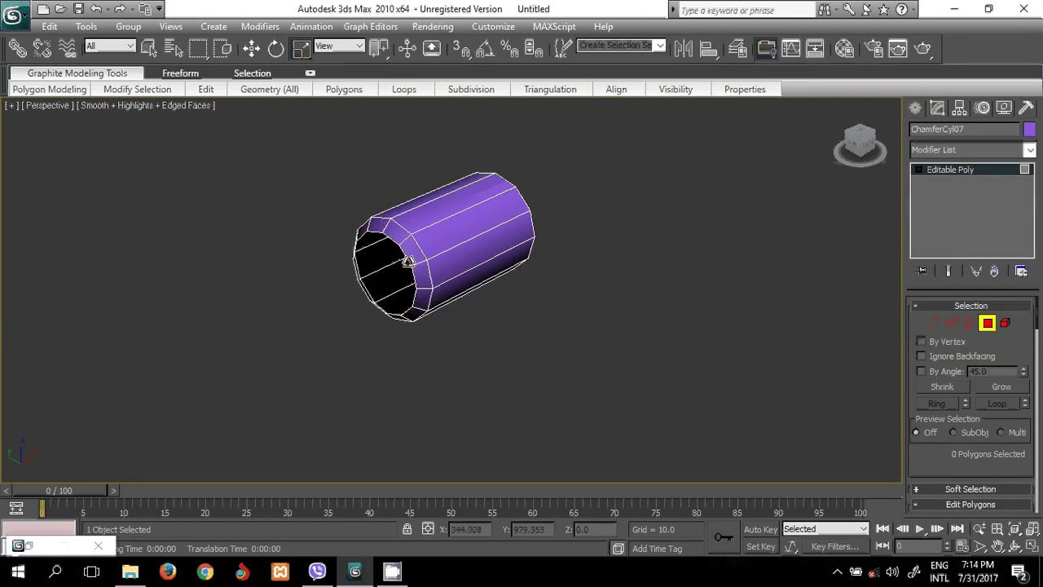
drag(1040, 326, 1038, 416)
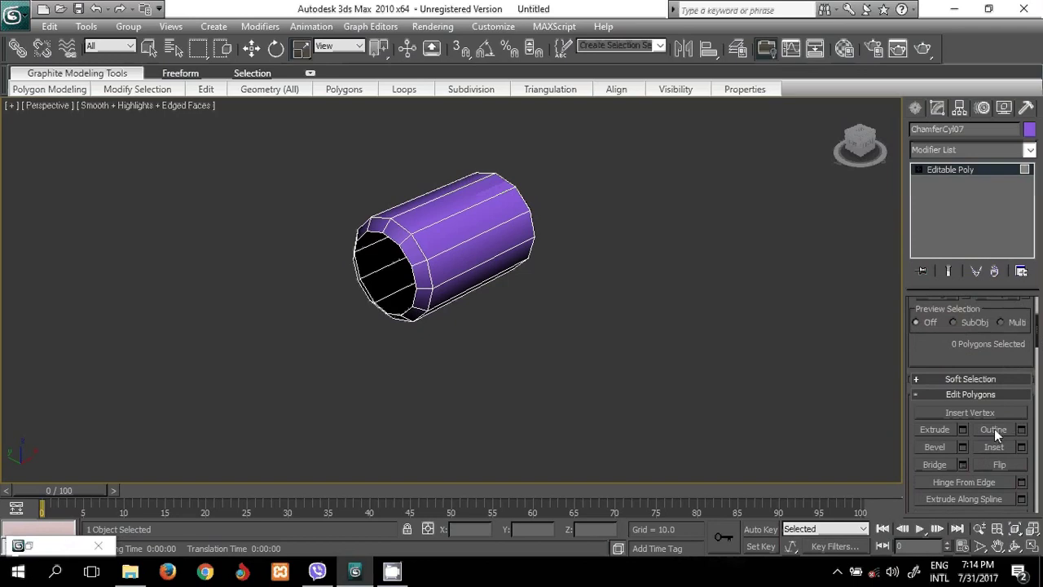
mouse_move(1039, 330)
mouse_down()
mouse_move(1038, 394)
mouse_move(1038, 310)
mouse_up()
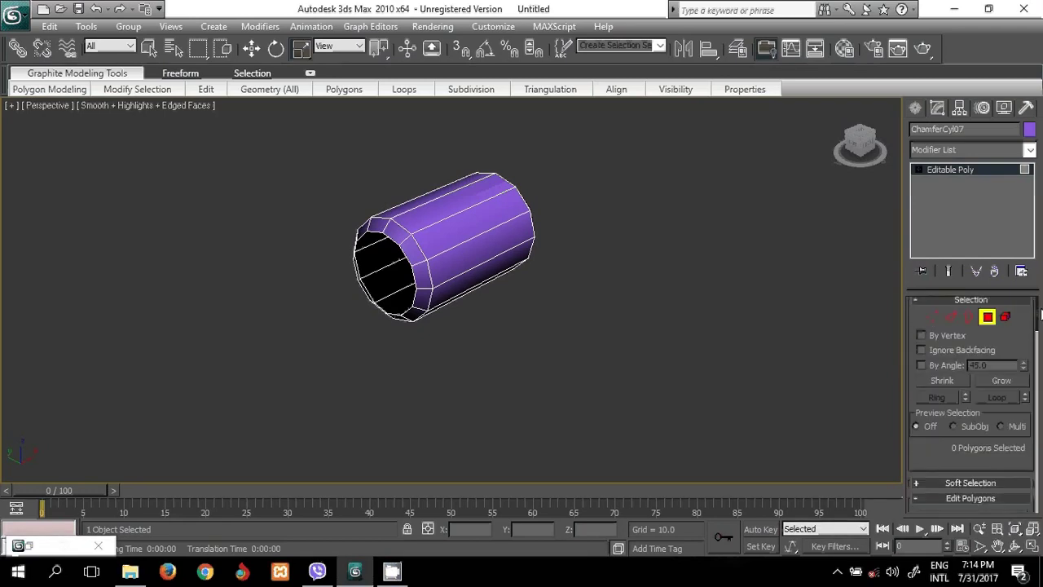
In Border mode, cap each of the bail's two open ends with a flat face
click(968, 324)
drag(1039, 325, 1040, 369)
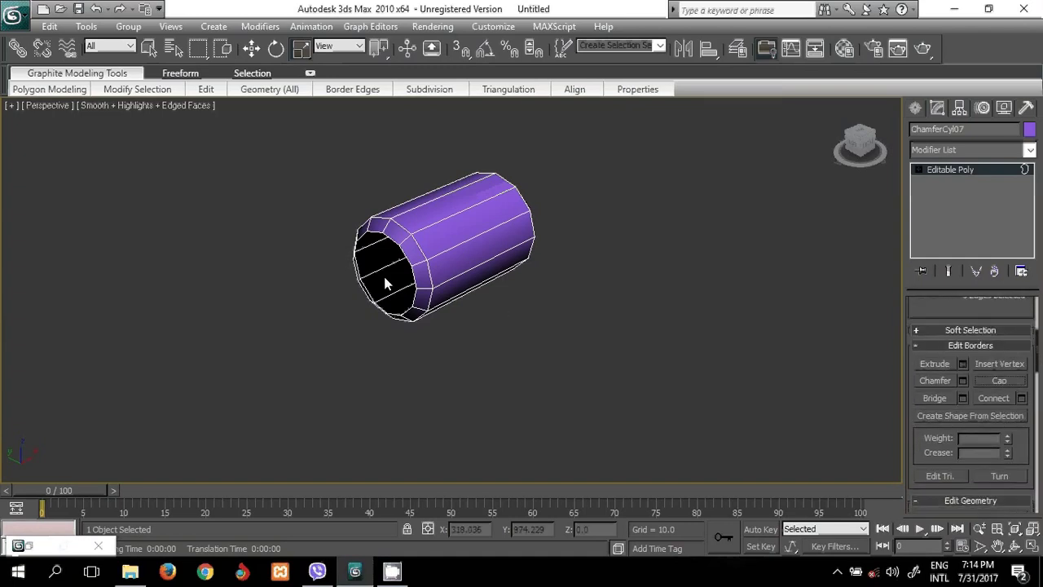
click(405, 281)
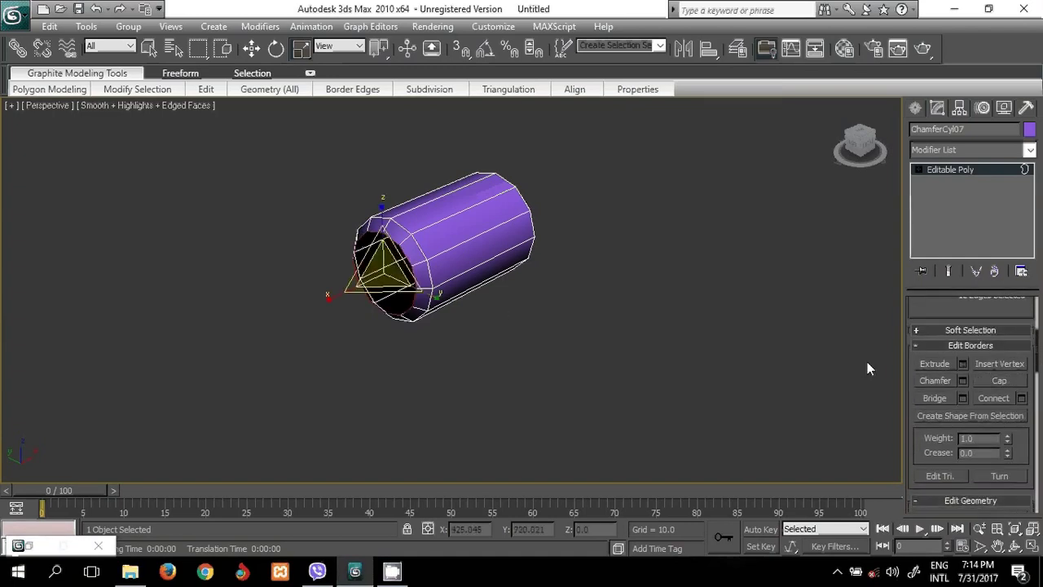
click(1007, 385)
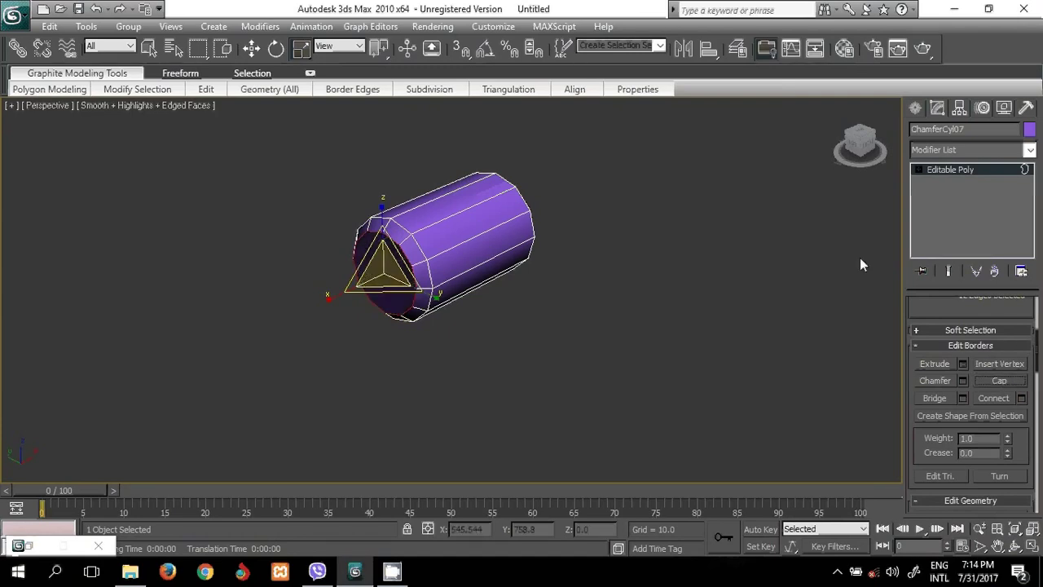
drag(860, 145, 672, 155)
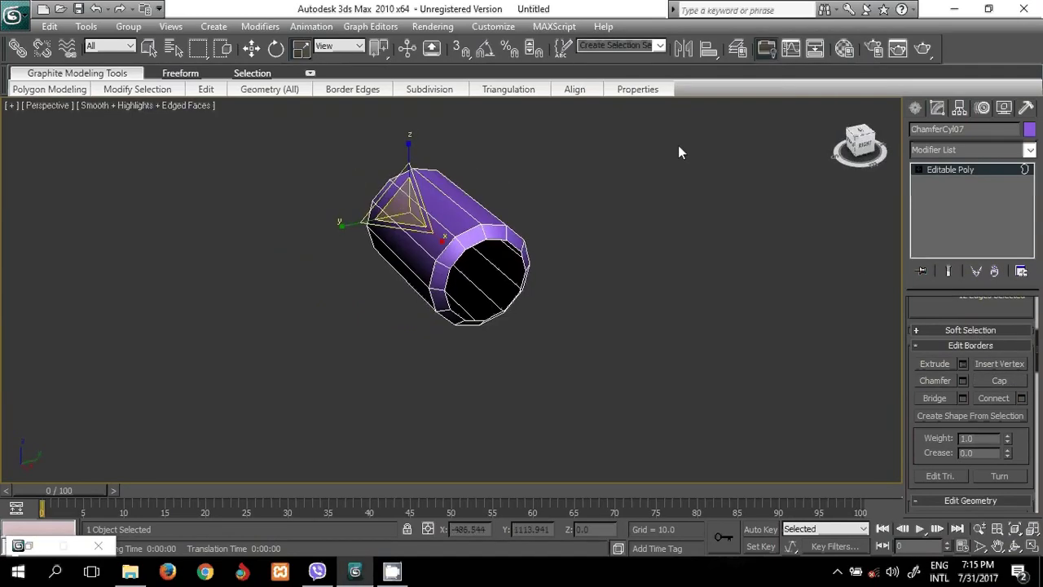
alt+middle_drag(474, 239, 575, 332)
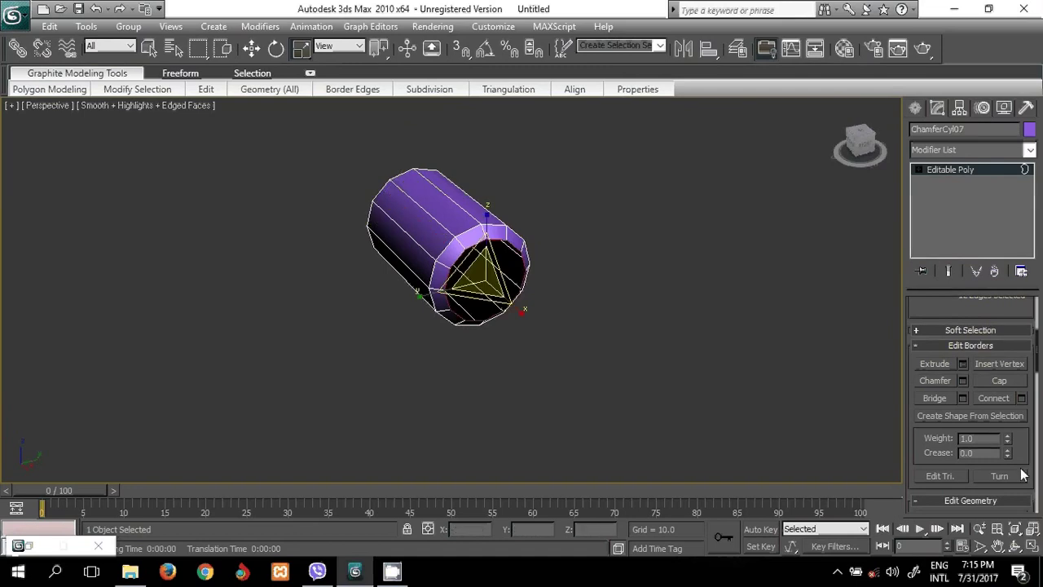
click(999, 380)
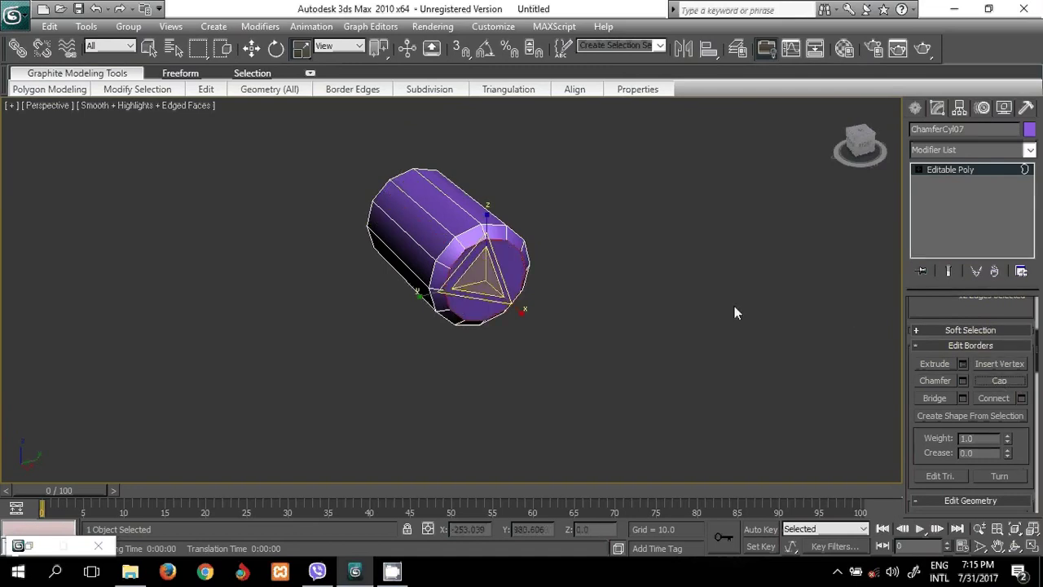
click(702, 331)
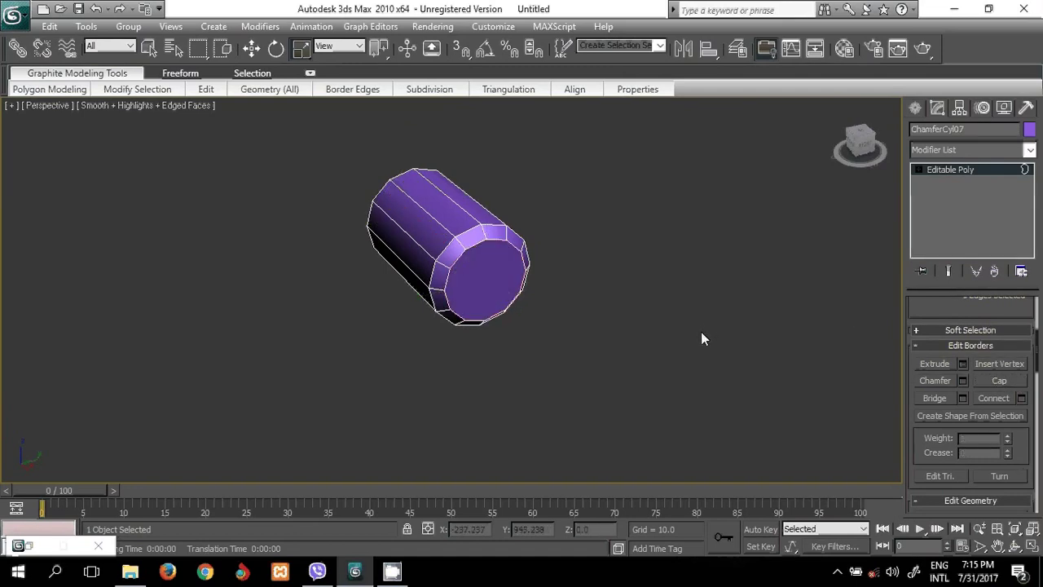
Unhide all objects to bring back the stumps
right_click(630, 326)
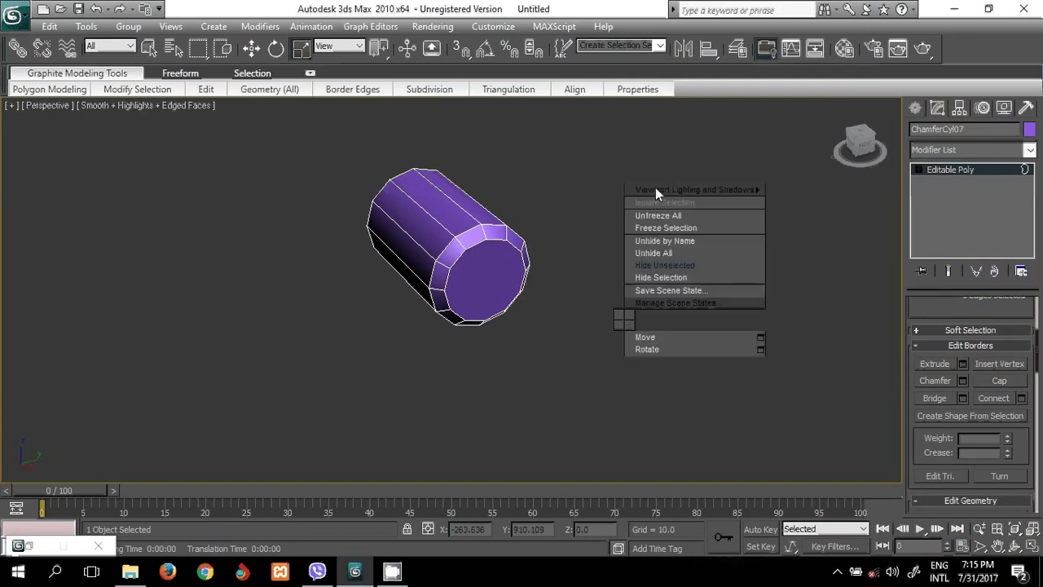
click(660, 252)
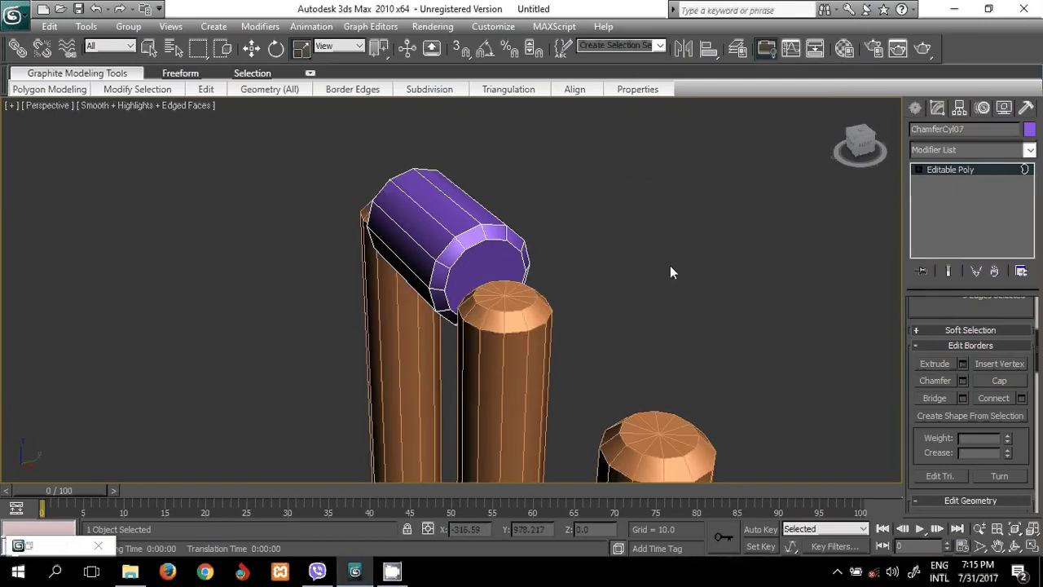
mouse_move(670, 271)
alt+middle_down()
mouse_move(21, 144)
mouse_move(759, 265)
alt+middle_up()
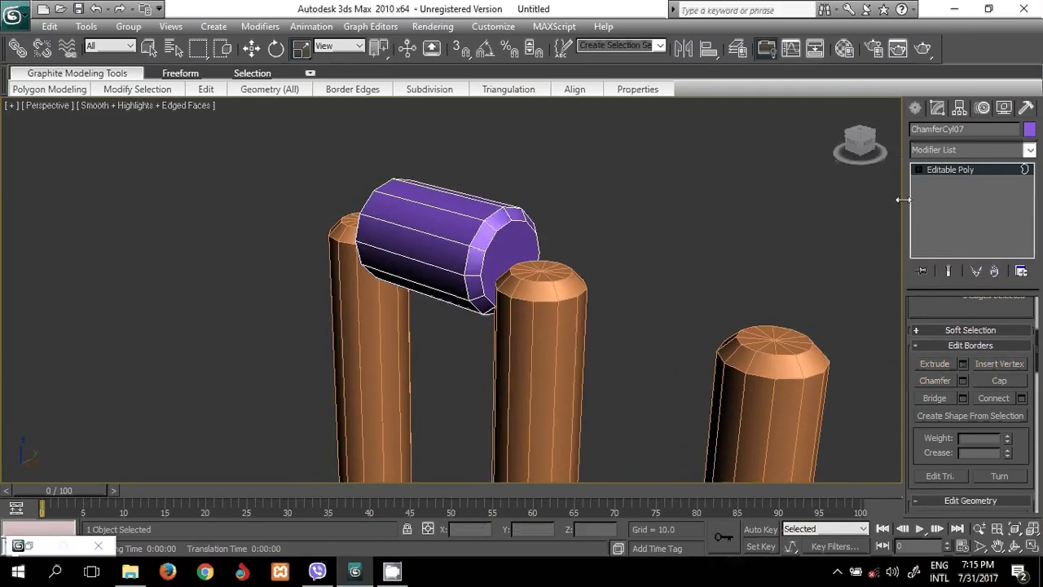
Select both end polygons of the bail and extrude them outward by 10.0
click(920, 170)
click(947, 219)
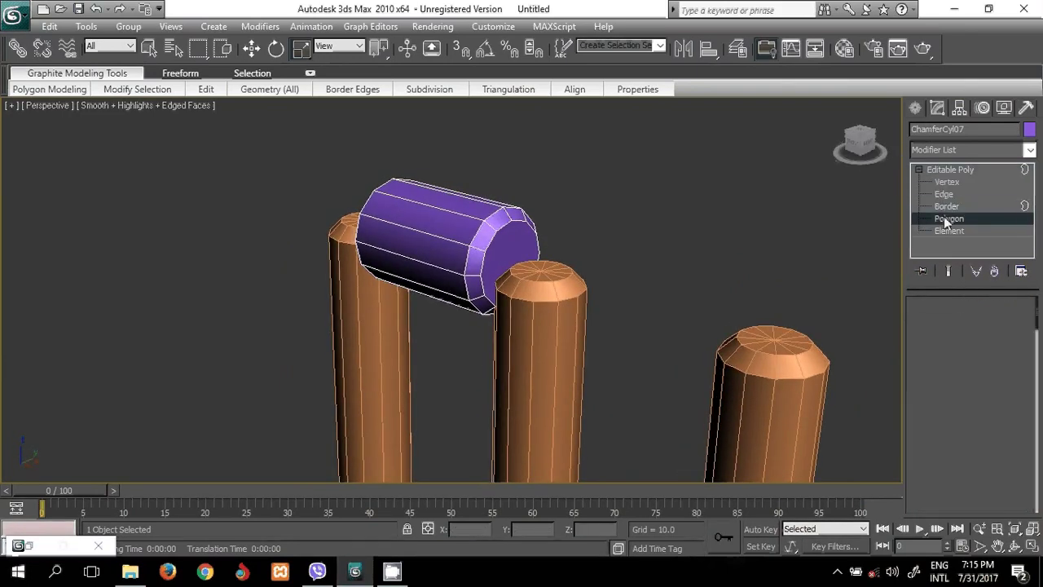
click(531, 254)
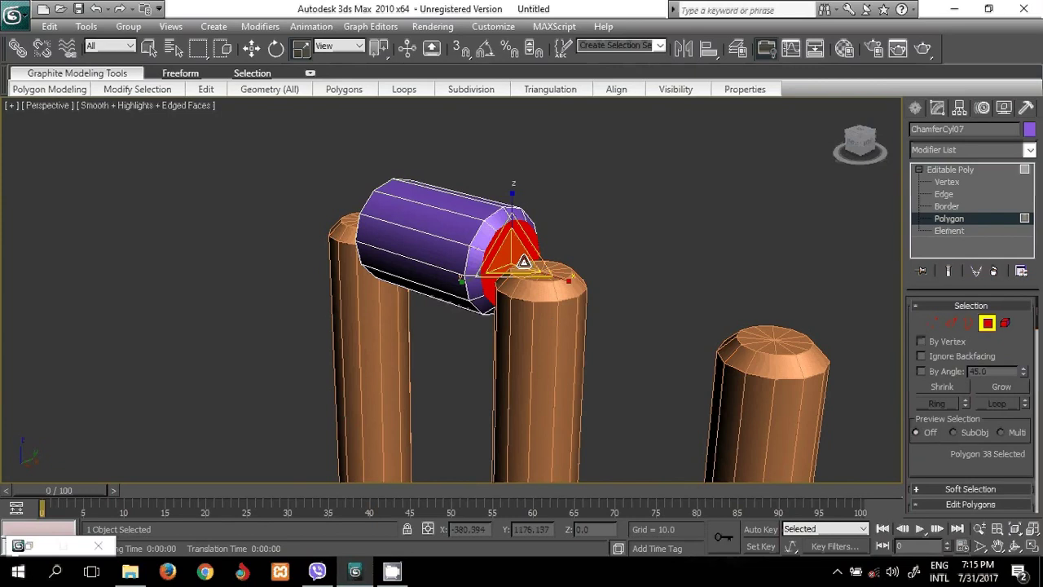
mouse_move(859, 142)
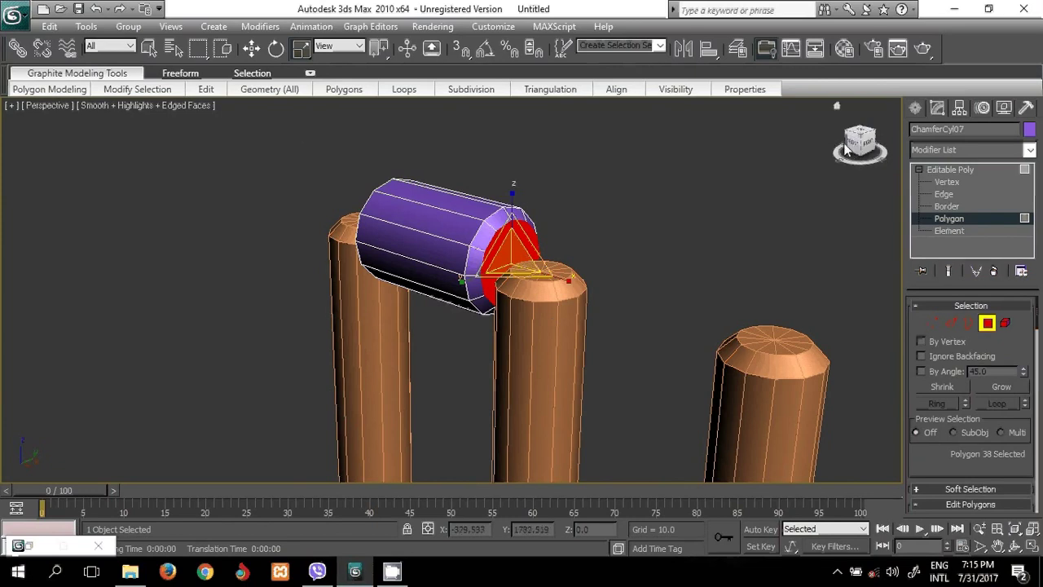
drag(853, 151, 84, 153)
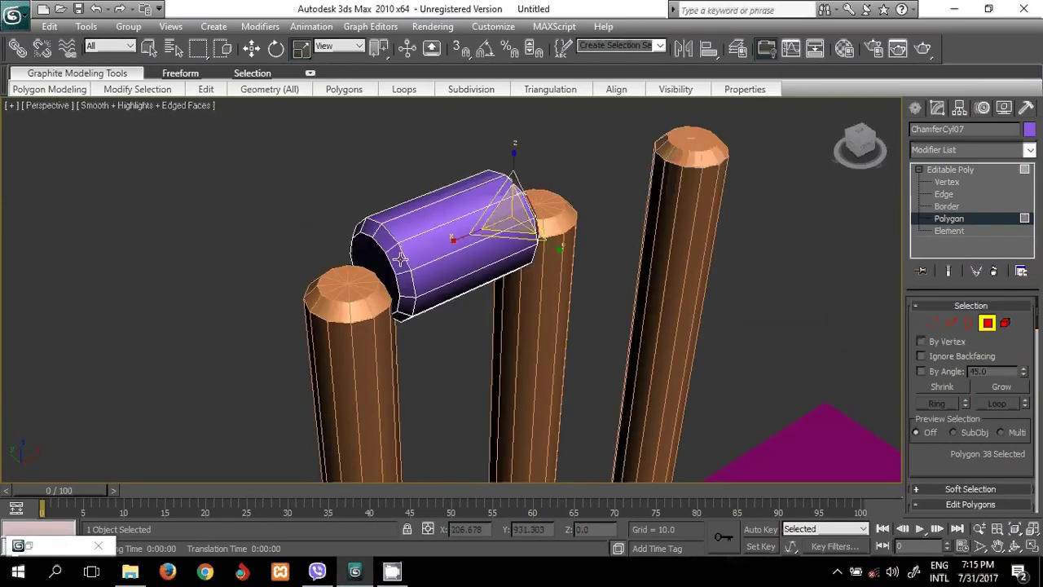
ctrl+click(374, 259)
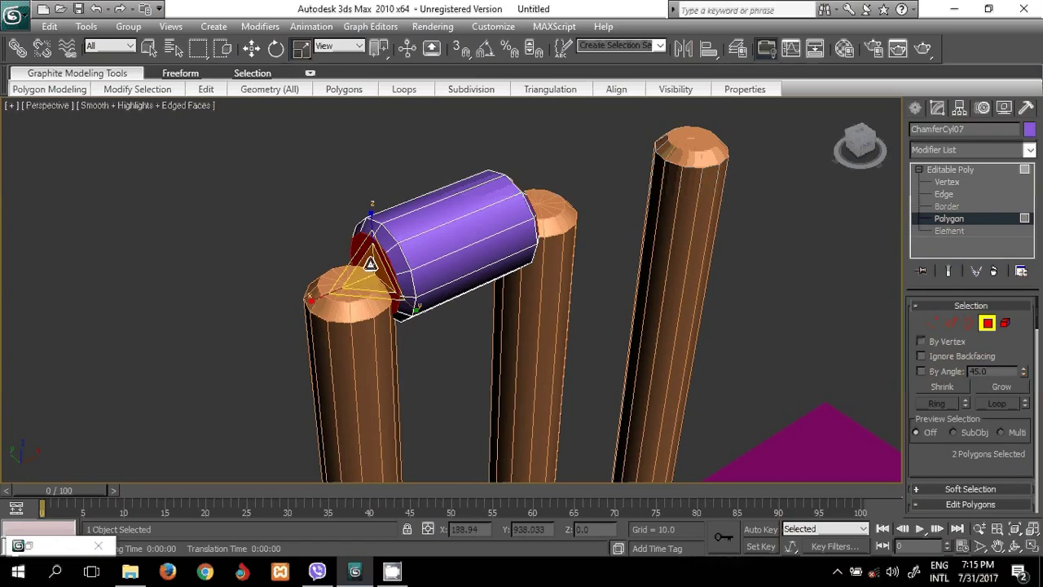
right_click(367, 264)
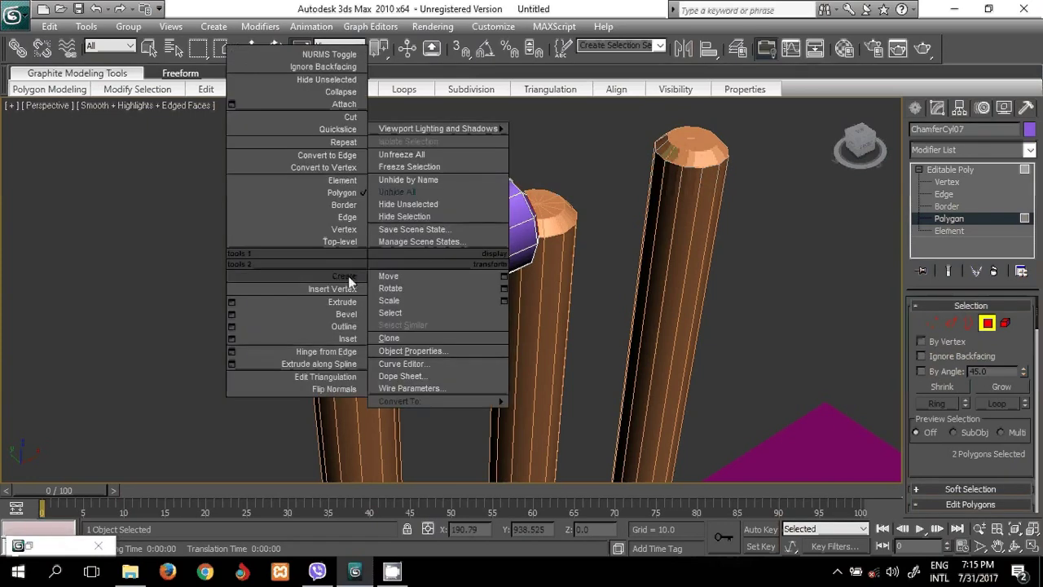
click(232, 301)
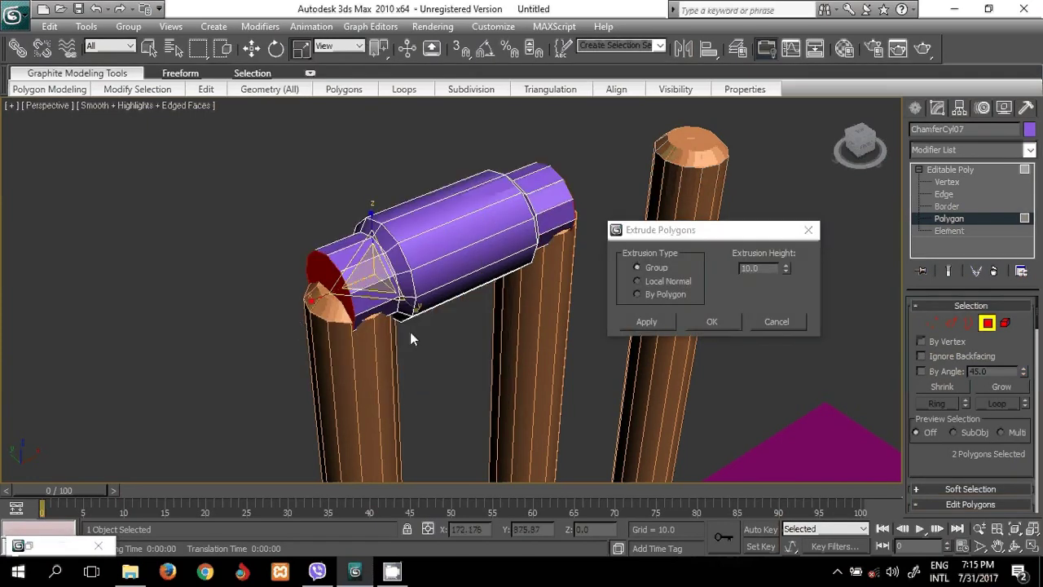
click(707, 319)
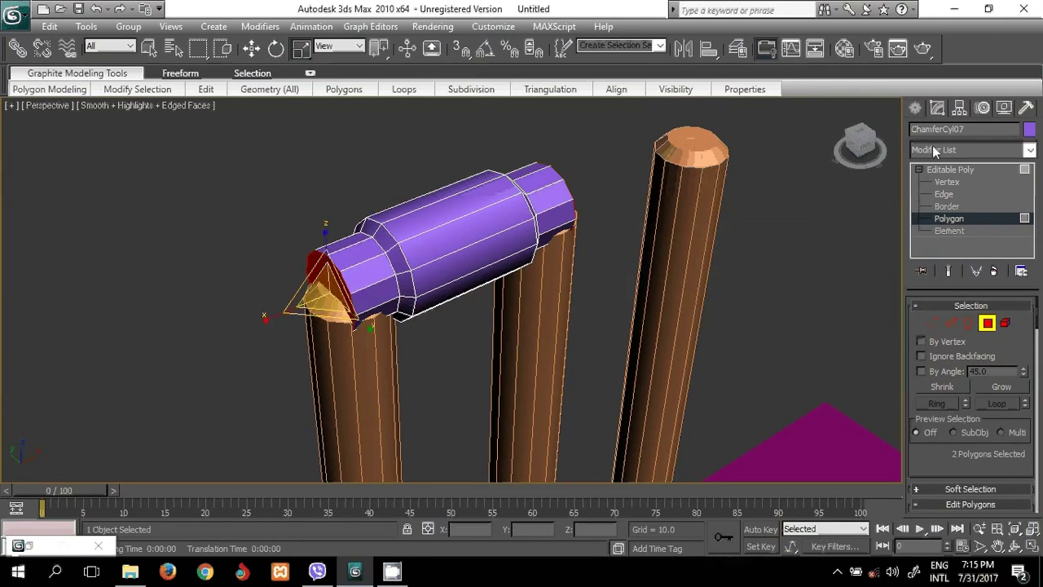
click(916, 109)
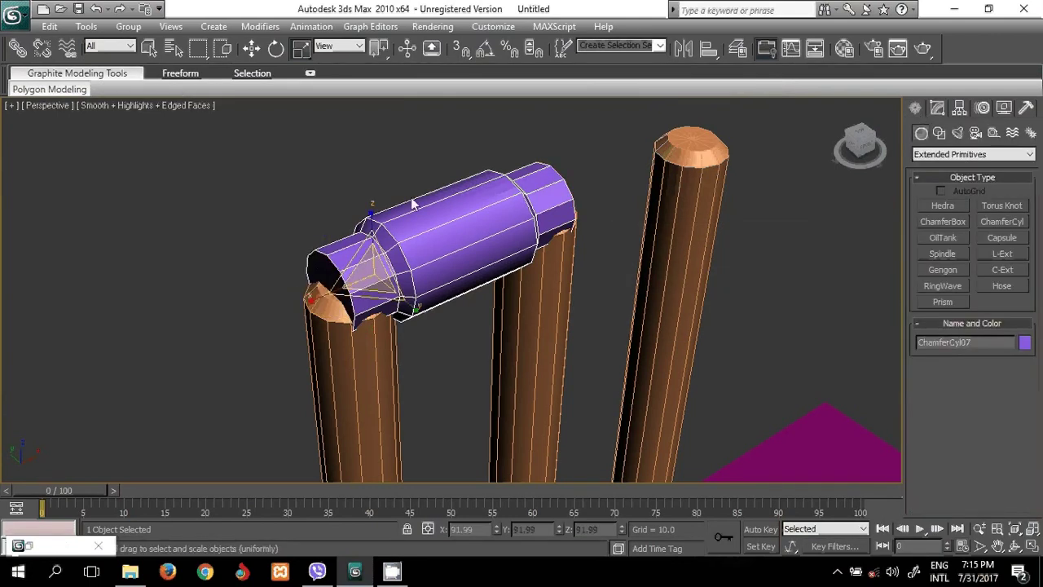
Centre the bail's pivot on the object using Affect Pivot Only
click(961, 109)
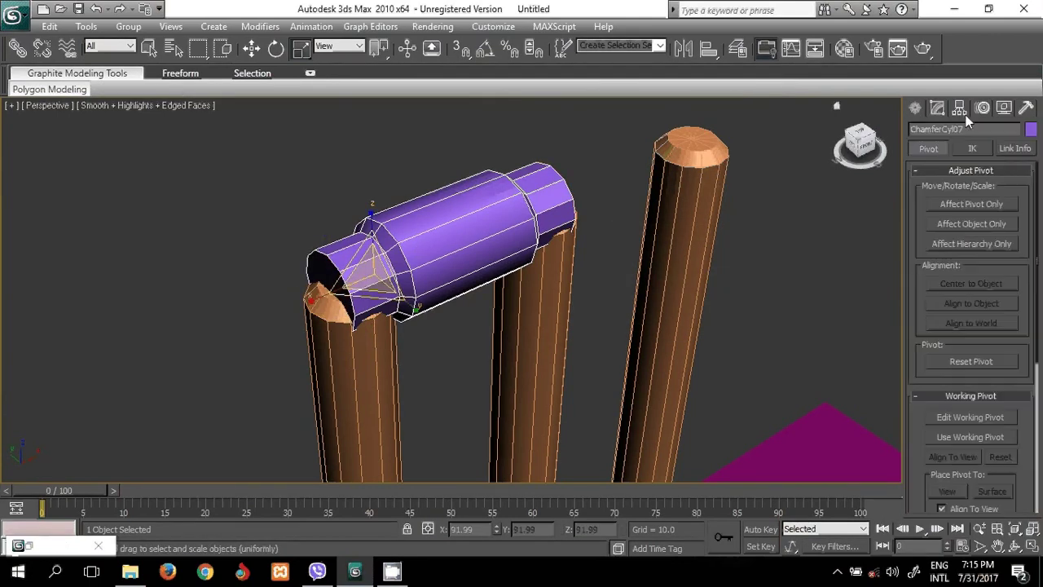
click(994, 204)
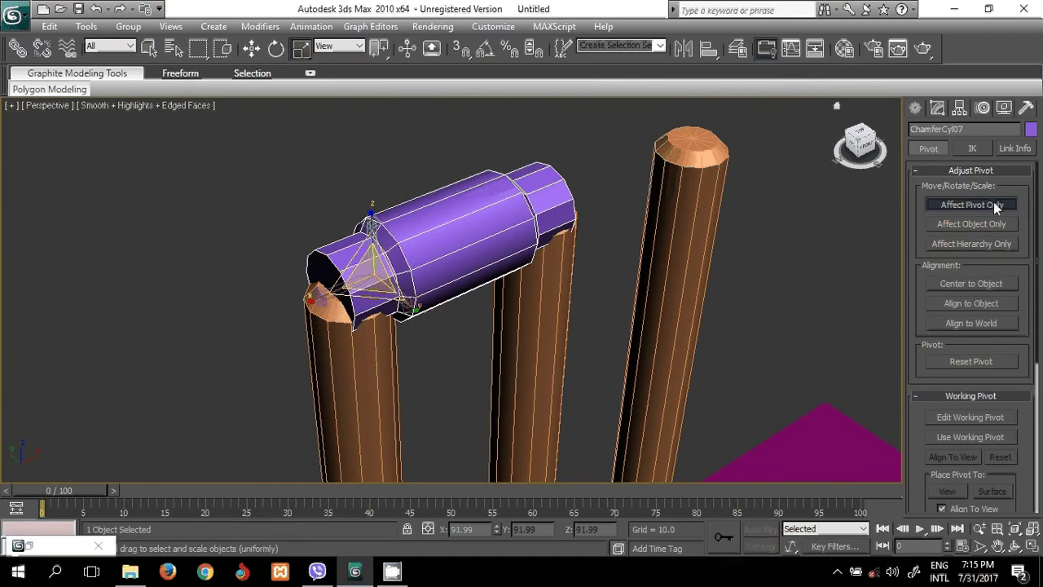
click(984, 285)
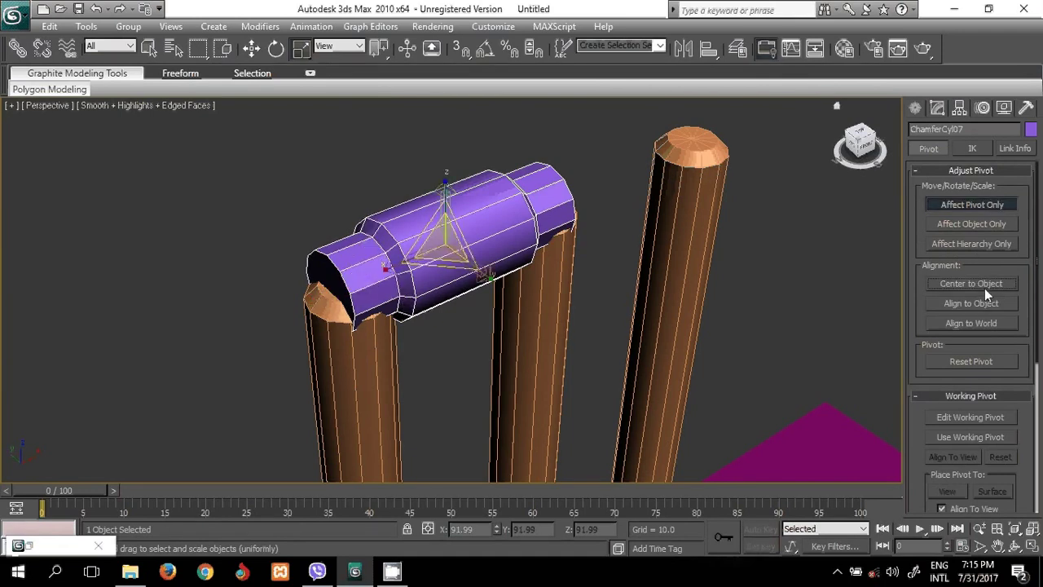
click(916, 109)
Shrink the bail uniformly and raise it onto the stump tops
mouse_move(445, 254)
mouse_down()
mouse_move(443, 270)
mouse_move(383, 270)
mouse_move(383, 244)
mouse_up()
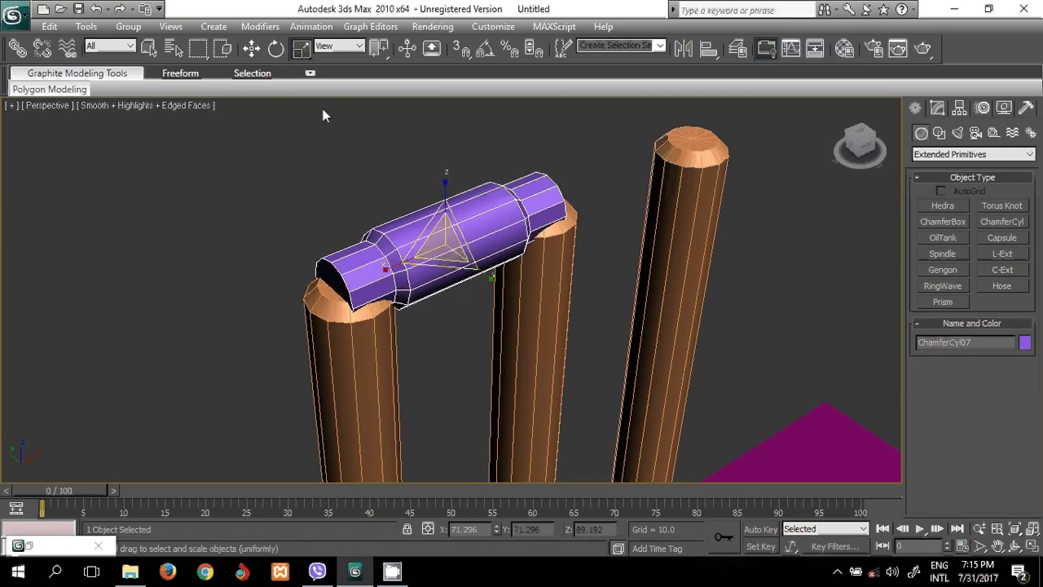
click(251, 48)
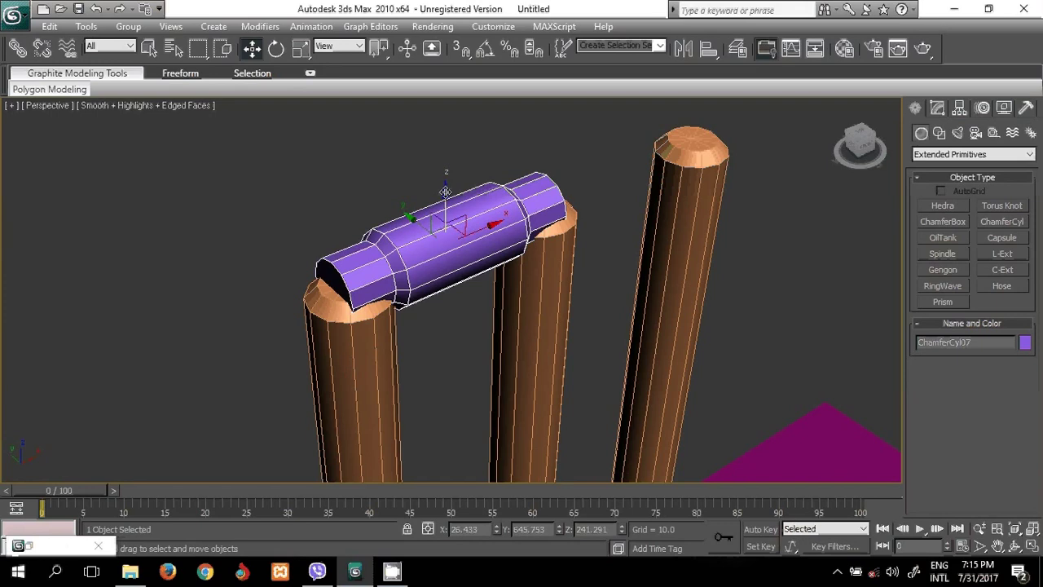
drag(445, 192, 435, 172)
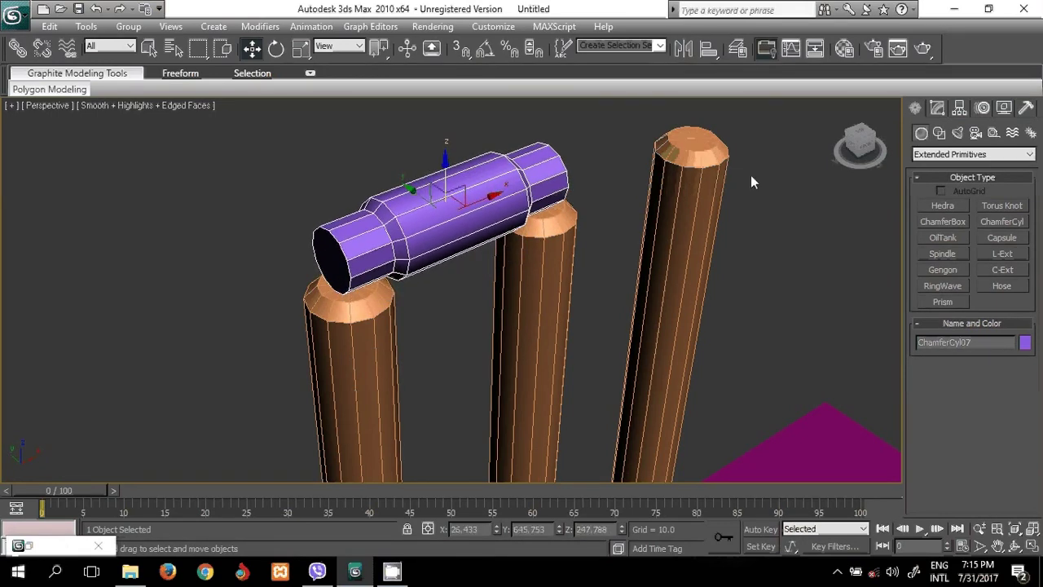
In a front view, shorten the bail along X and drag a copy to the right
click(857, 148)
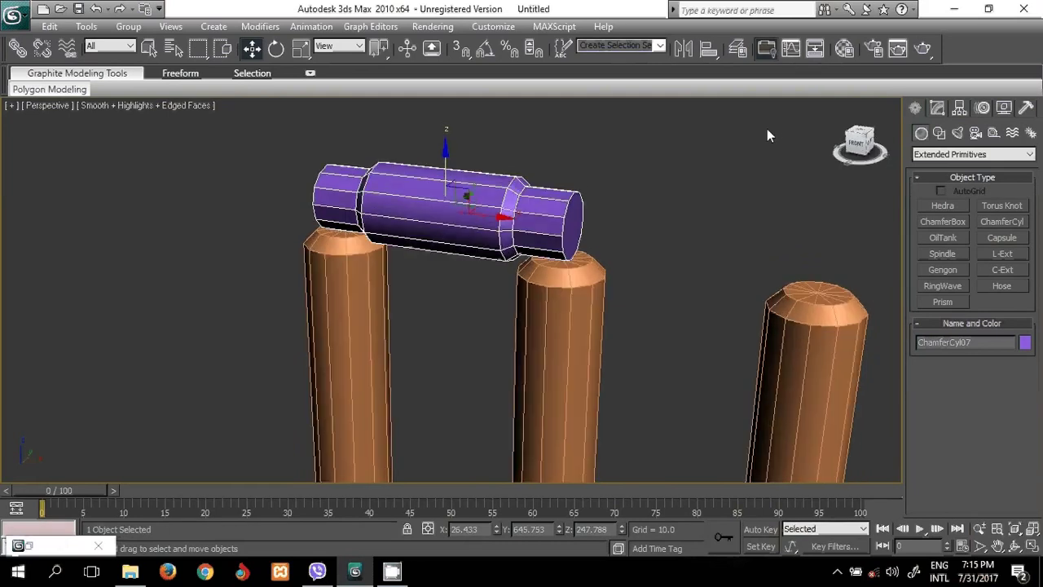
click(300, 48)
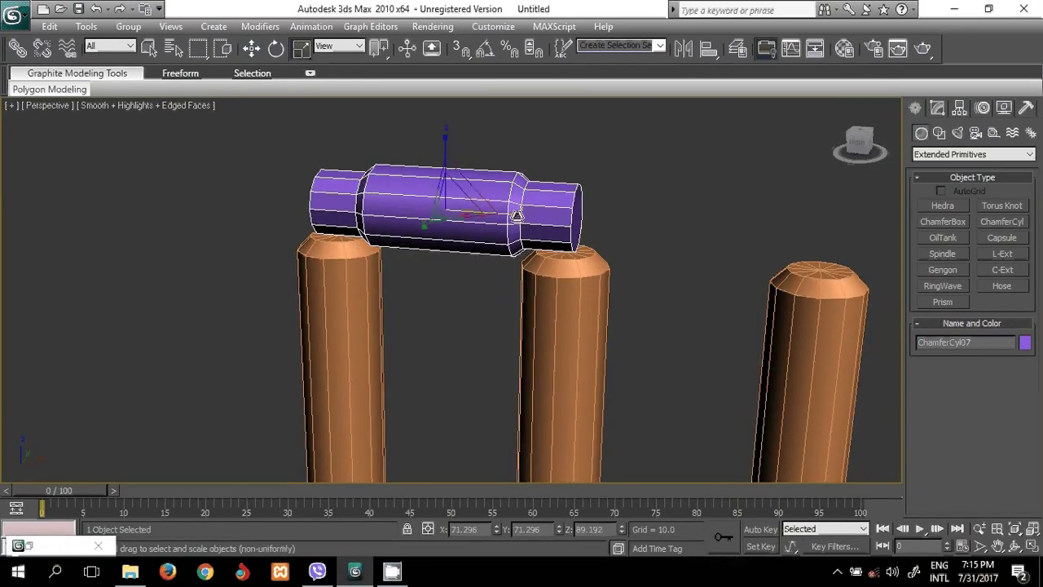
drag(517, 215, 507, 216)
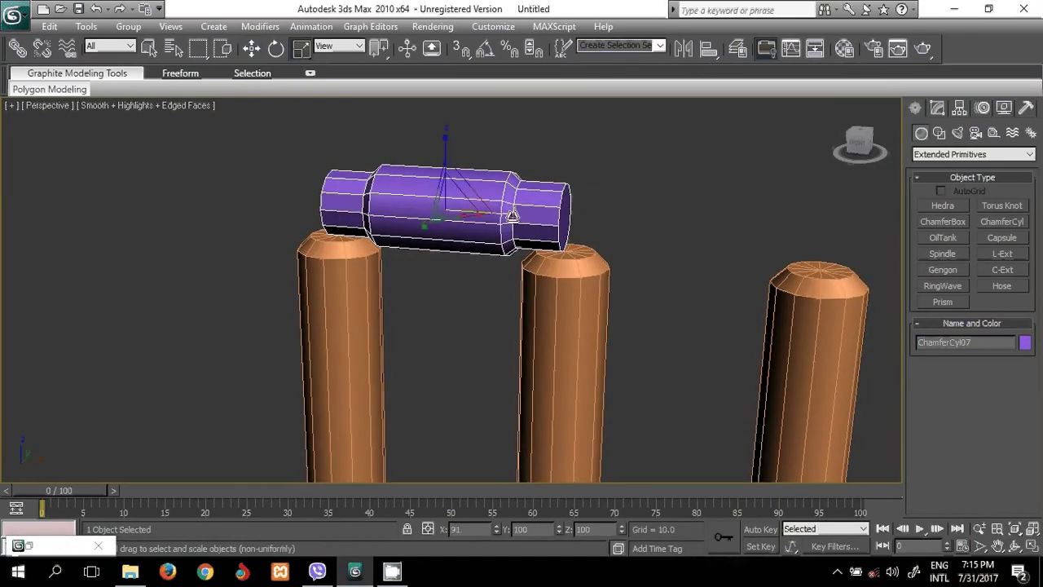
click(258, 53)
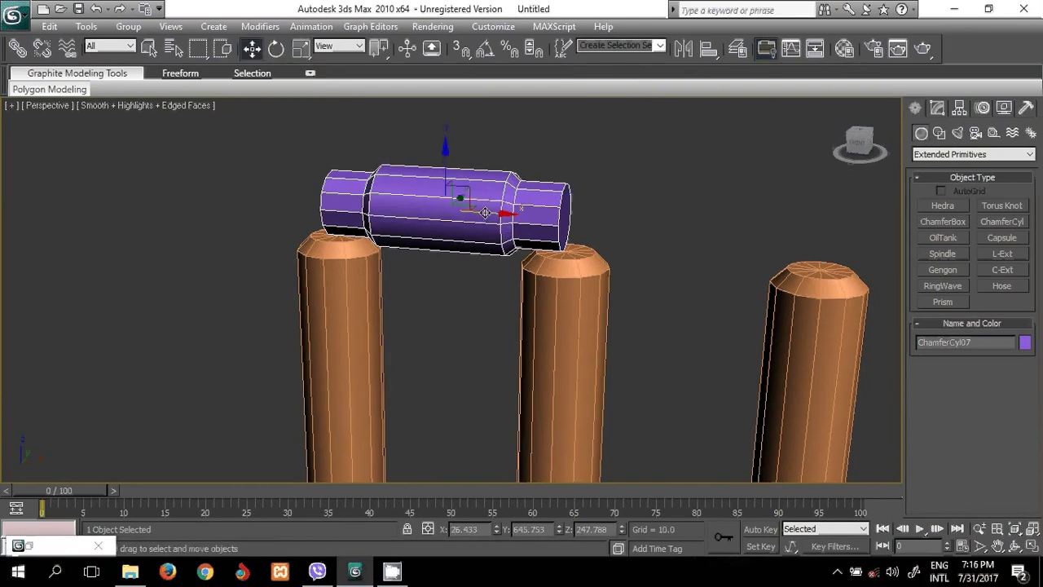
shift+drag(485, 213, 733, 248)
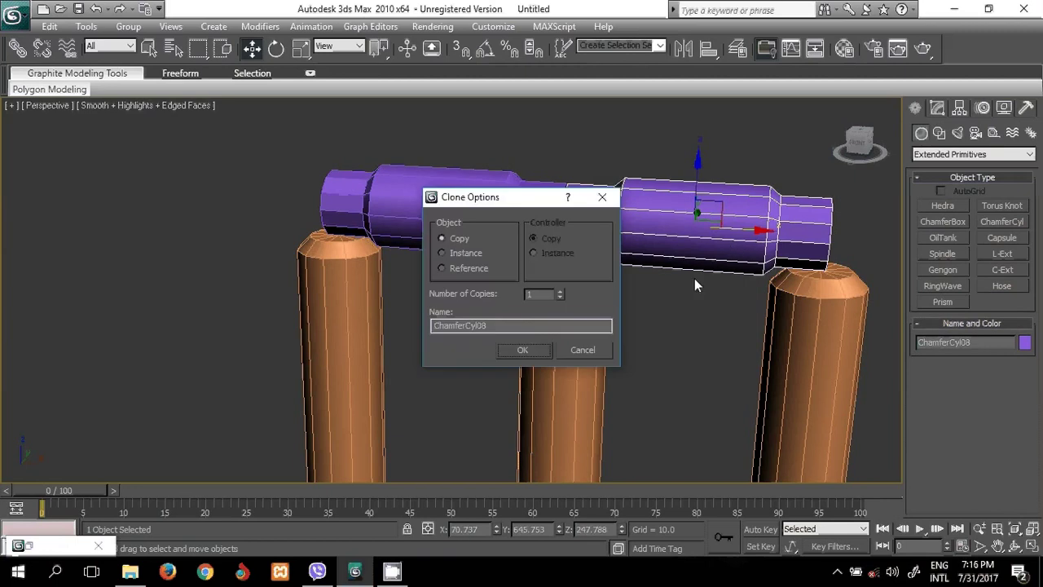
Confirm the bail copy ChamferCyl08 so two bails rest across the stumps
click(522, 349)
click(815, 184)
drag(857, 142, 798, 142)
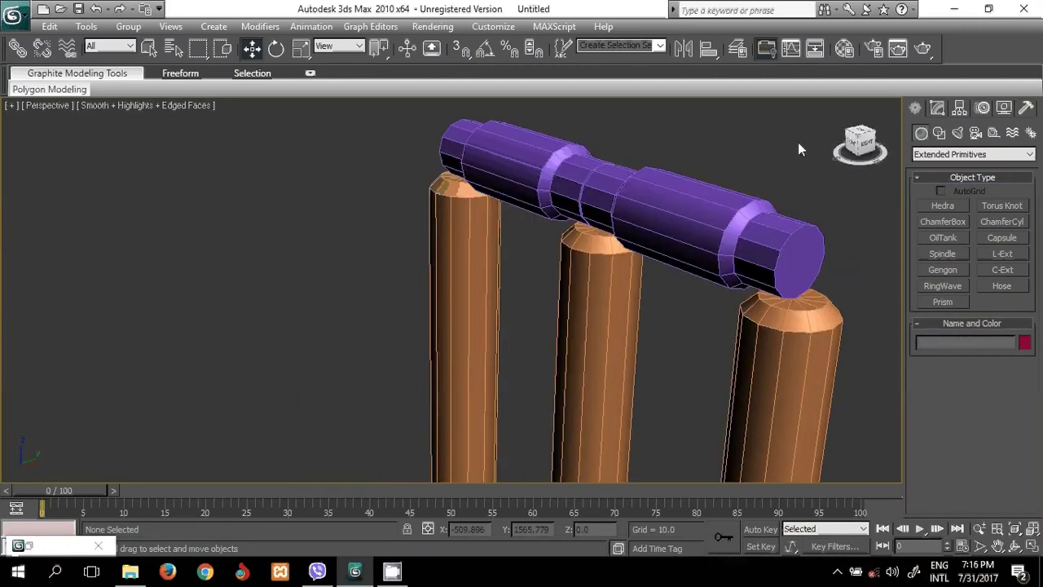
Pan and zoom the Perspective view out to show the whole pitch and bat
scroll(798, 142, down, 2)
scroll(821, 180, down, 5)
middle_drag(595, 343, 669, 301)
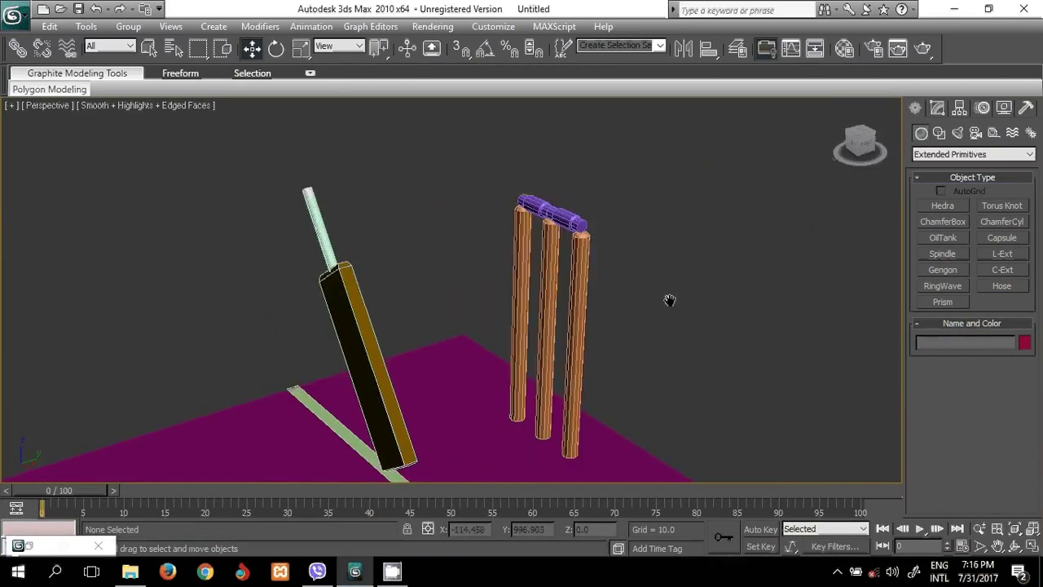
scroll(669, 301, down, 2)
scroll(577, 345, down, 2)
middle_drag(577, 345, 749, 293)
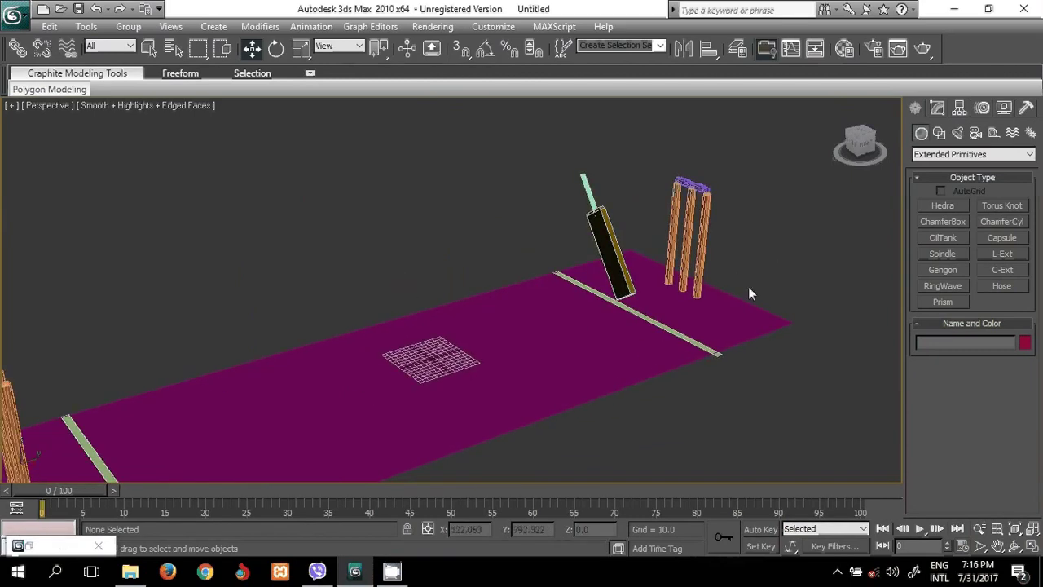
scroll(750, 293, down, 2)
scroll(699, 319, up, 2)
scroll(697, 318, down, 1)
scroll(704, 314, down, 1)
scroll(704, 318, up, 2)
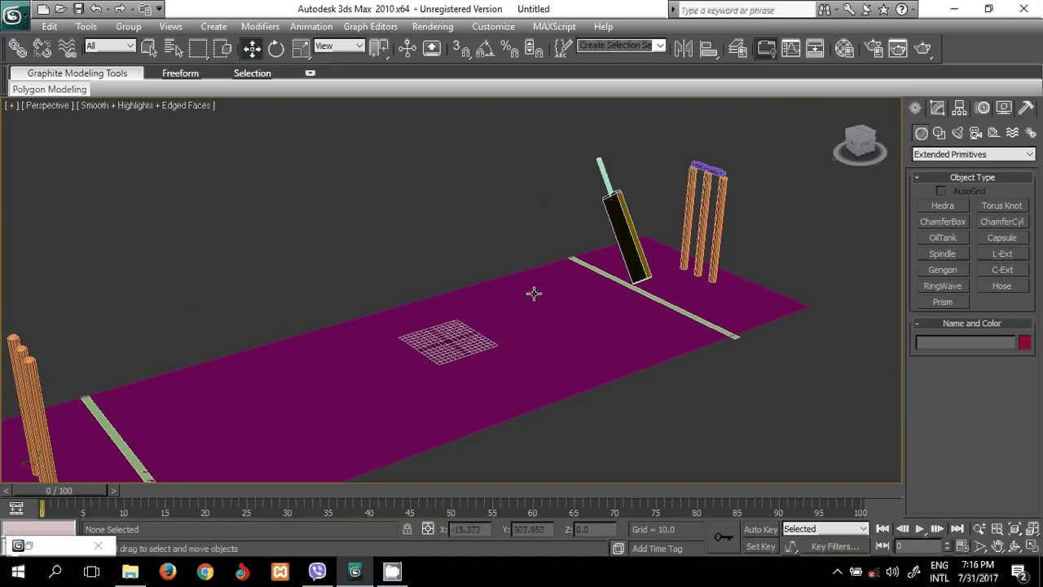
middle_drag(784, 349, 787, 347)
scroll(787, 346, down, 1)
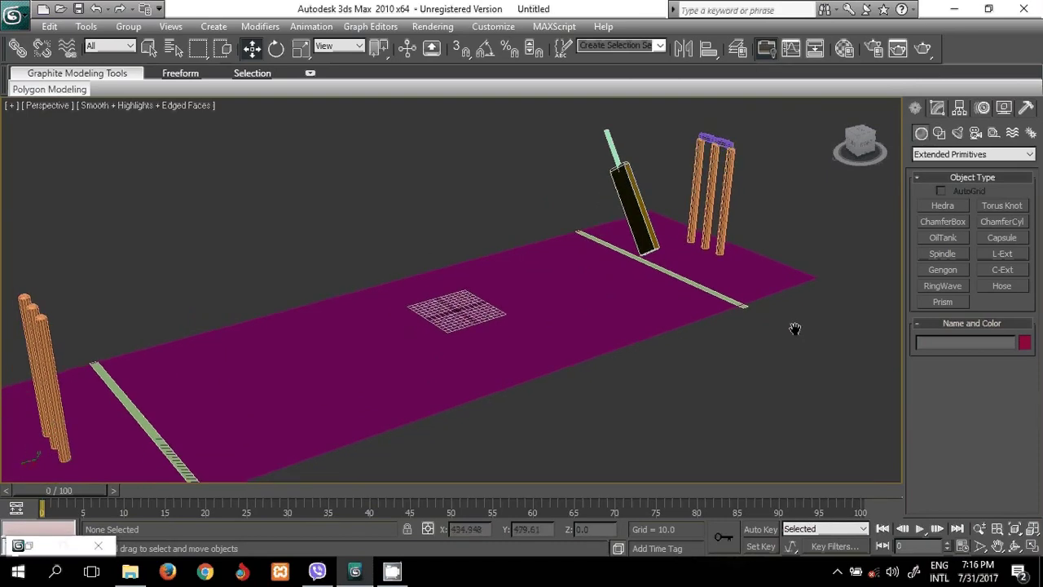
scroll(795, 330, down, 1)
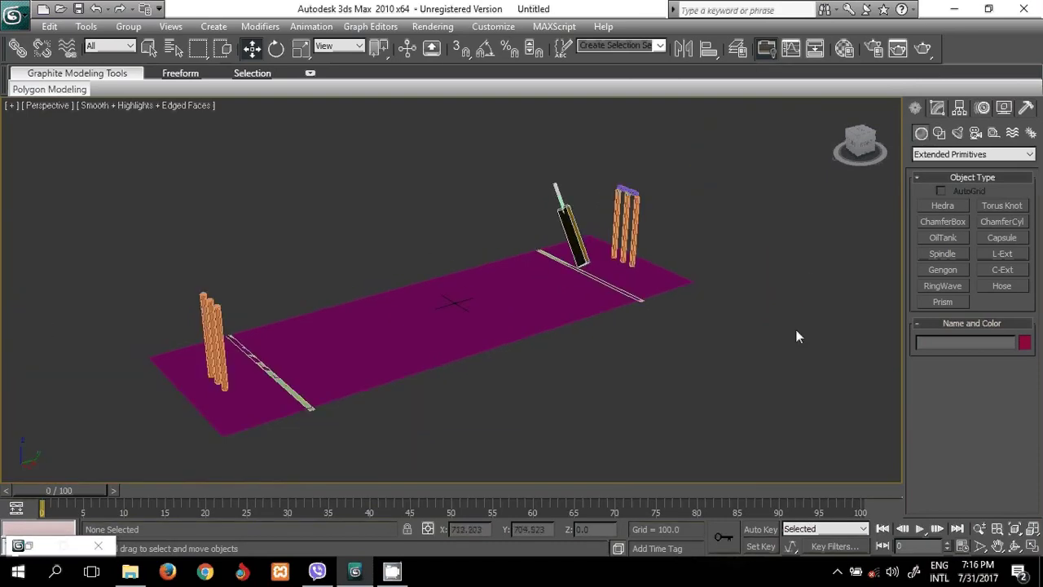
Draw a large circle spline, radius about 1599, centred on the pitch
click(932, 155)
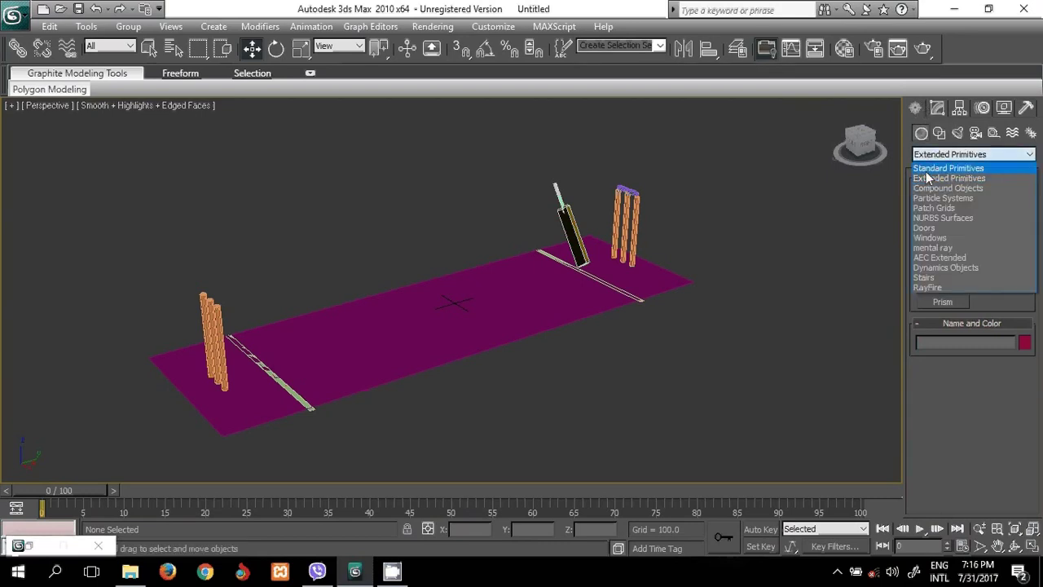
click(927, 169)
click(1000, 270)
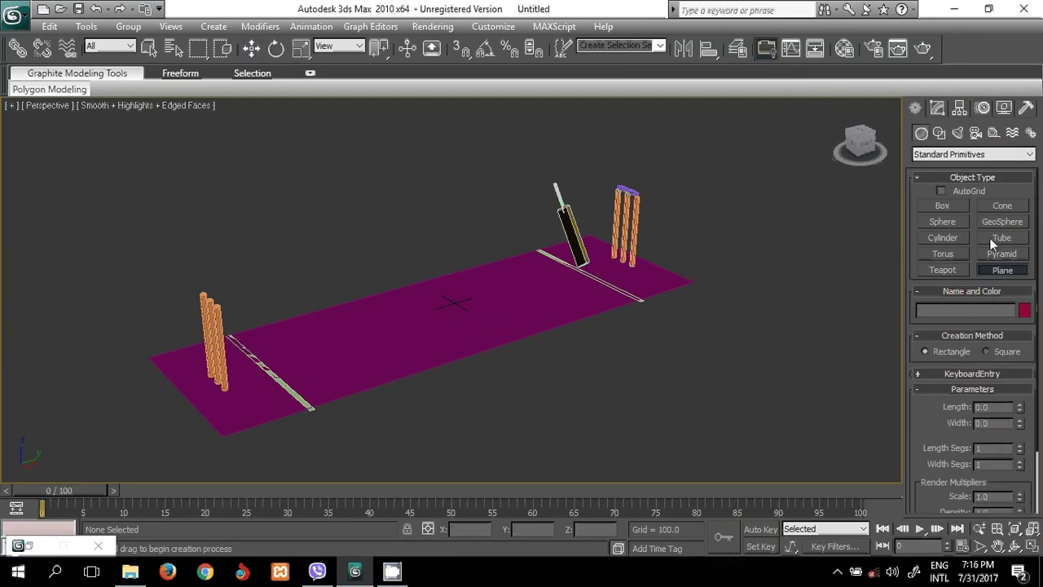
click(939, 133)
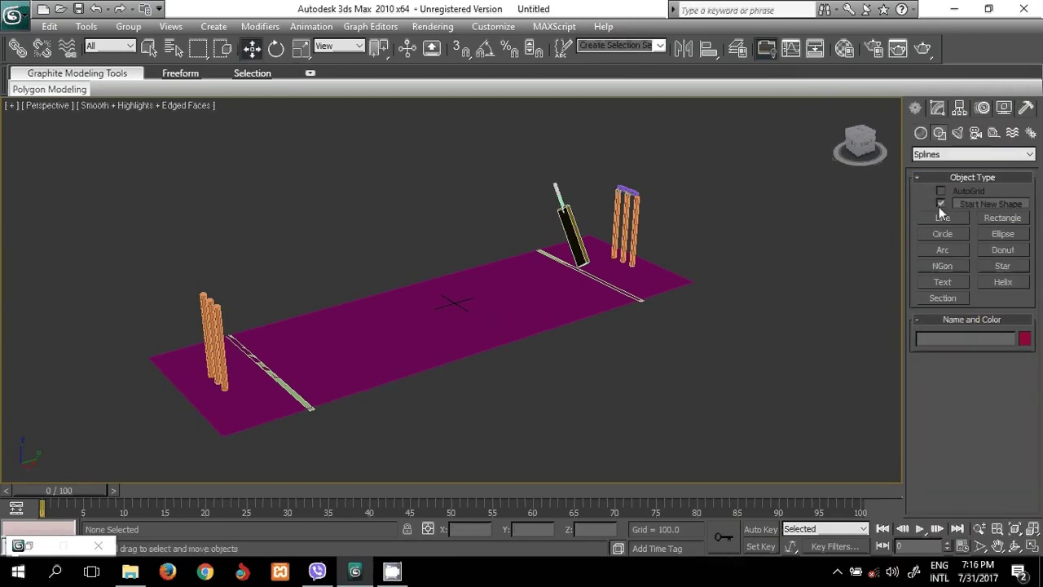
click(942, 234)
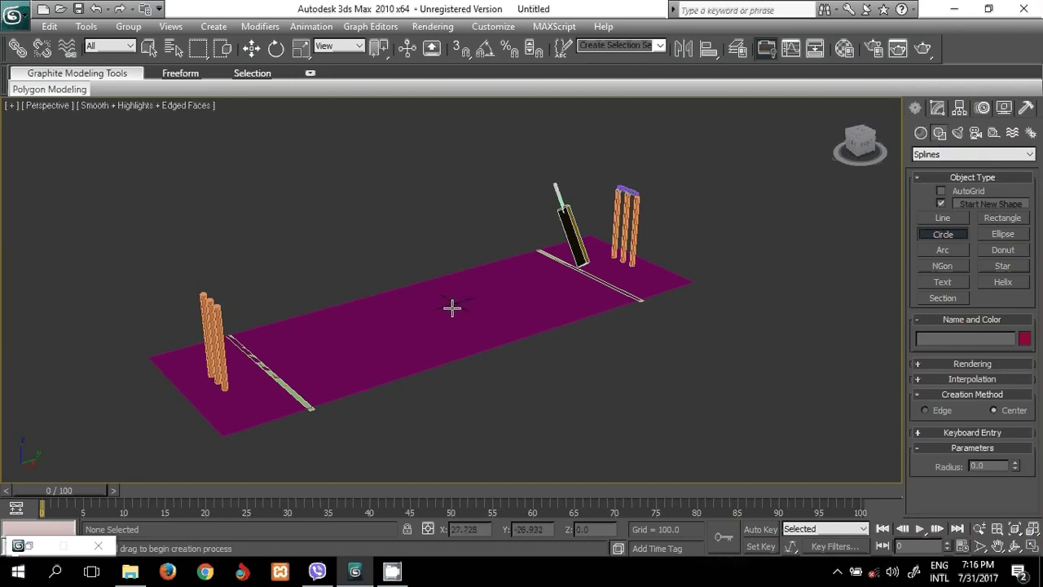
mouse_move(452, 308)
mouse_down()
mouse_move(911, 580)
mouse_move(953, 580)
mouse_up()
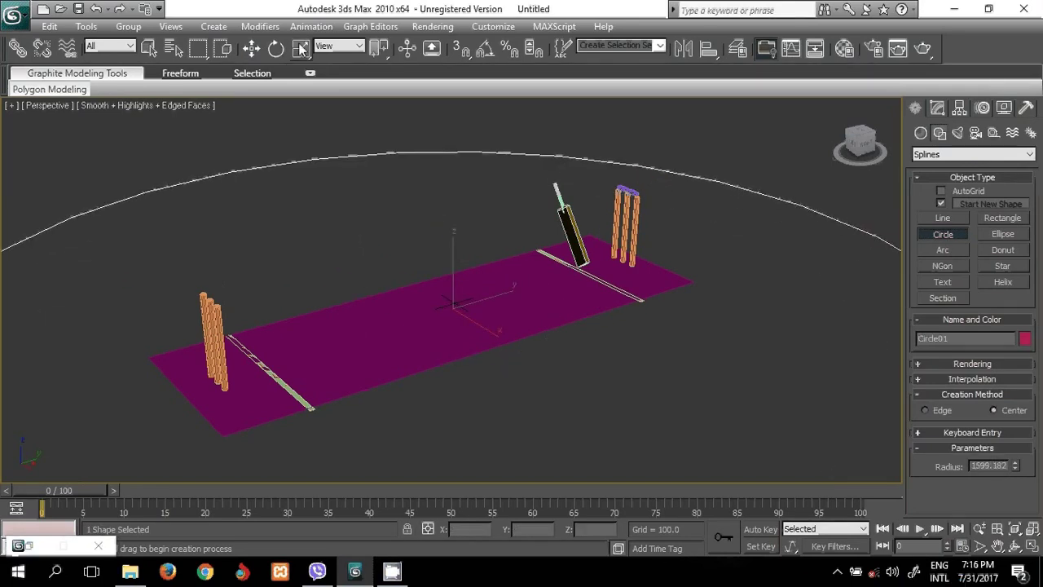
Uniformly scale the circle to about 274% so it encircles the whole pitch
click(300, 49)
drag(452, 302, 336, 174)
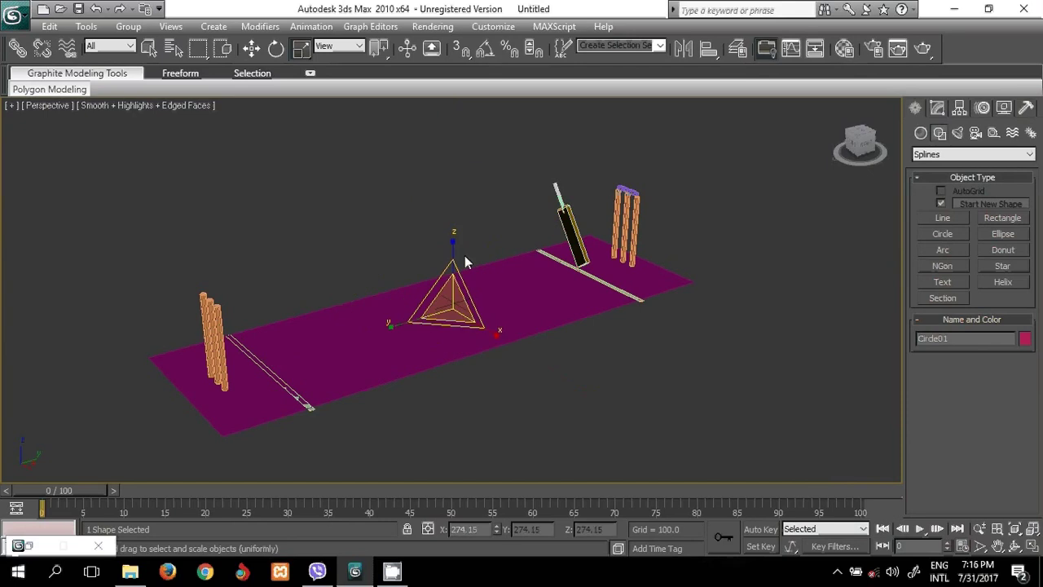
scroll(466, 261, down, 3)
scroll(571, 289, down, 3)
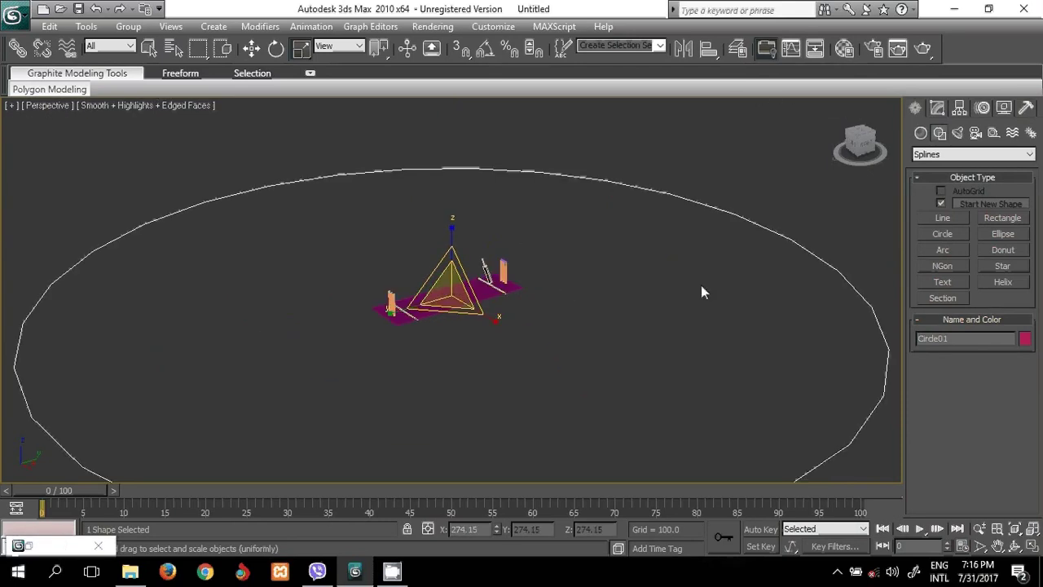
Add an Extrude modifier to Circle01, making it a filled ground disc
click(937, 107)
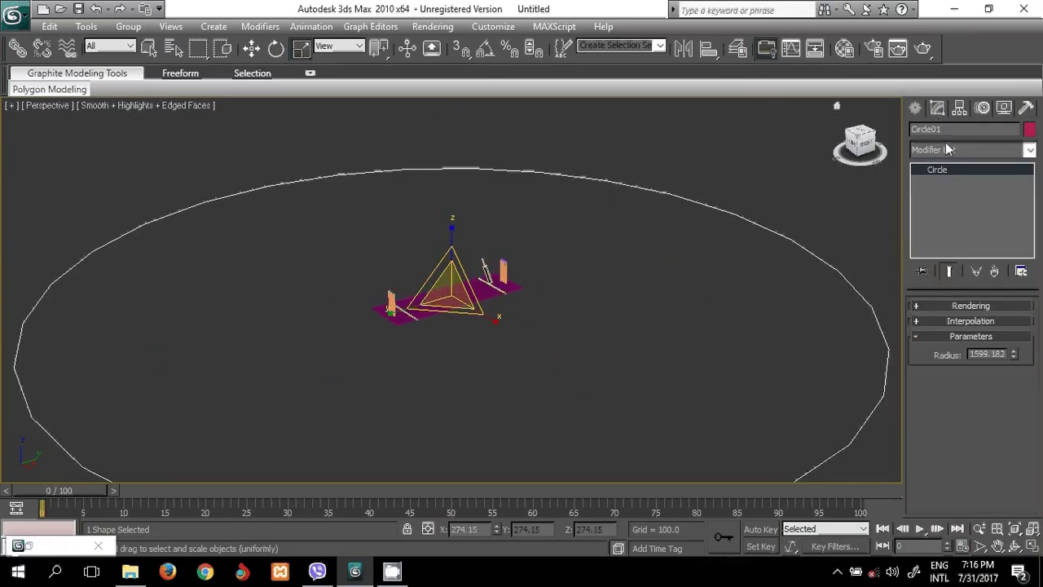
click(953, 150)
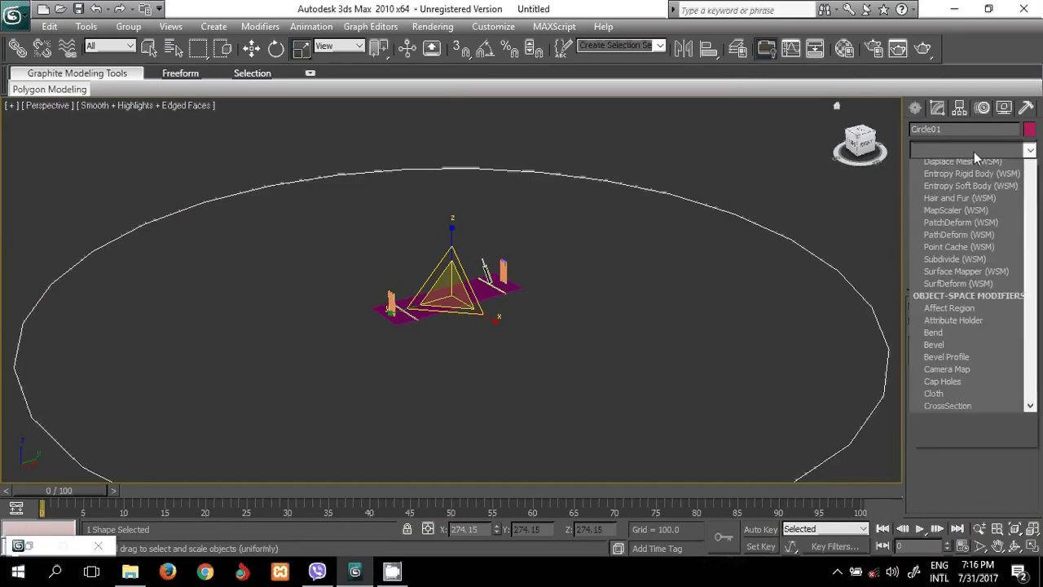
scroll(978, 245, up, 3)
scroll(970, 411, down, 3)
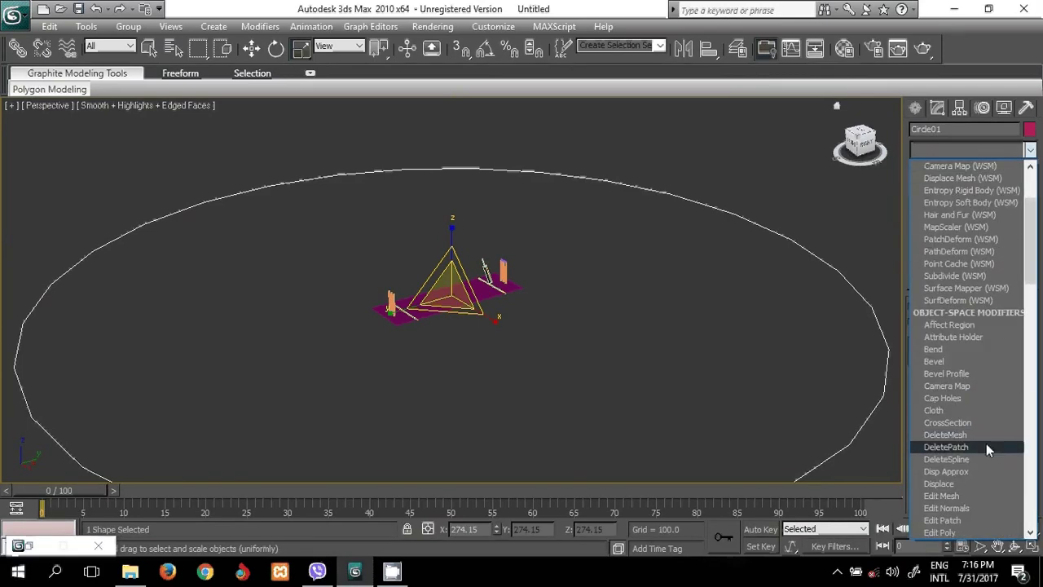
scroll(976, 416, down, 1)
scroll(975, 416, down, 1)
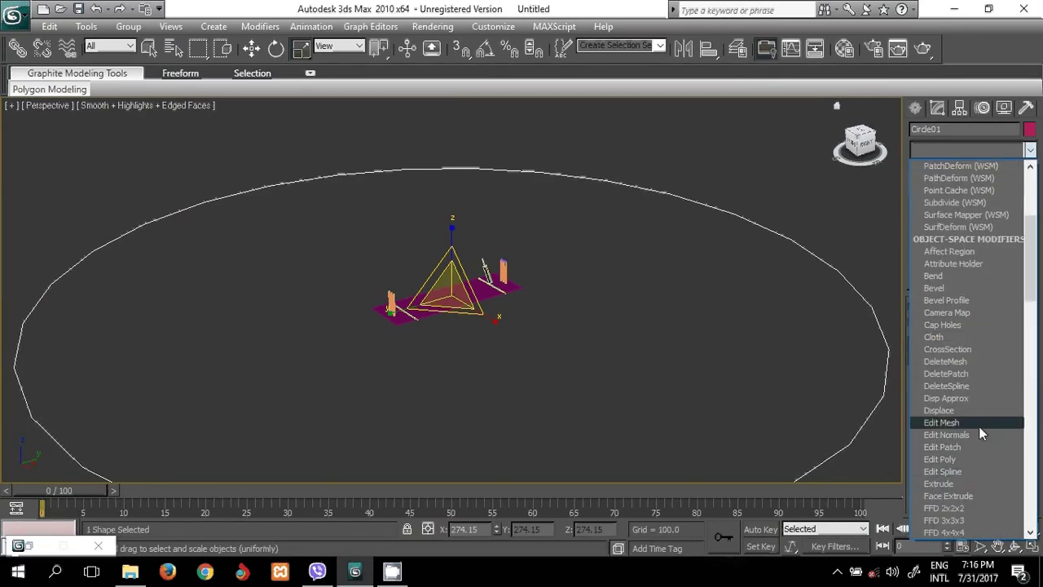
click(945, 484)
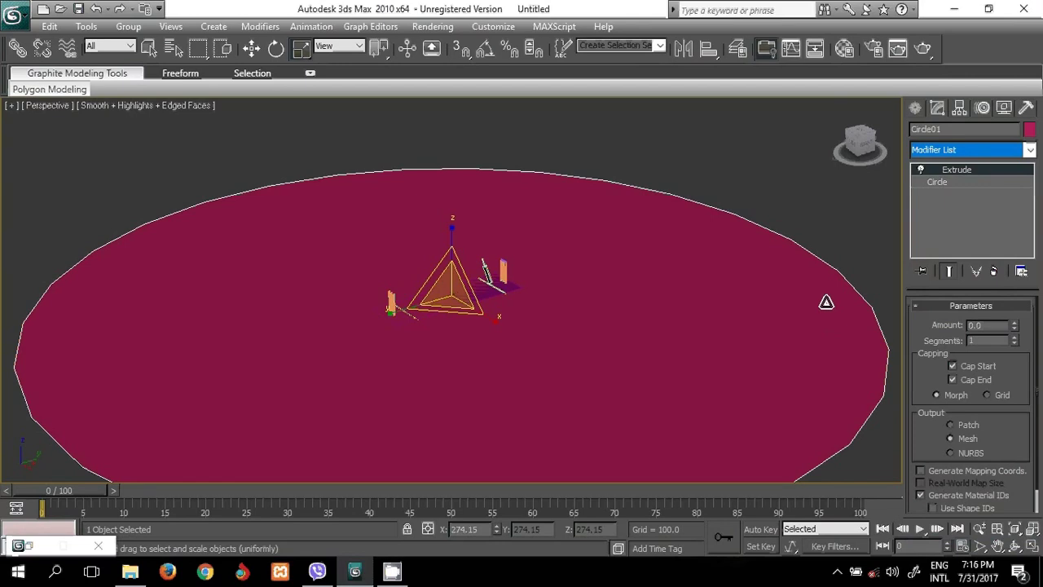
Move the ground disc slightly down on Z, below the pitch
click(251, 48)
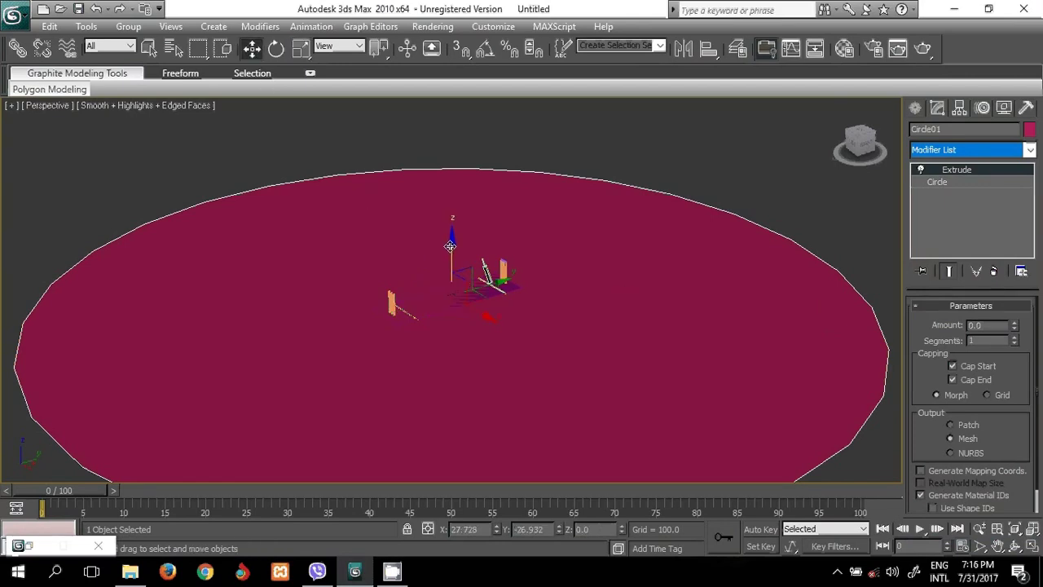
drag(449, 244, 451, 246)
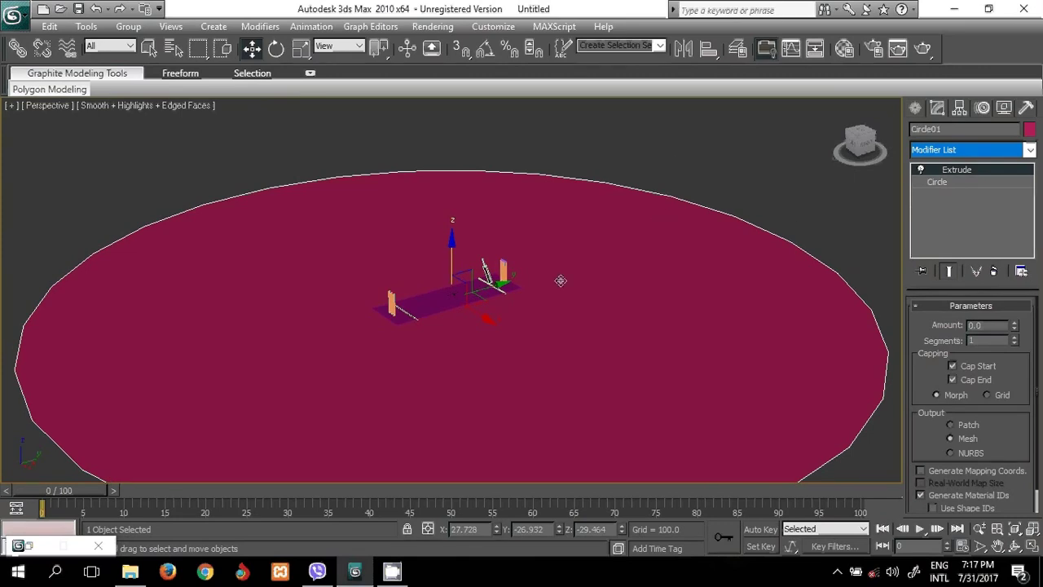
scroll(562, 282, up, 5)
scroll(611, 301, down, 3)
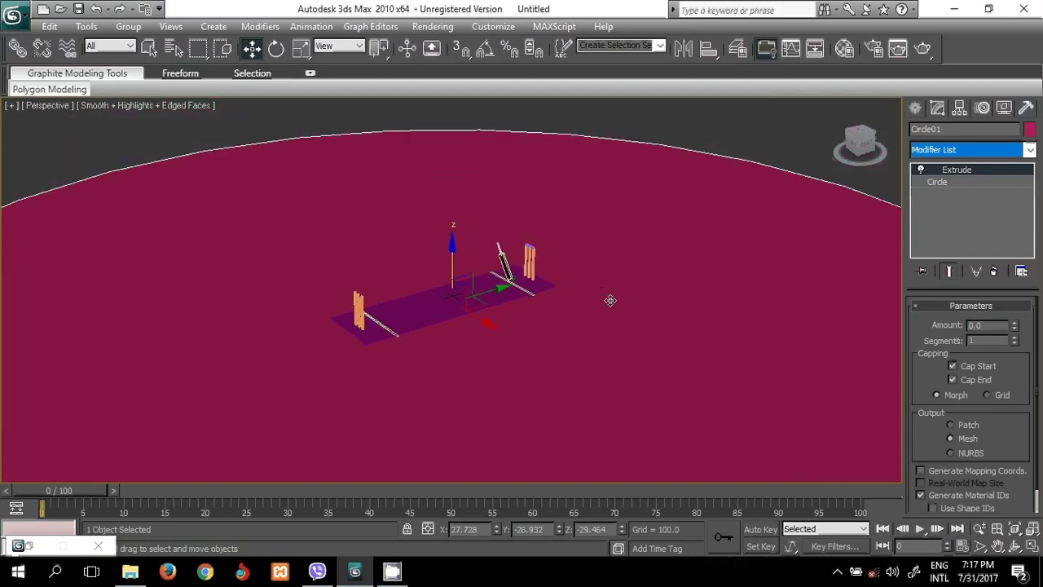
scroll(601, 267, down, 2)
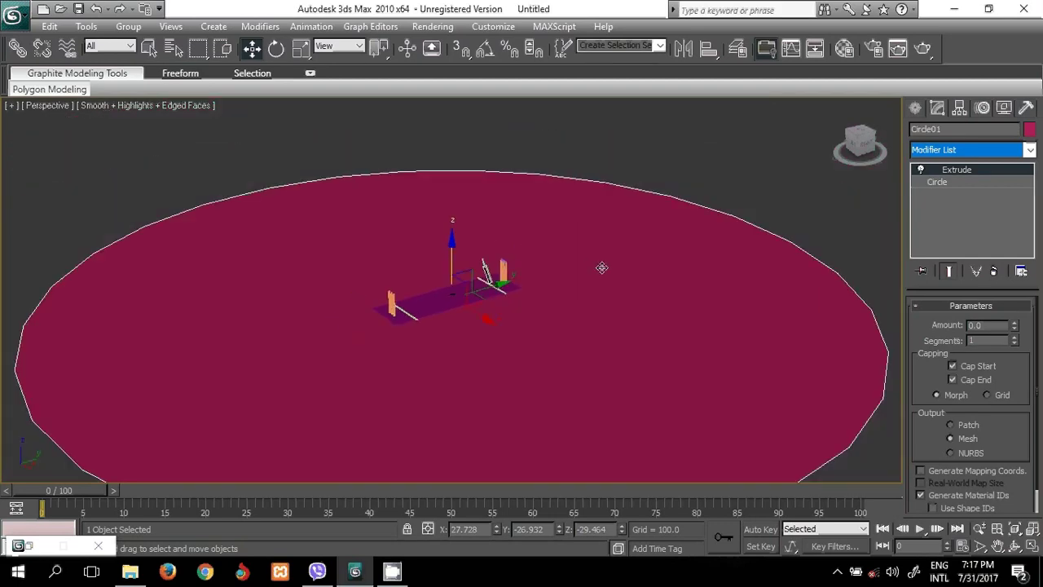
scroll(602, 267, up, 2)
scroll(601, 267, up, 2)
scroll(601, 267, down, 2)
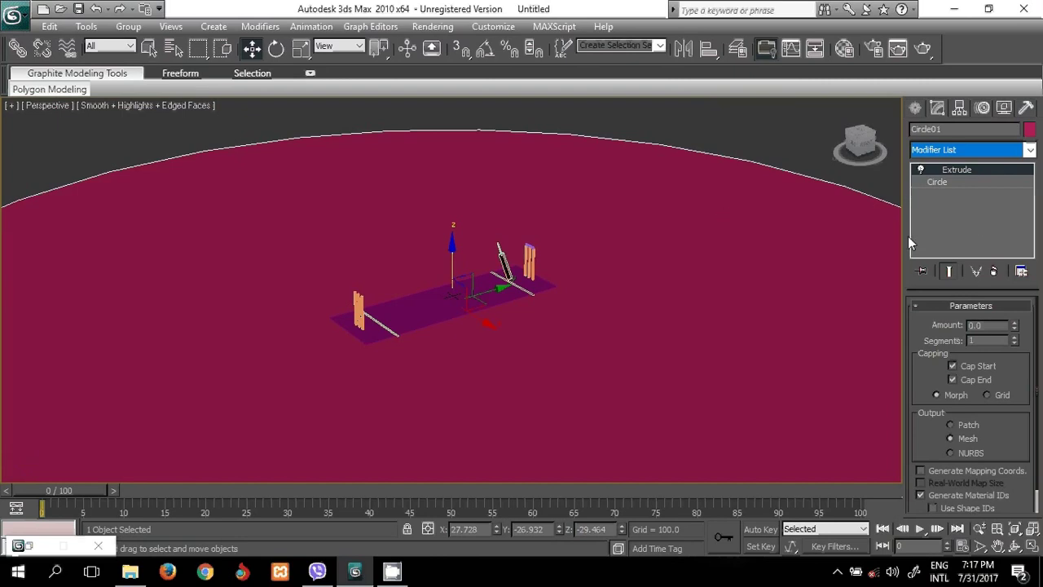
Apply a sample material from the Material Editor to the ground and change its material type
click(845, 48)
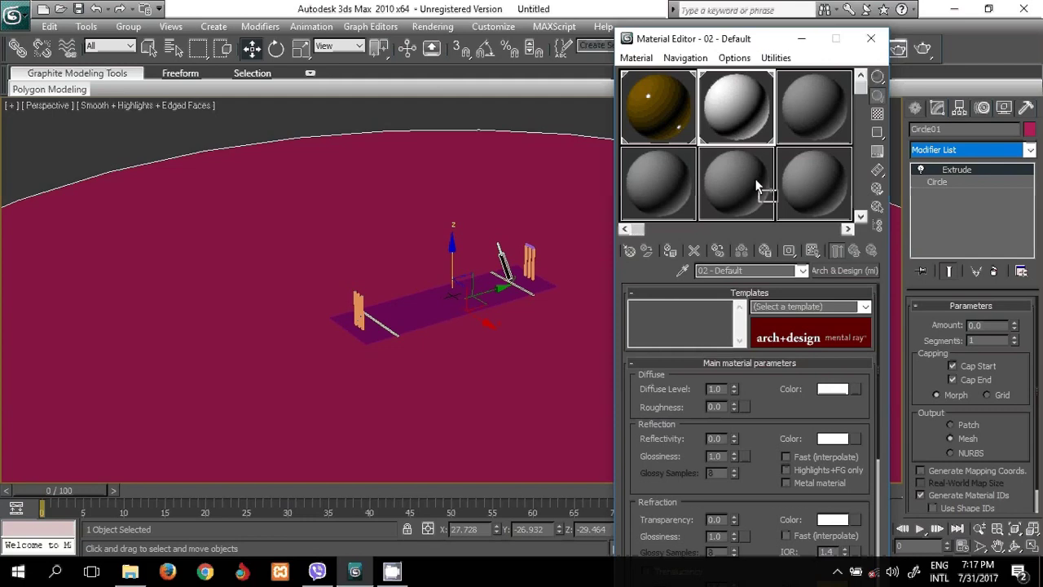
drag(758, 186, 510, 349)
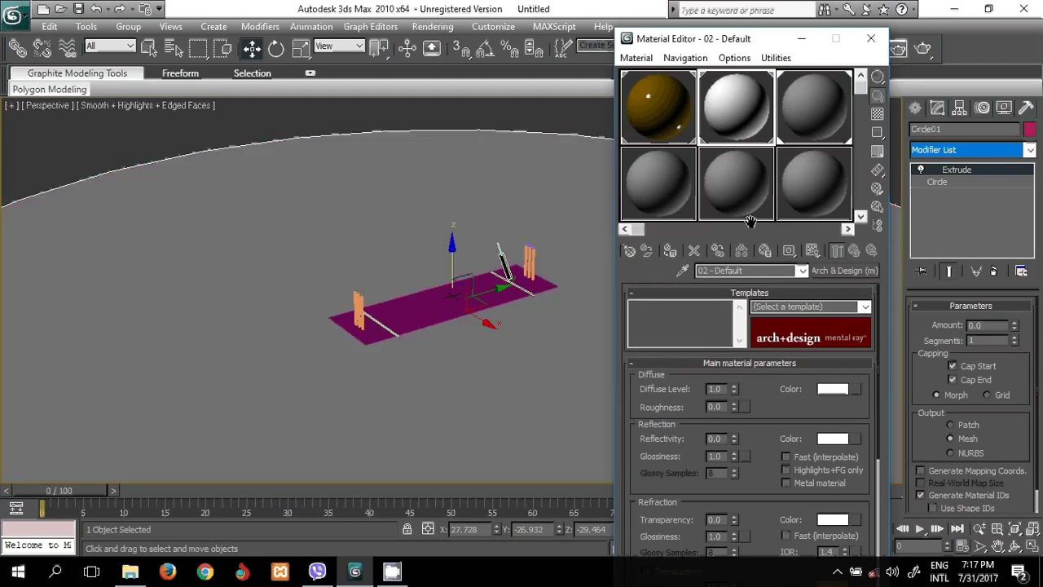
click(841, 274)
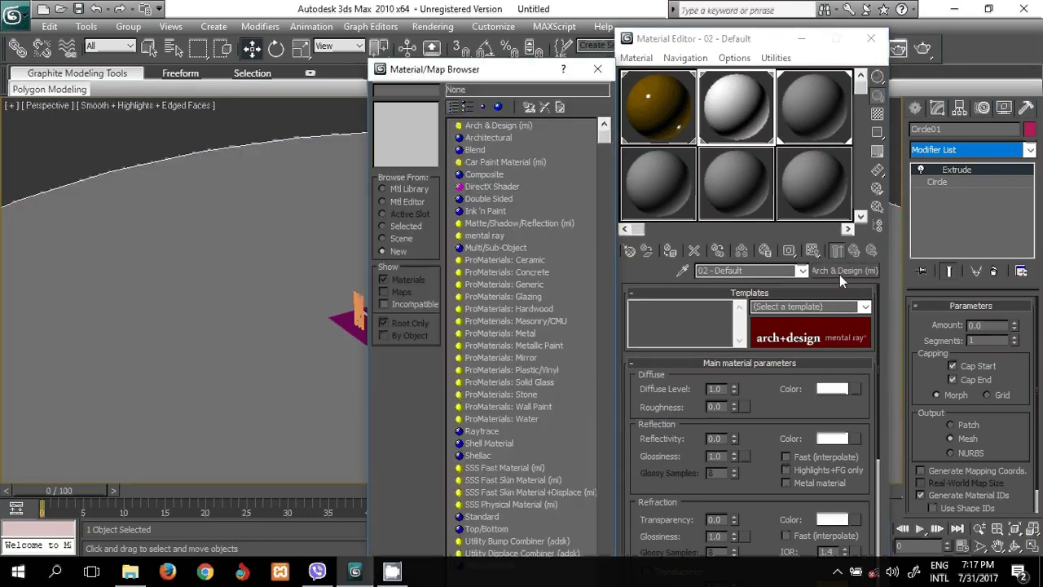
double_click(519, 131)
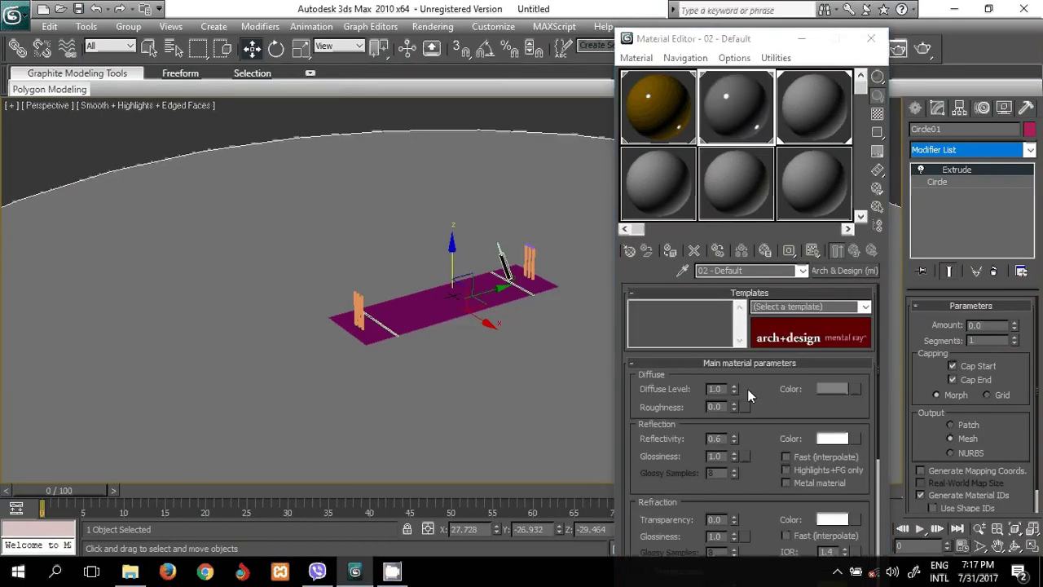
Try a yellow-green diffuse colour on 02 - Default, then undo it back to grey
click(826, 389)
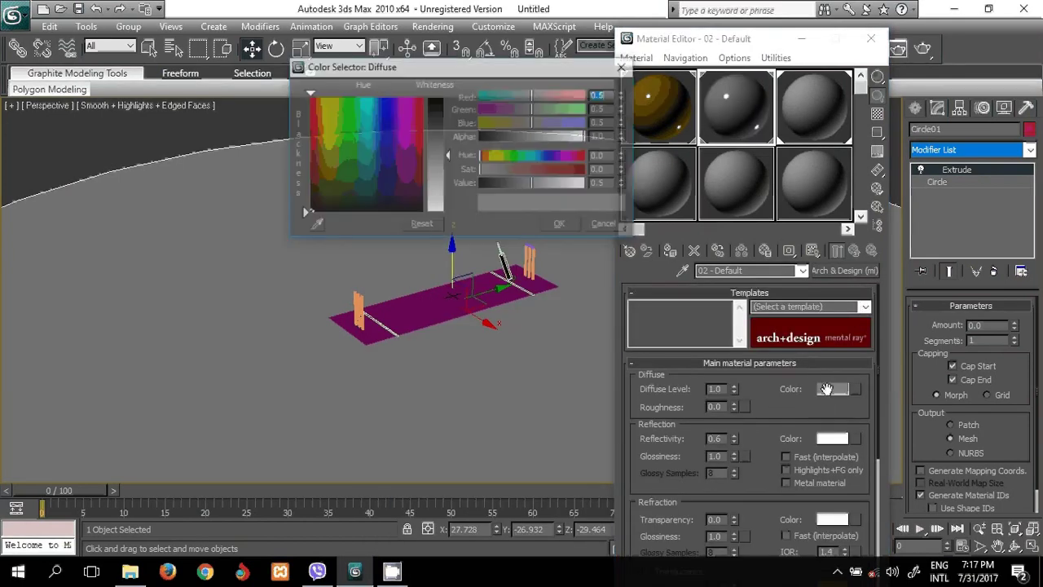
click(346, 139)
drag(348, 147, 332, 155)
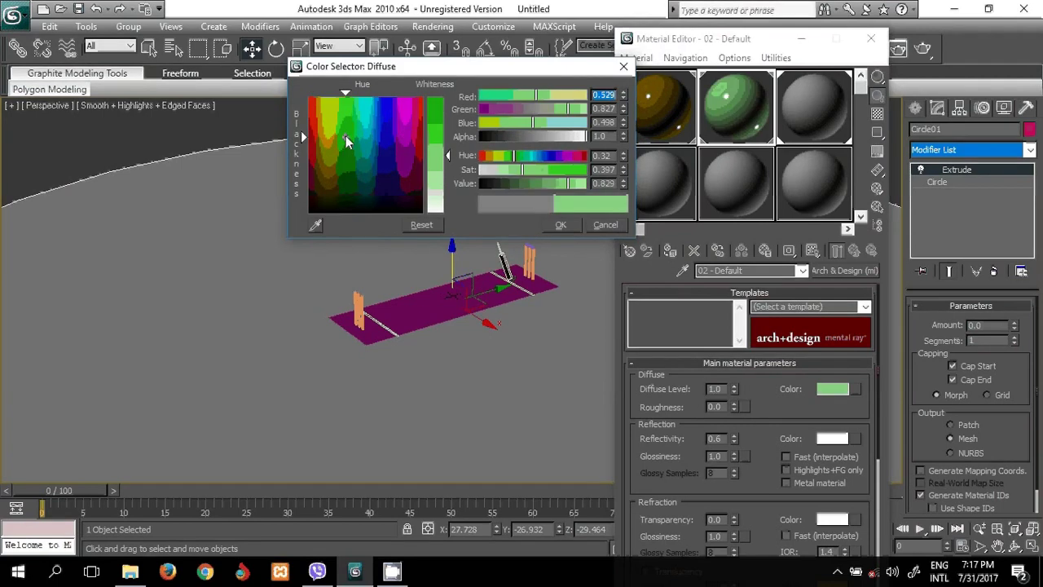
click(559, 225)
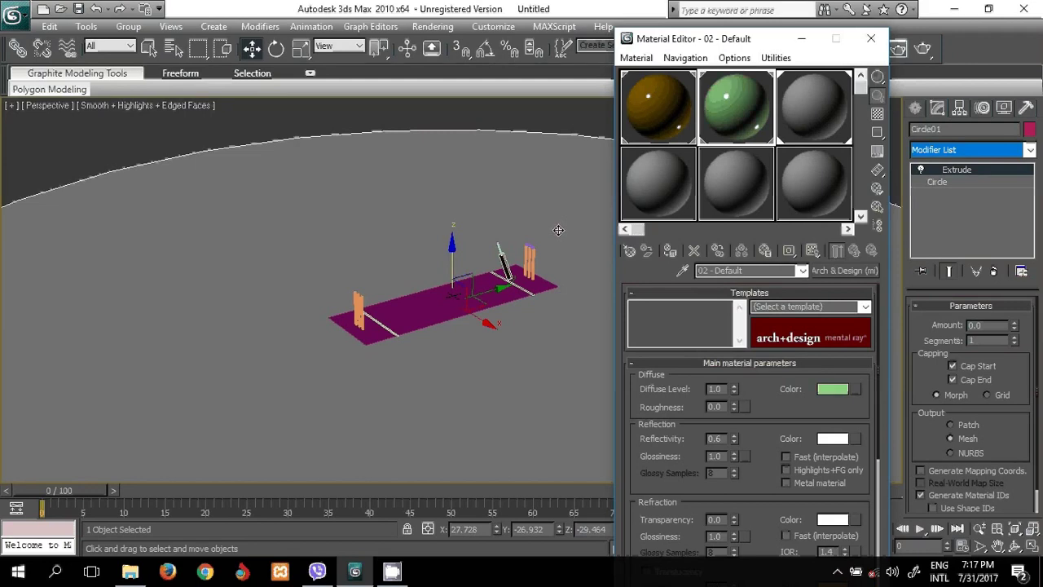
key(ctrl+z)
Make slot 03 an Arch & Design material with a pale olive green diffuse colour
click(821, 118)
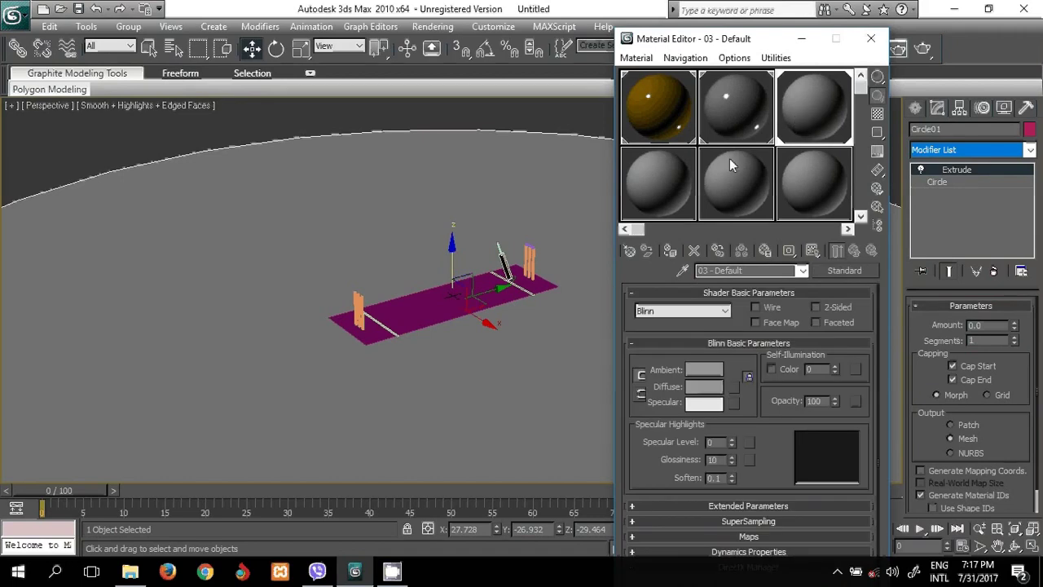
click(844, 270)
double_click(480, 128)
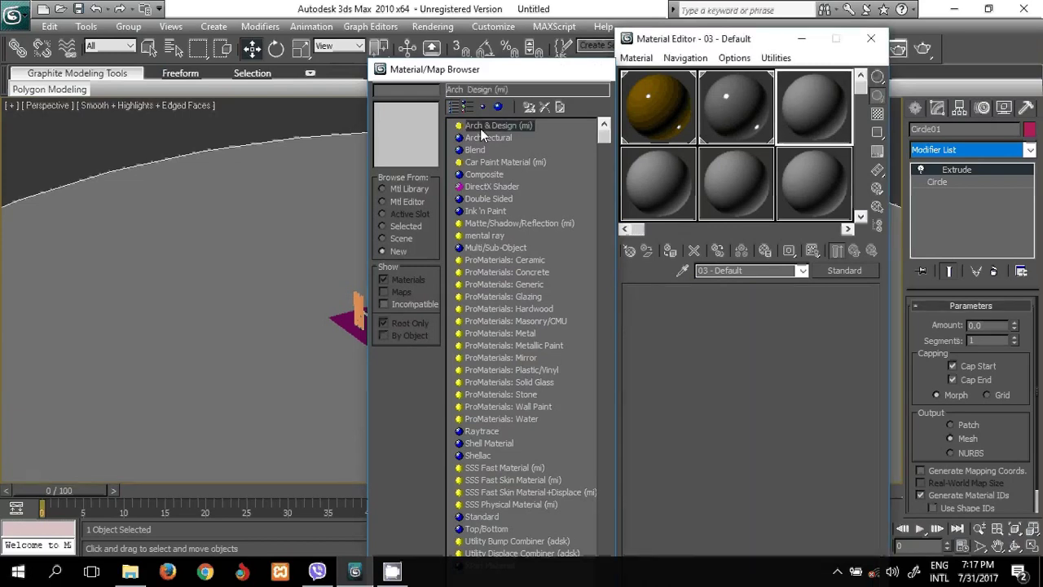
click(837, 389)
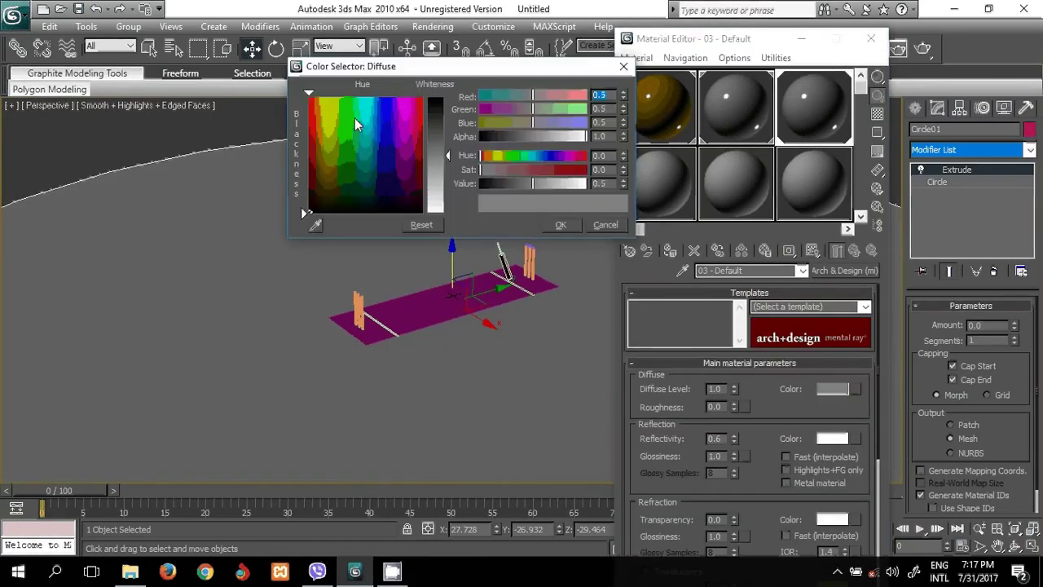
click(353, 150)
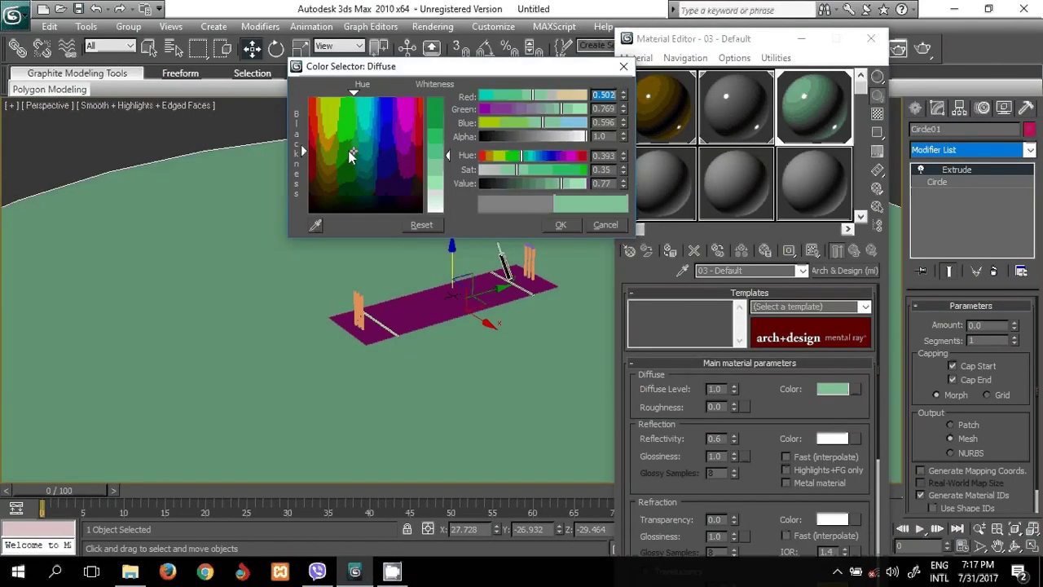
drag(353, 150, 343, 105)
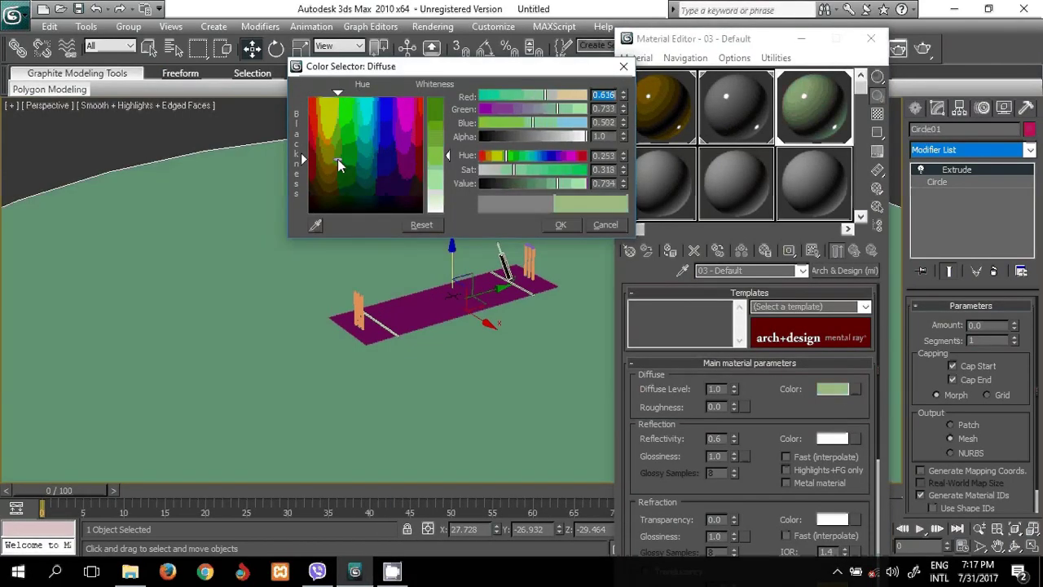
click(561, 224)
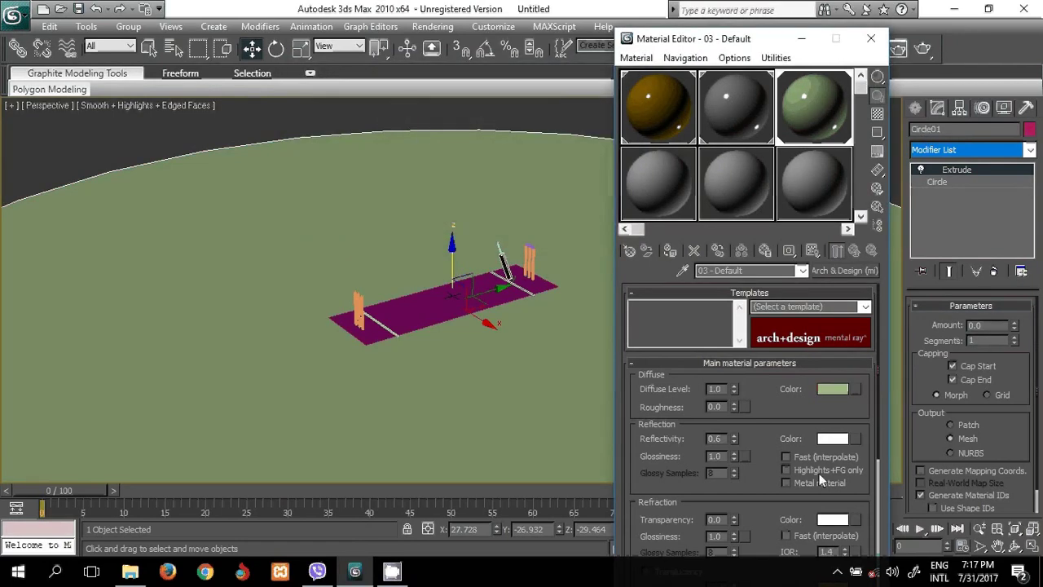
Set the olive material's Reflectivity to 0 and Roughness to 0.1
double_click(717, 438)
text(0)
double_click(718, 407)
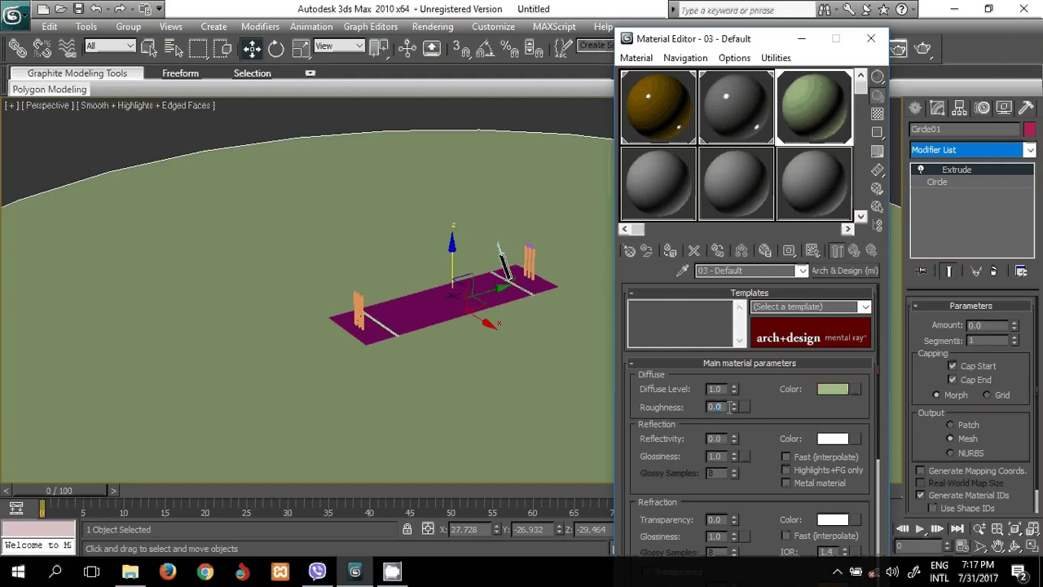
text(0.1)
Apply the grey slot 07 sample material to the pitch
click(802, 43)
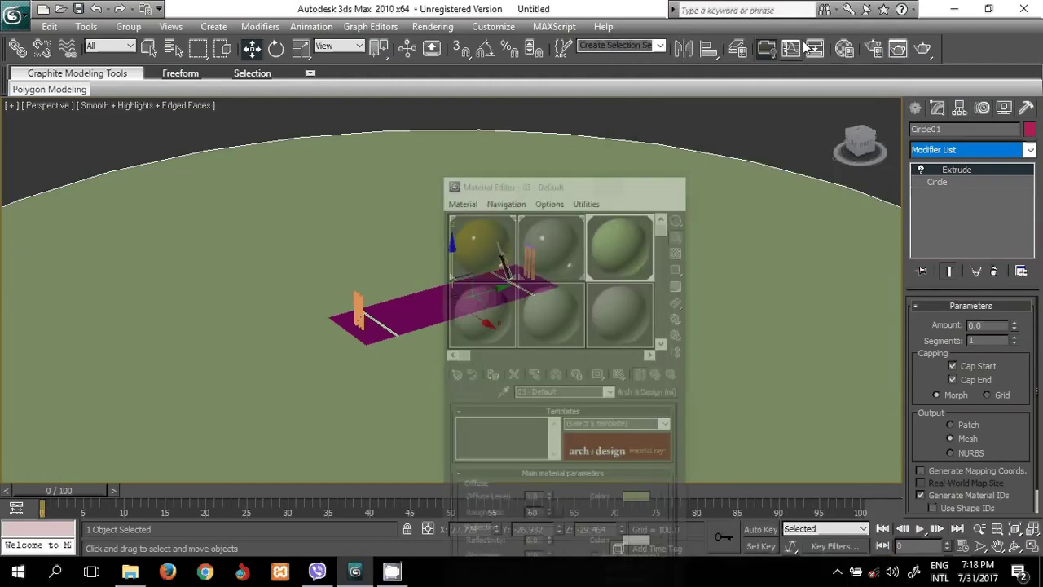
middle_drag(666, 330, 683, 303)
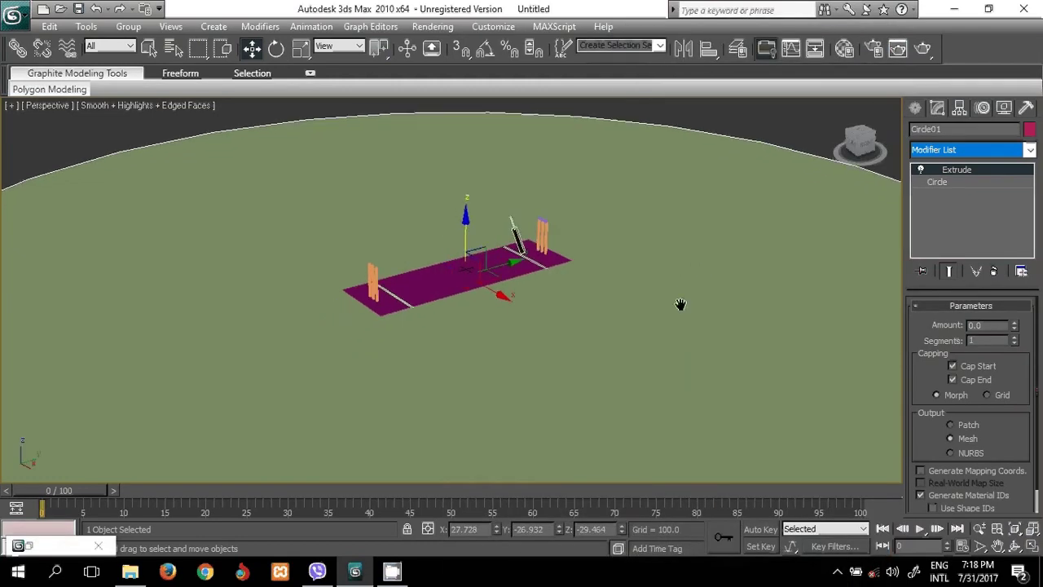
key(m)
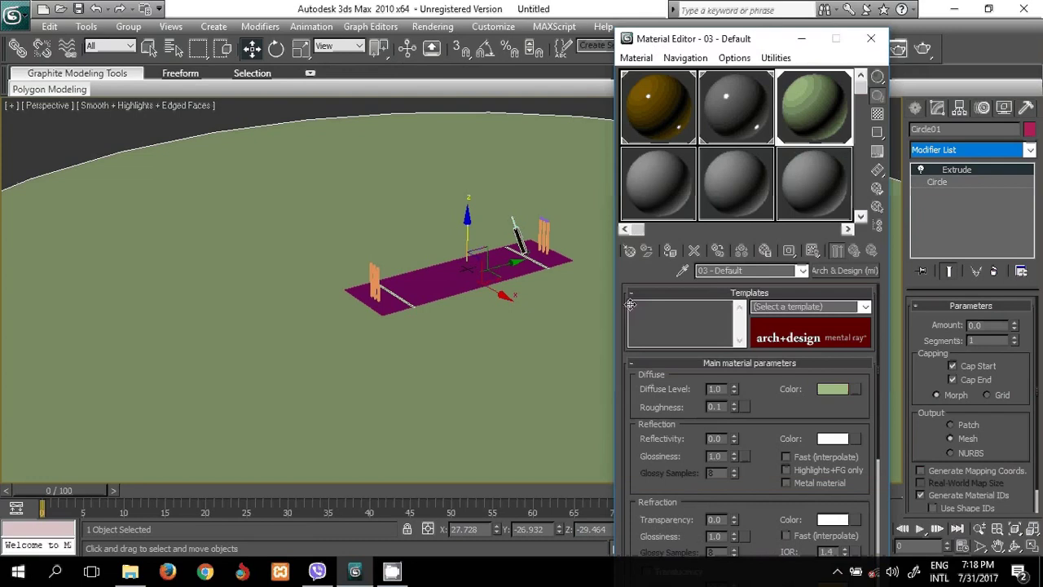
drag(462, 277, 463, 278)
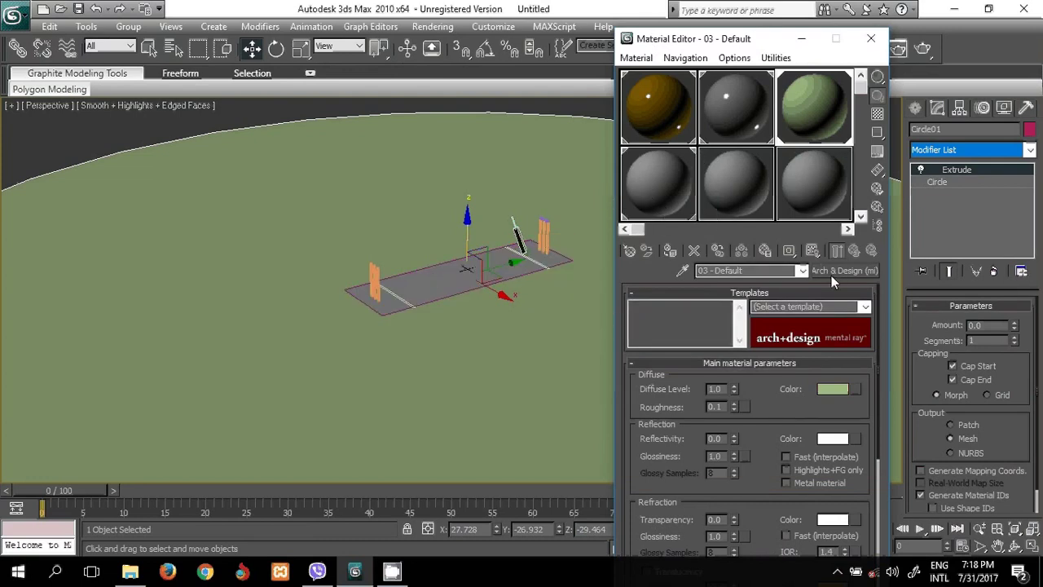
Make slot 07 an Arch & Design material with a Bitmap diffuse map
click(671, 174)
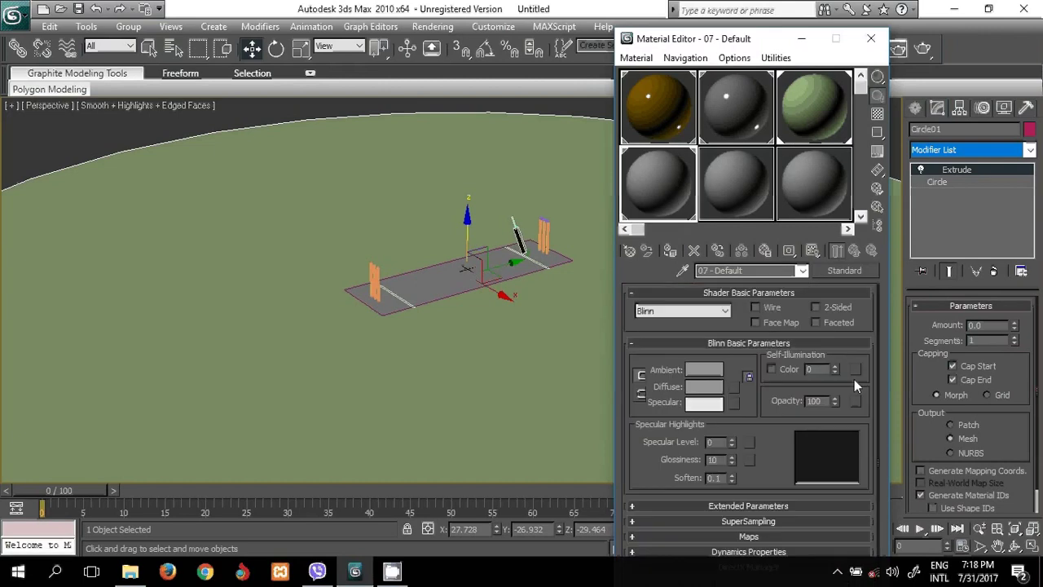
click(844, 272)
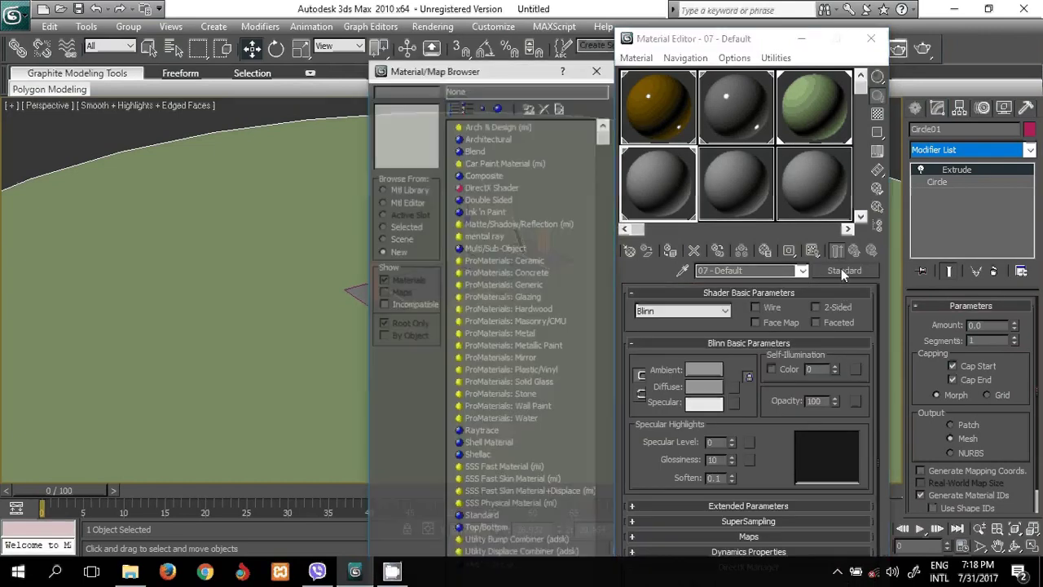
double_click(497, 128)
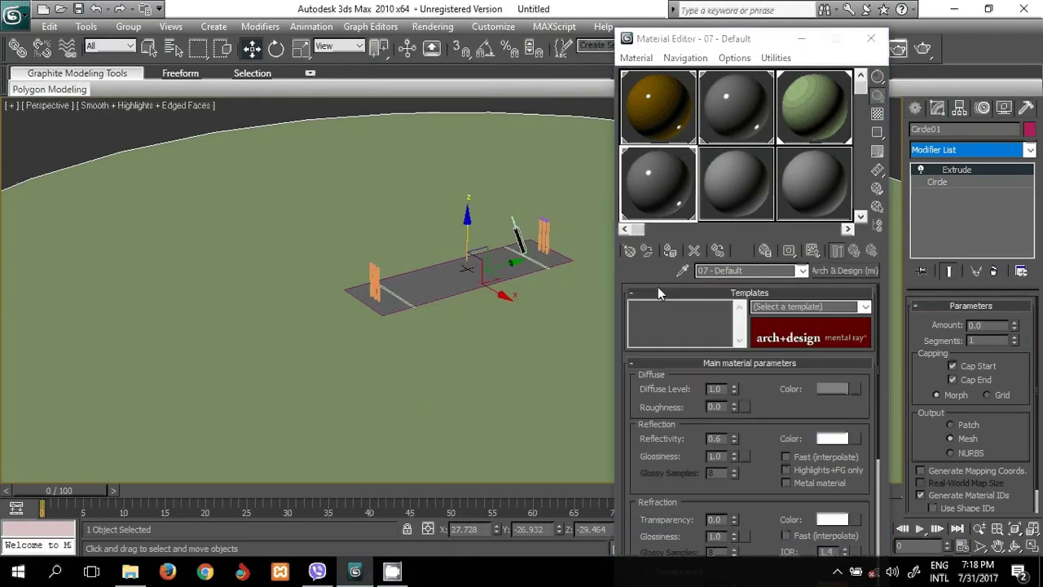
click(853, 389)
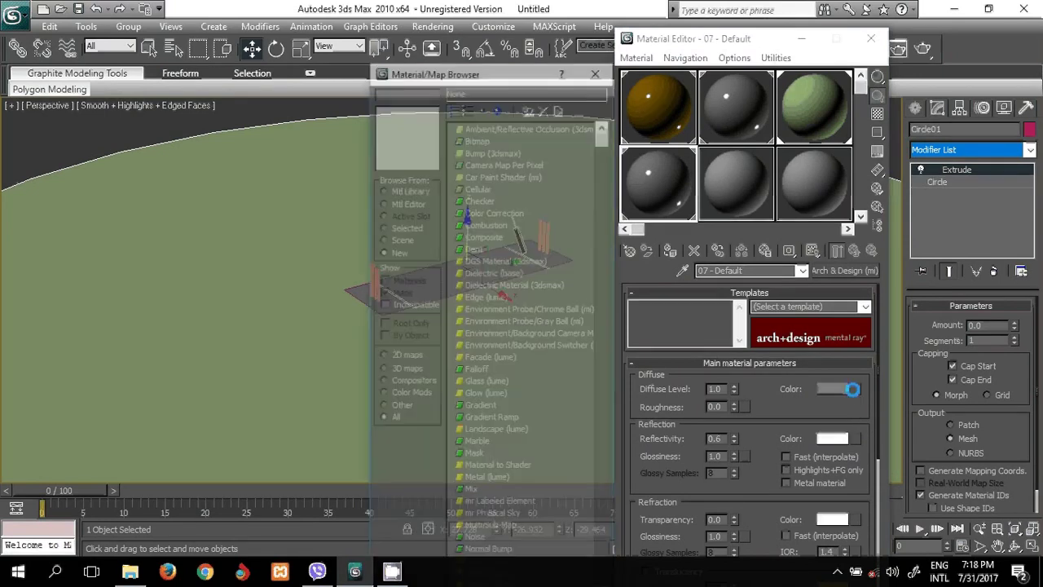
click(487, 139)
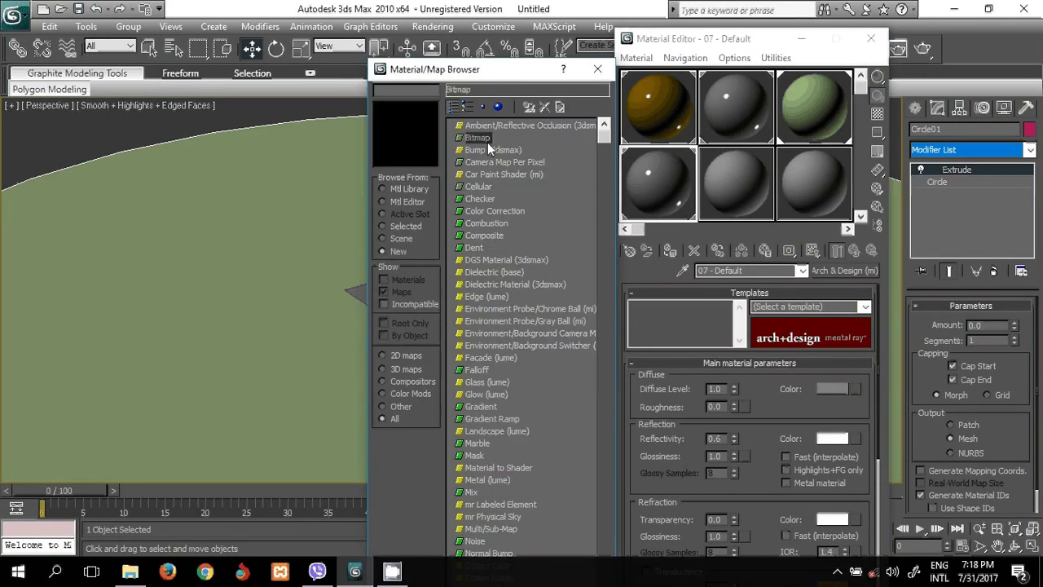
double_click(489, 137)
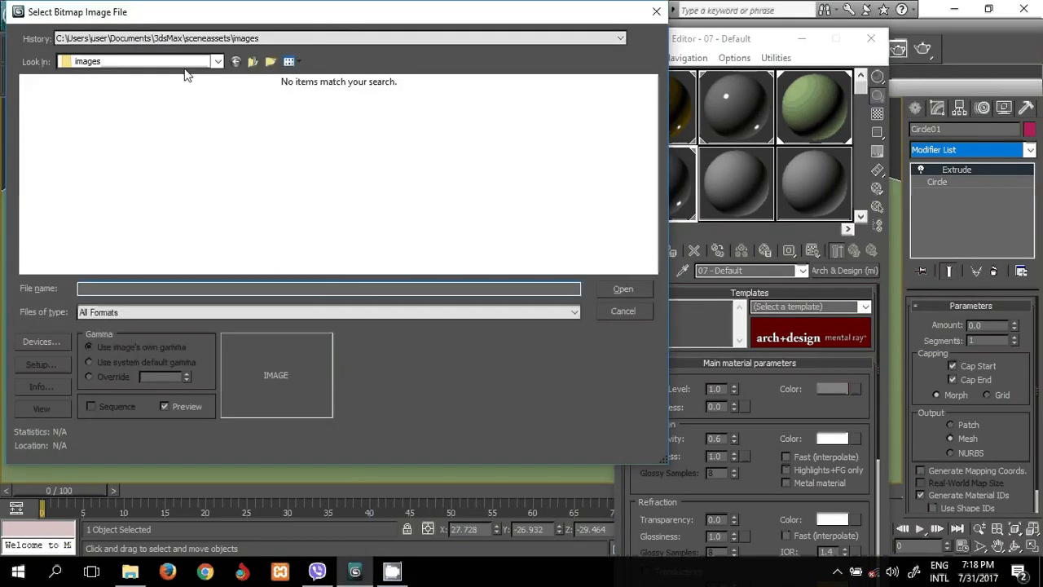
Load stucco pink.jpg from the maps\Concrete folder as the bitmap
click(203, 39)
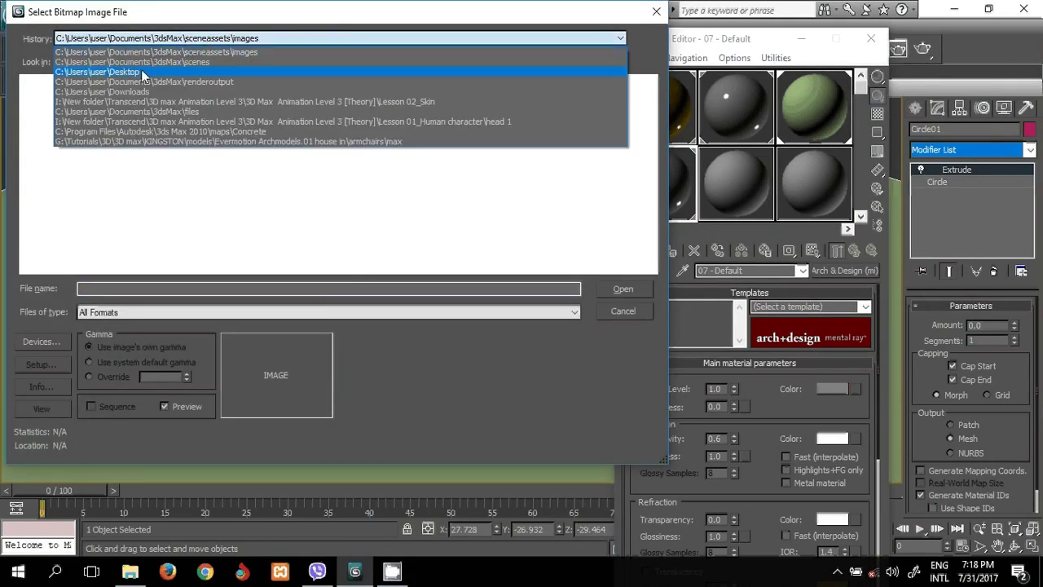
click(155, 131)
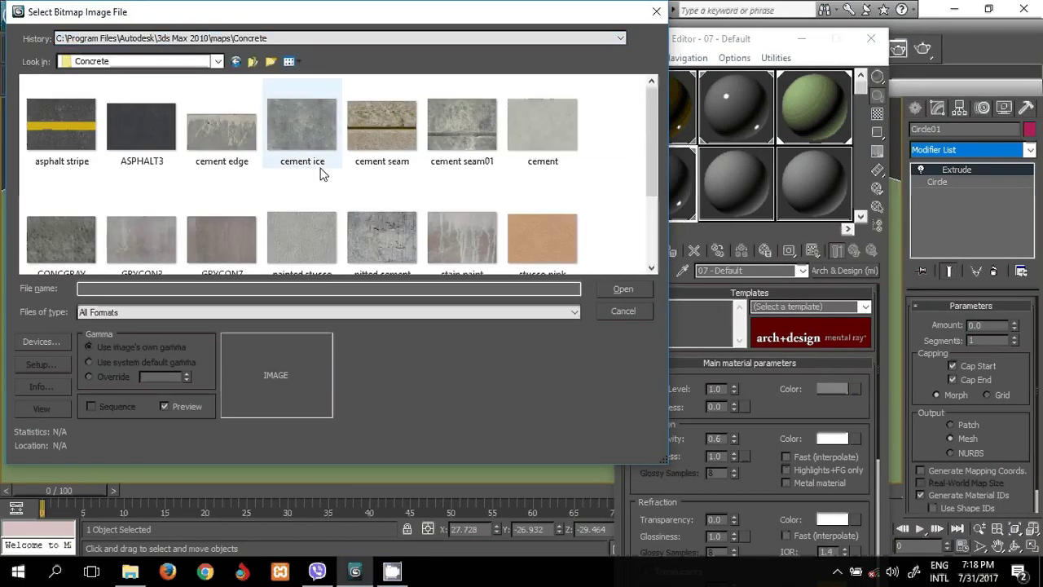
click(539, 230)
click(623, 290)
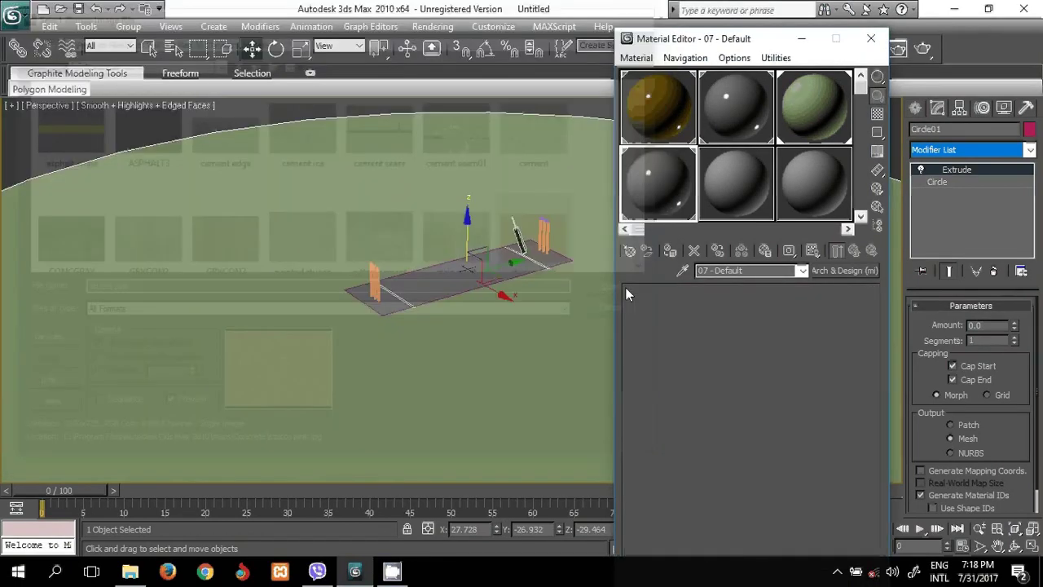
Show the stucco pink map in the viewport and return to the material's parent parameters
click(812, 251)
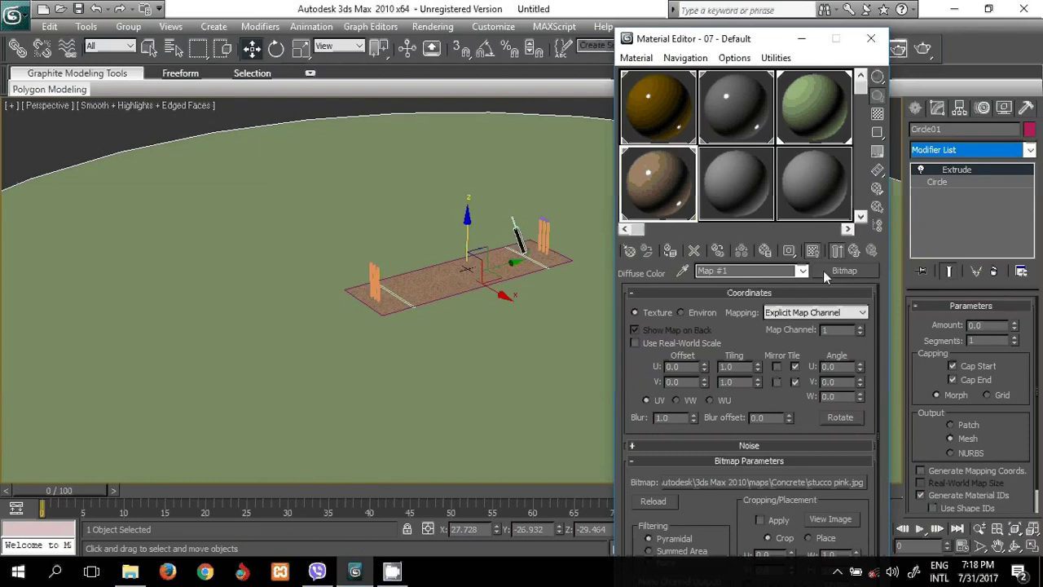
click(853, 251)
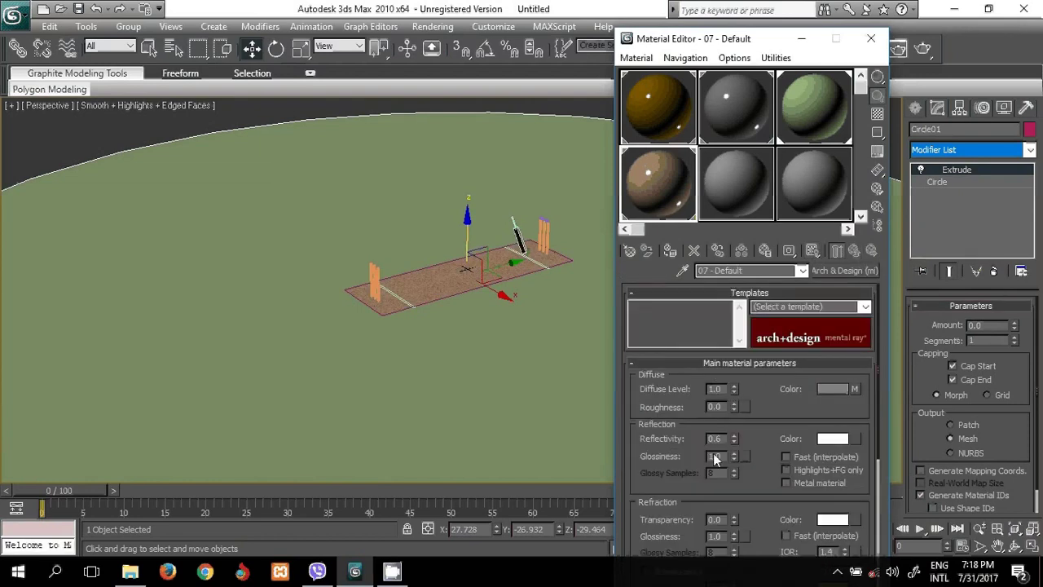
drag(723, 438, 697, 438)
Set the pitch material's Reflectivity to 0, then hide the Material Editor and zoom in
text(0)
click(801, 39)
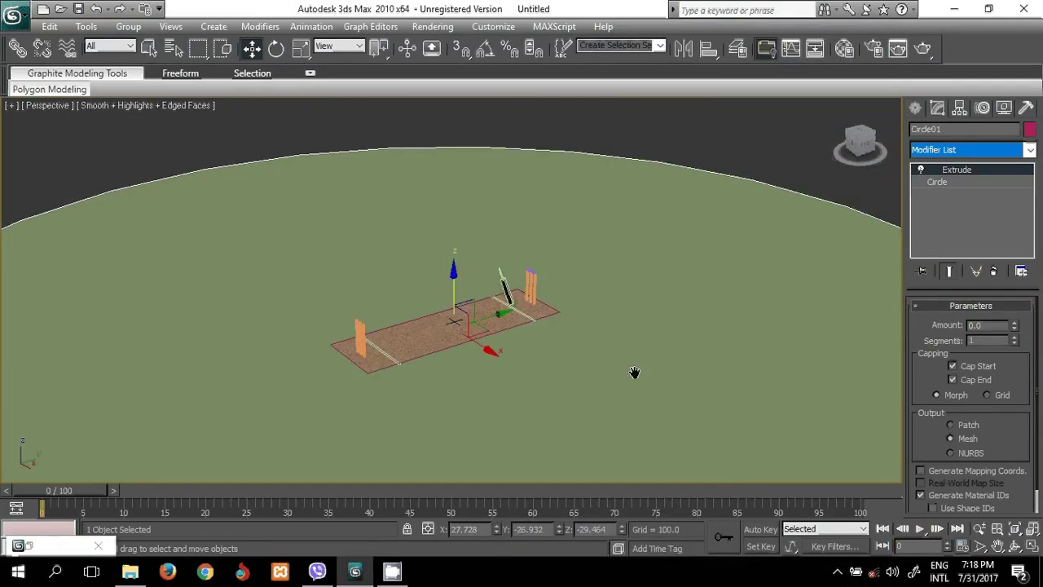
scroll(617, 343, up, 2)
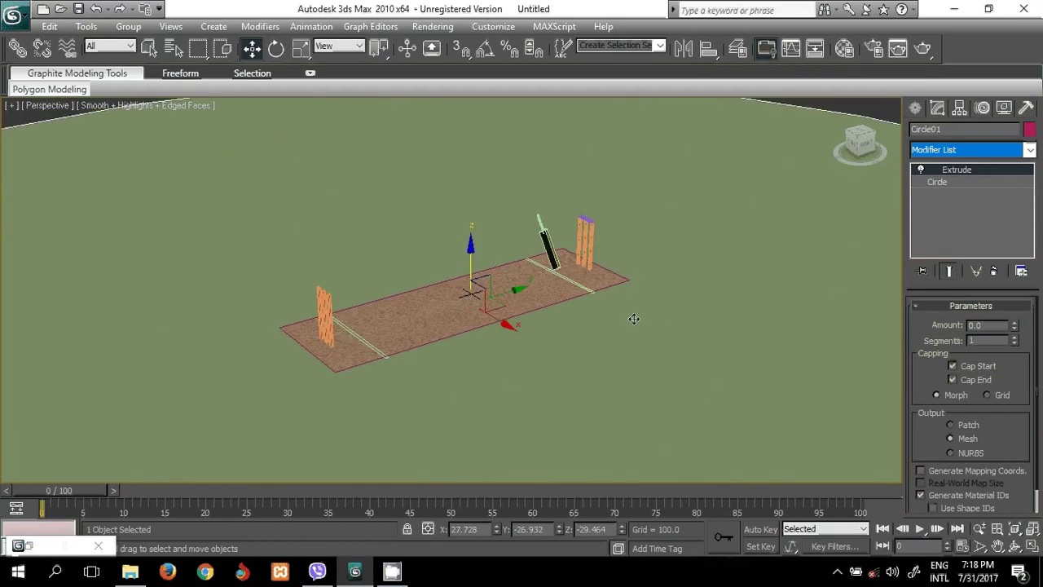
scroll(633, 317, up, 1)
scroll(627, 326, up, 1)
scroll(622, 335, up, 1)
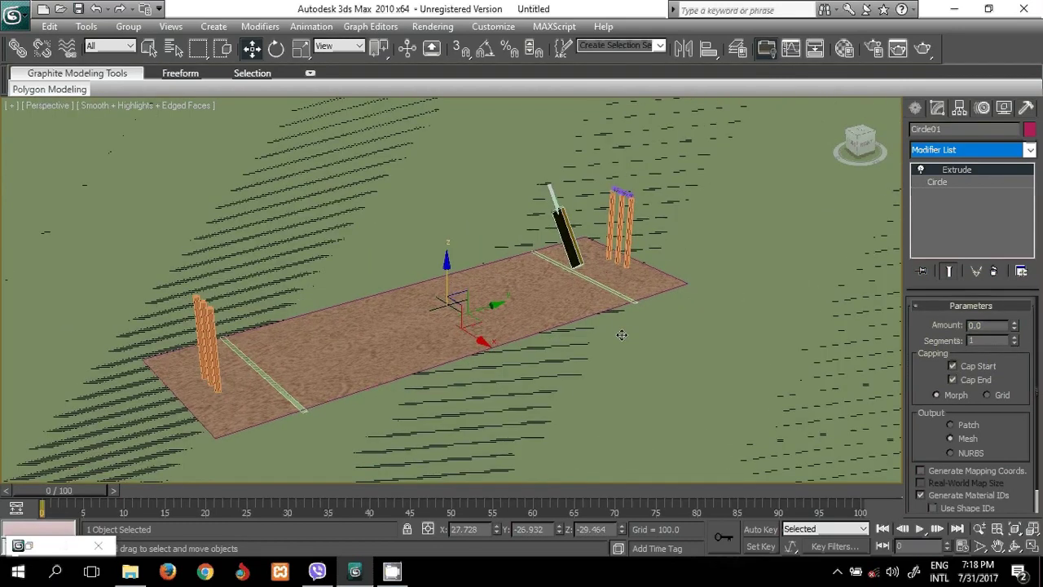
Run a production render of the Perspective view
click(923, 48)
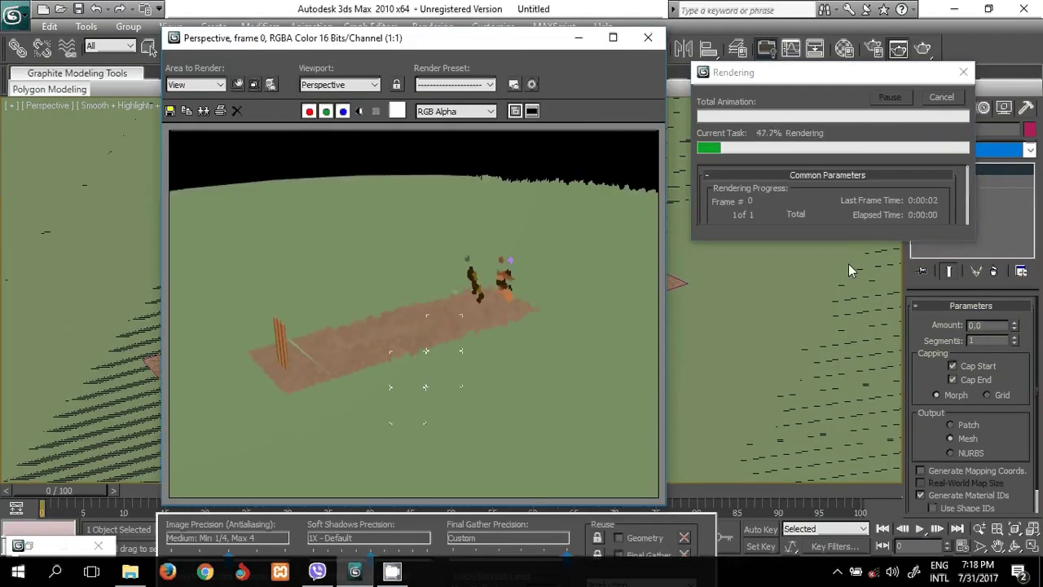